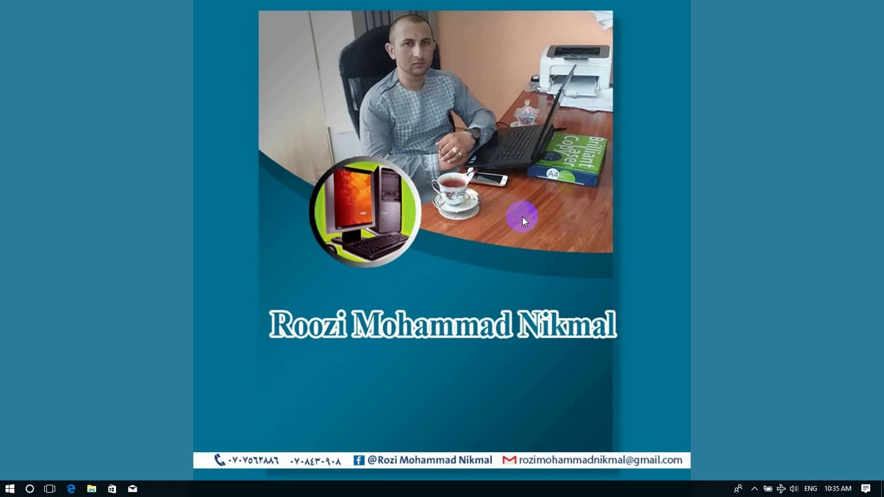
Launch Notepad through the Run box with the command notepad
key("super+r")
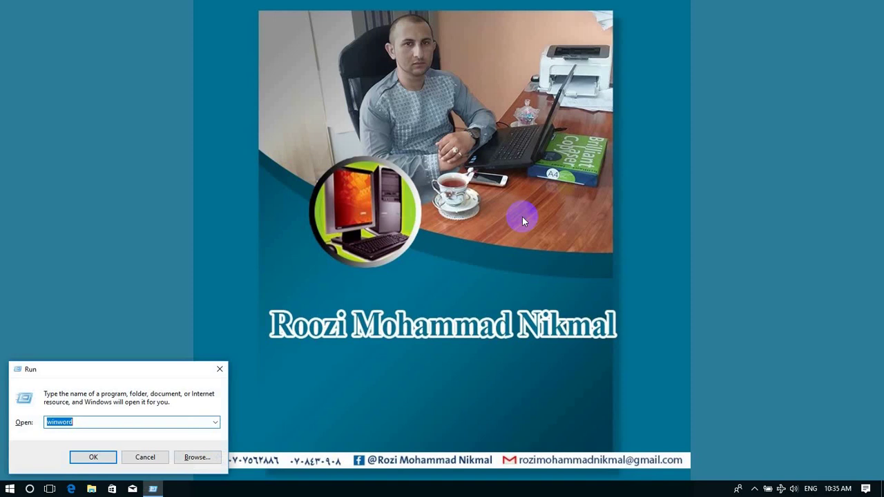
type("notepad")
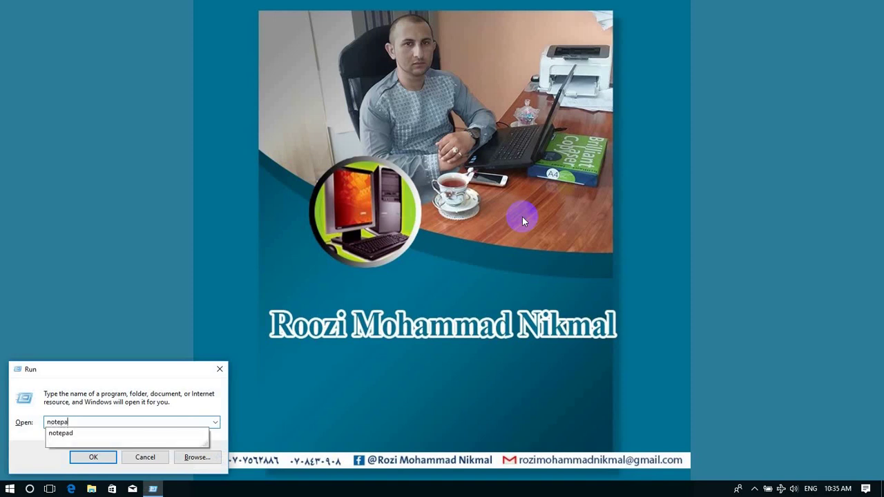
key("Return")
Type the lines 'in the name of allah' and 'MS Word 2019'
type("i")
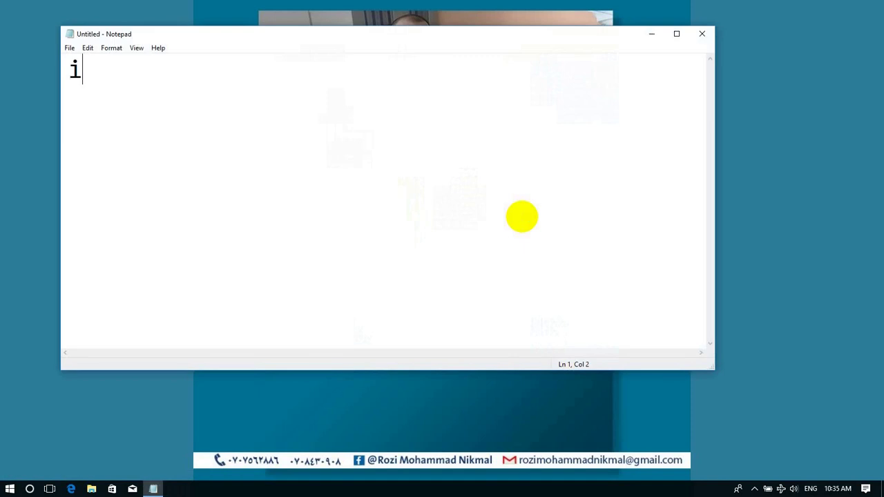
type("n te")
key("BackSpace")
type("e")
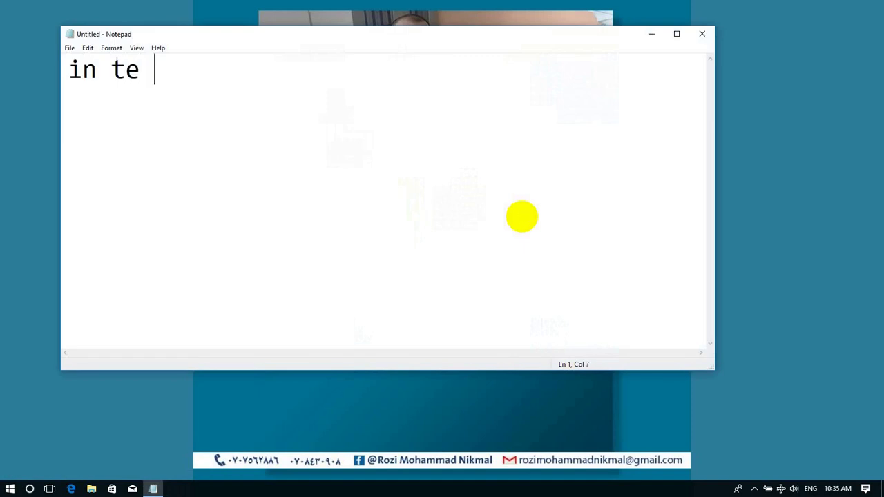
key("BackSpace")
key("BackSpace")
type("he nam")
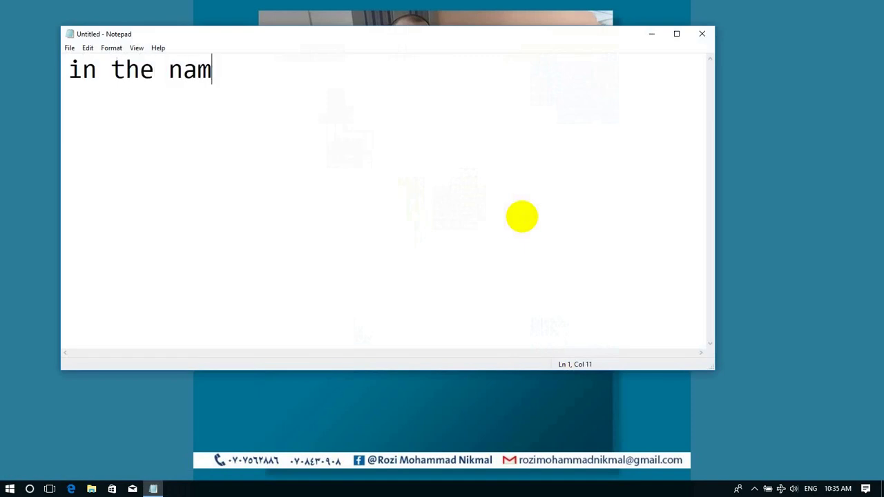
type("e of al")
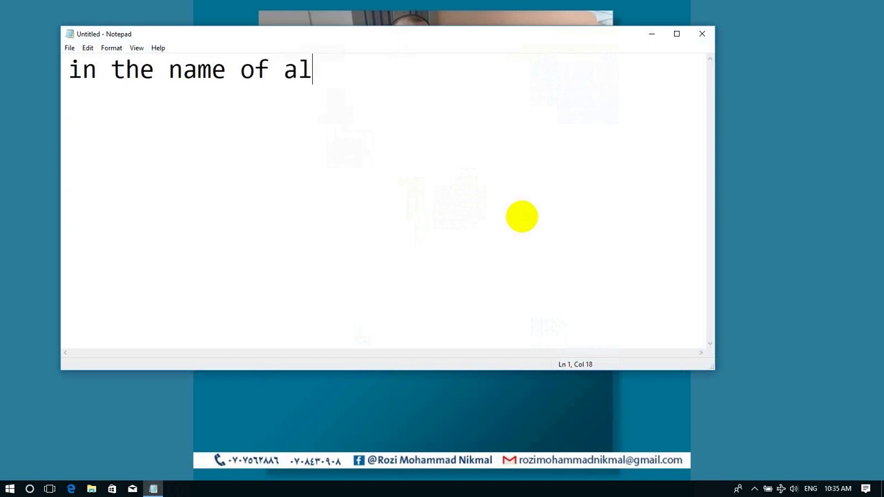
type("lah")
key("Return")
type("MS Wo")
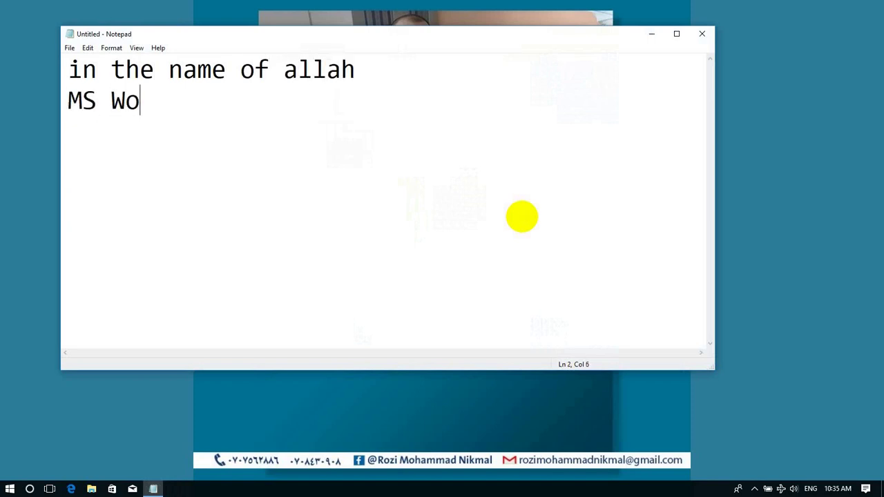
type("rd 2019")
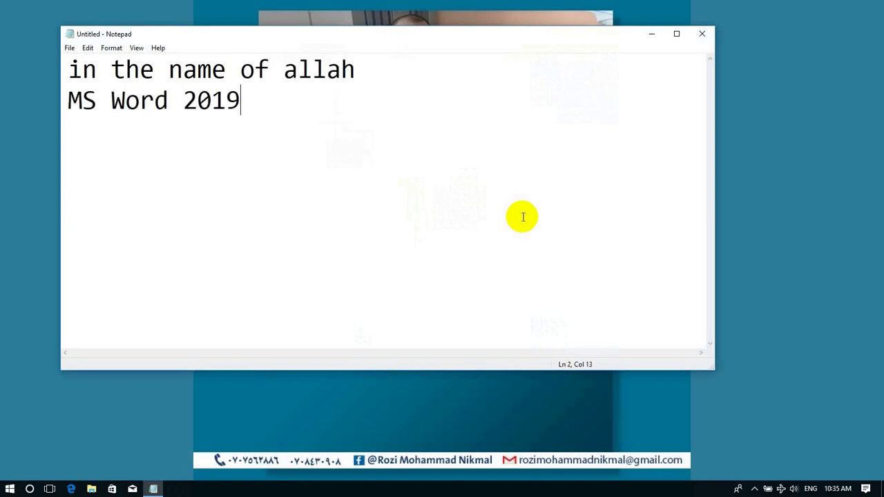
key("Return")
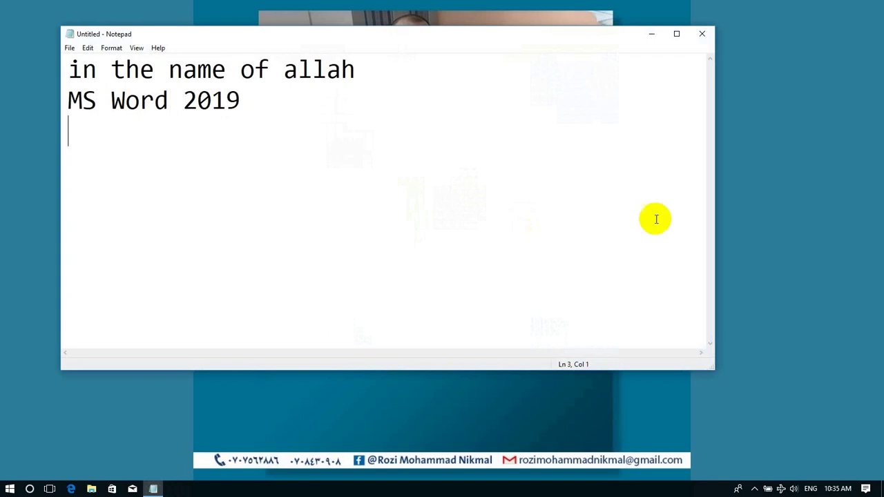
Enlarge the 'MS Word 2019' text to font size 72 via Format > Font
left_click_drag(249, 103, 43, 108)
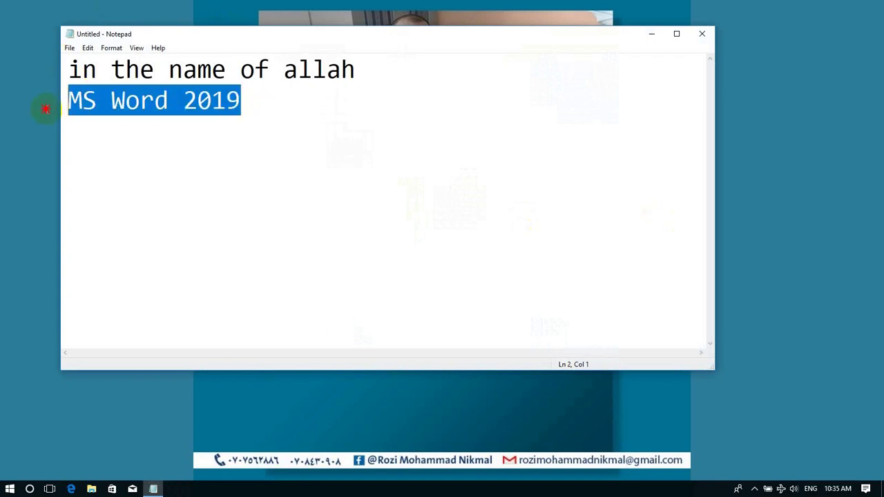
left_click(110, 47)
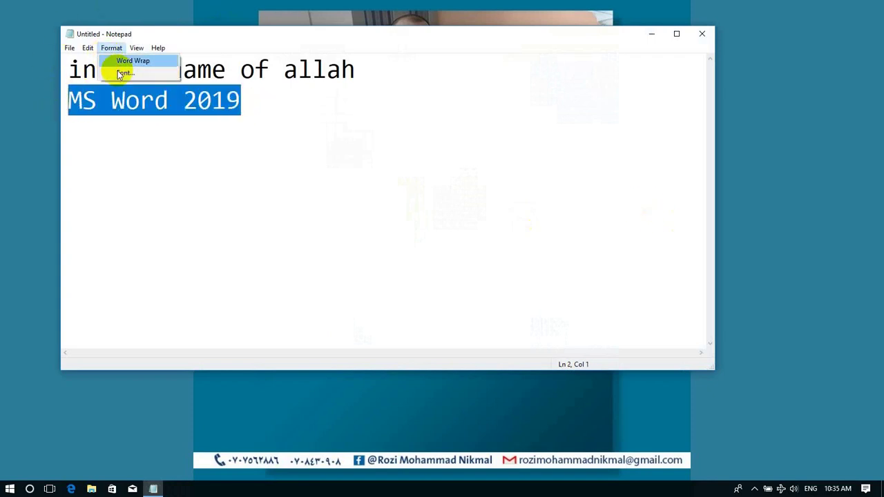
left_click(119, 69)
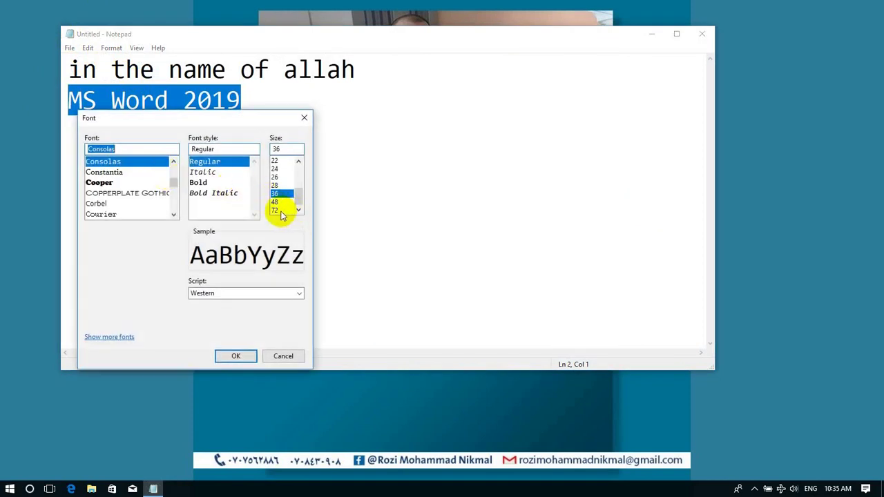
left_click(282, 210)
left_click(248, 354)
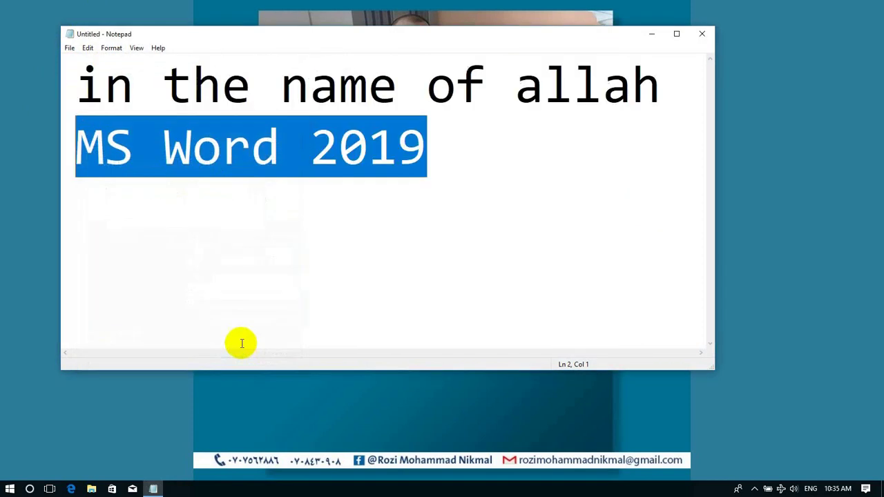
left_click(133, 153)
left_click(142, 217)
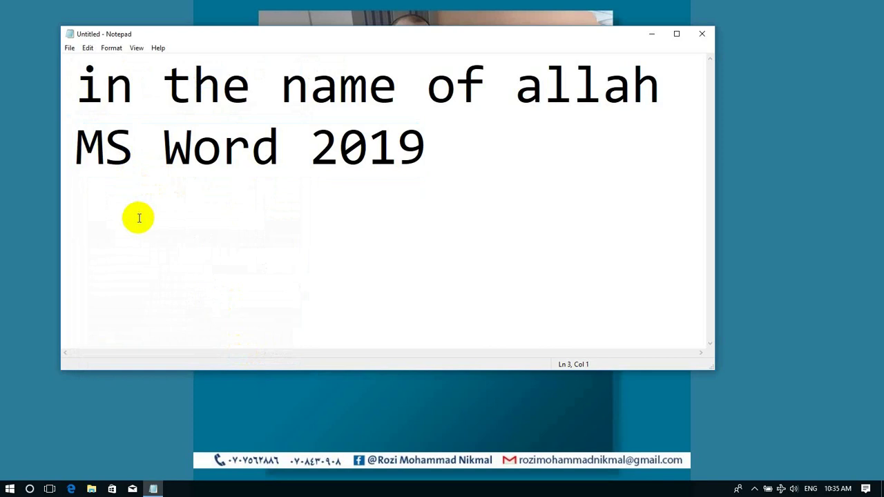
Type 'MS=microsoft' and 'Office' on the next two lines
type("MS=")
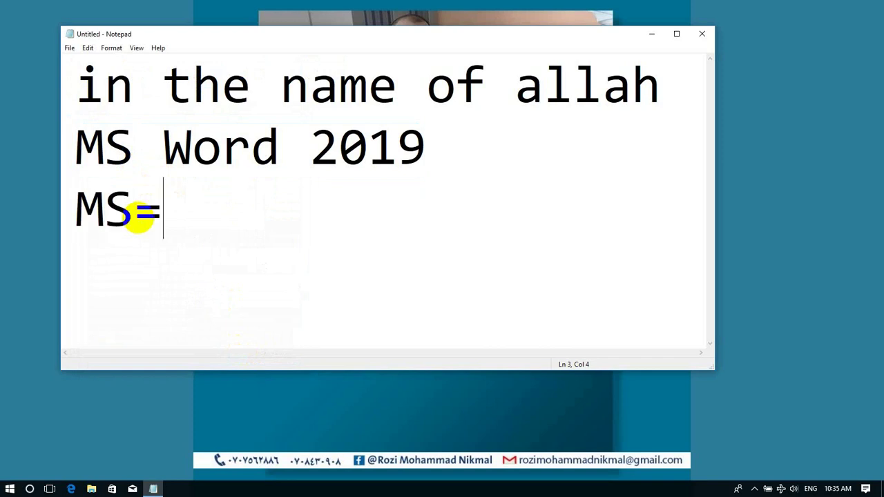
type("micso")
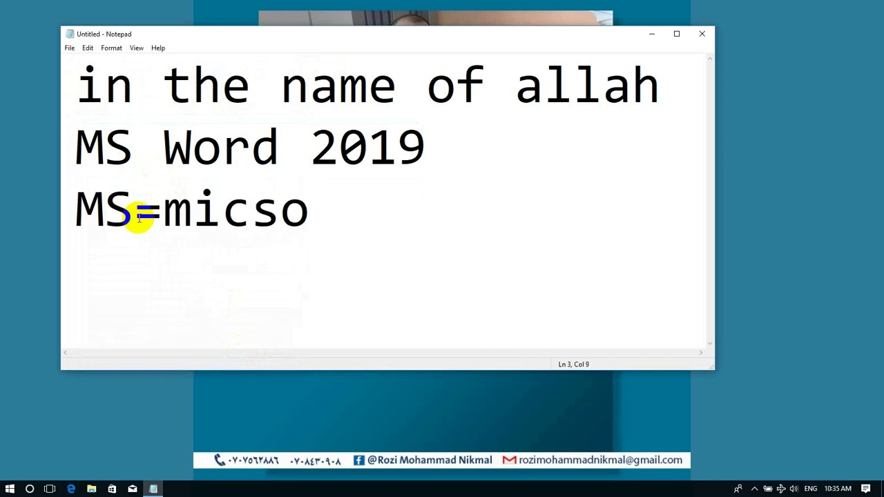
key("BackSpace")
key("BackSpace")
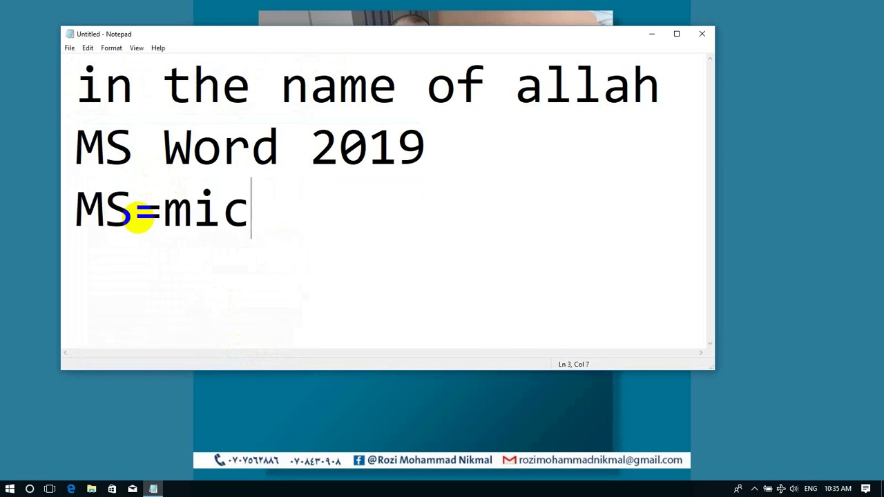
type("rosoft")
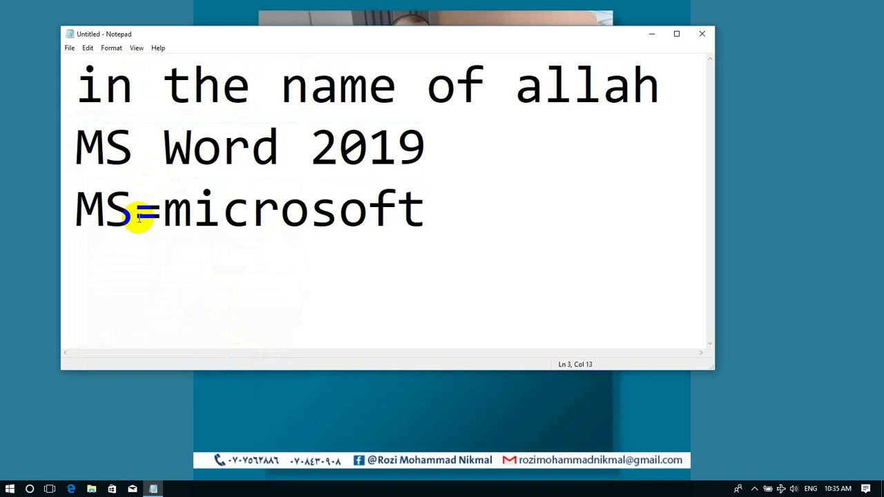
key("Return")
type("OFf")
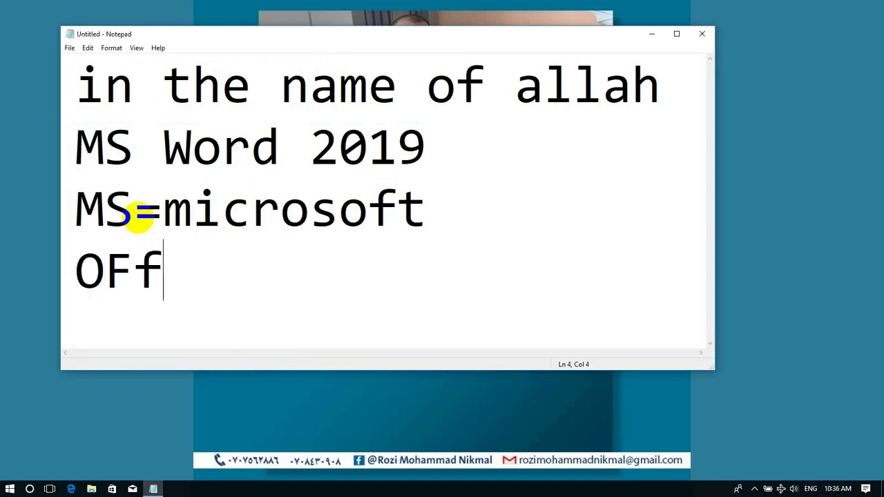
type("icc")
key("BackSpace")
key("BackSpace")
key("BackSpace")
key("BackSpace")
key("BackSpace")
type("ff")
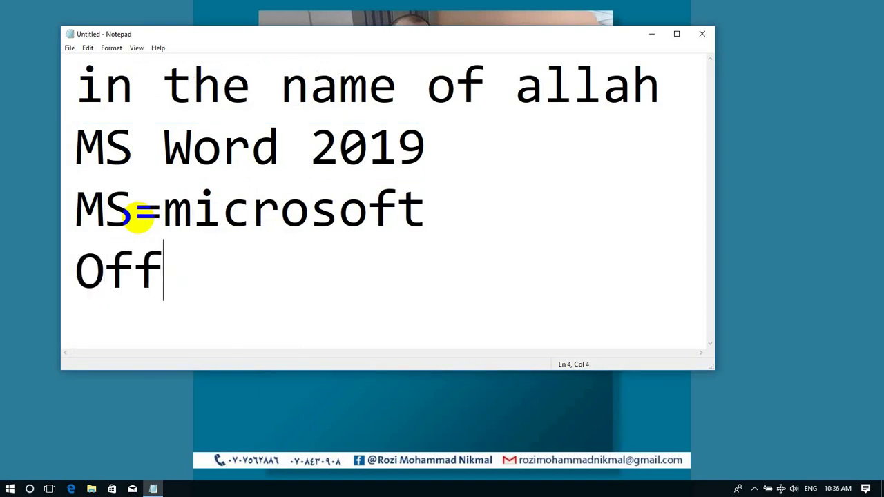
type("ice")
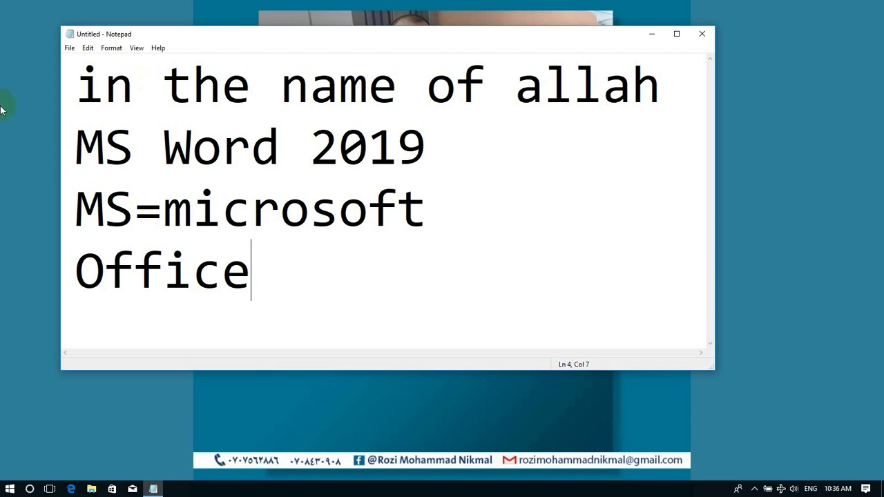
left_click_drag(135, 150, 62, 150)
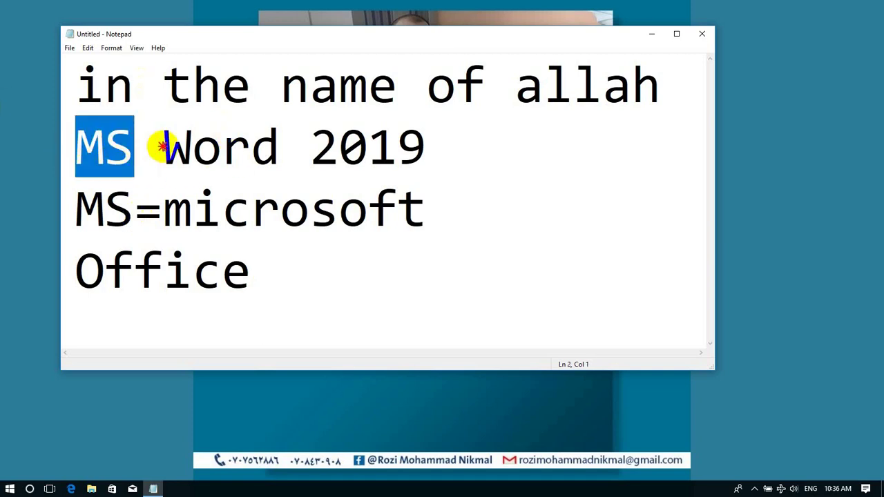
left_click_drag(163, 150, 274, 150)
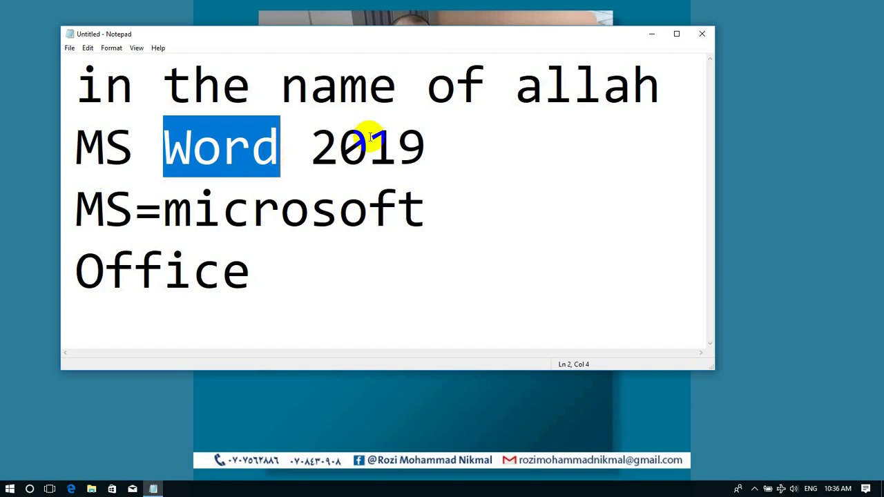
left_click_drag(427, 152, 313, 157)
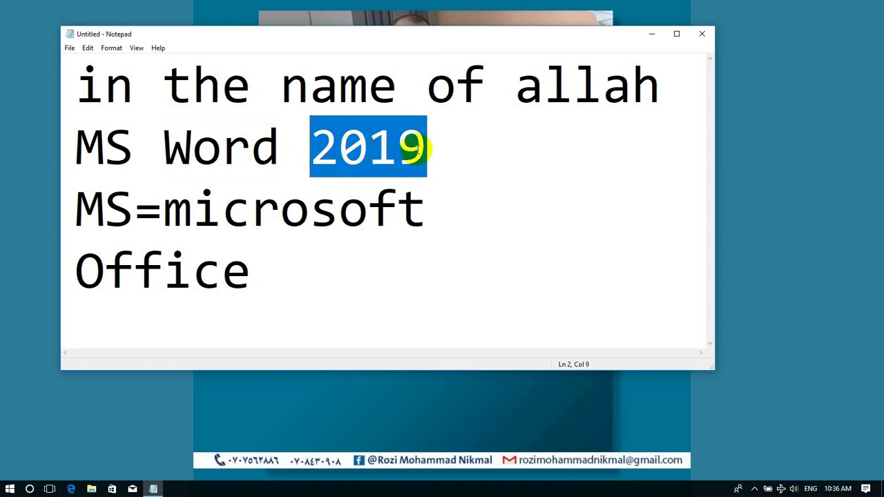
left_click(432, 149)
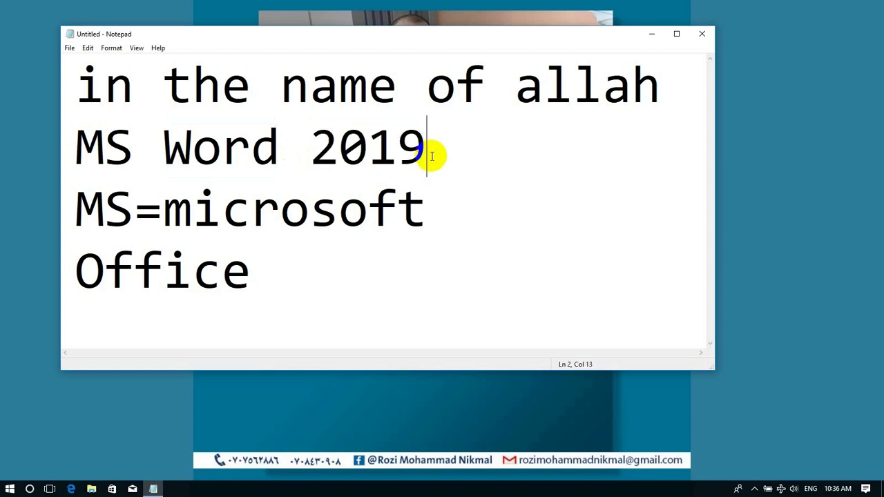
Add the years 2003 and 2007 on separate lines below Office
left_click(245, 321)
key("Return")
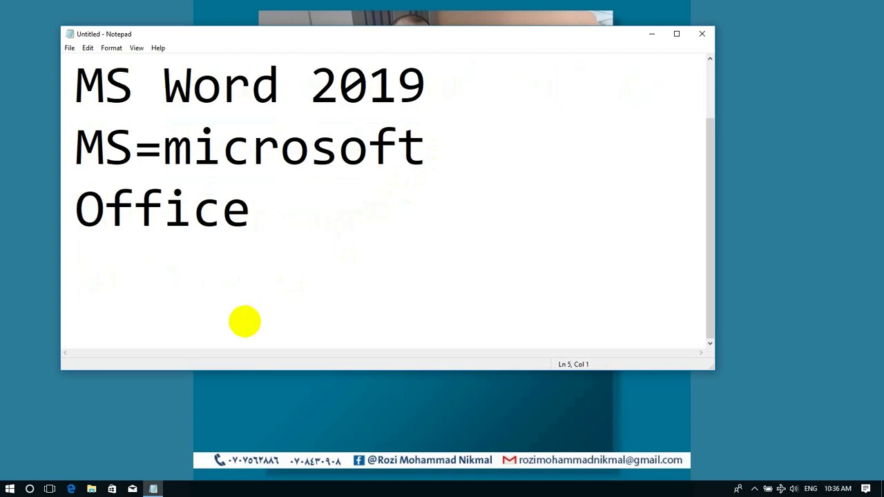
type("2003")
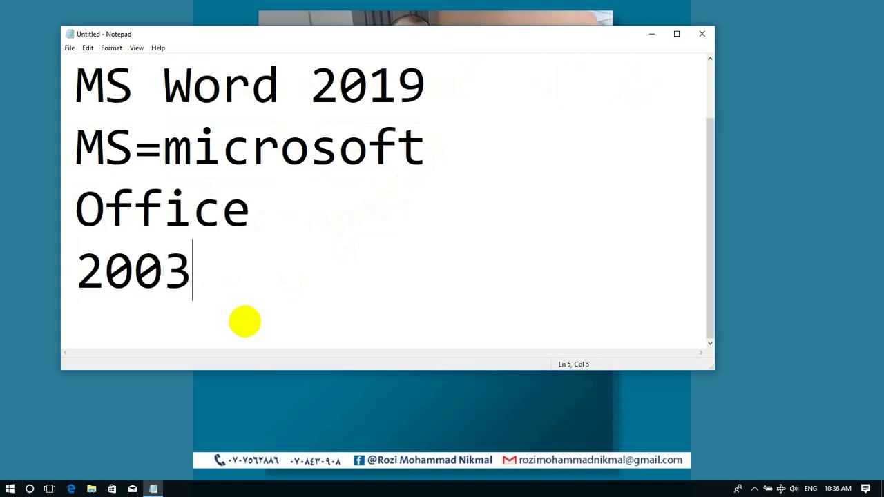
key("Return")
type("2010")
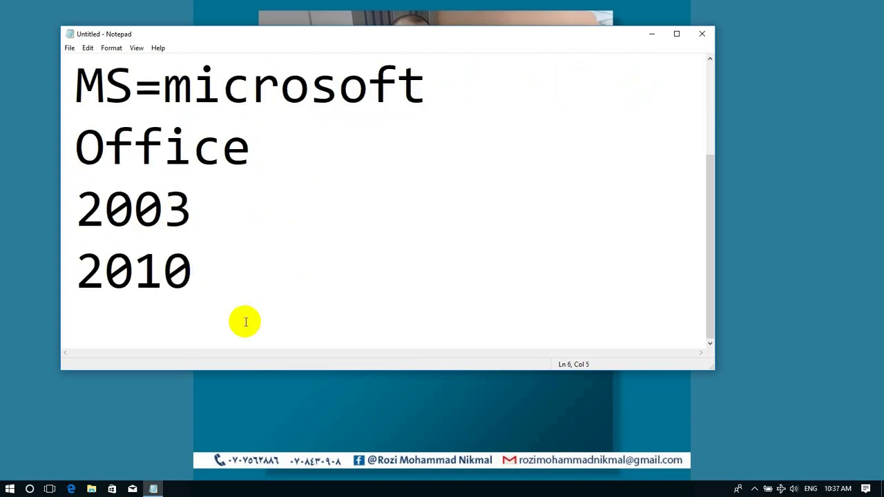
key("BackSpace")
key("BackSpace")
type("07")
Add 2010, 2013 and 2016 on their own lines and maximize the Notepad window
key("Return")
type("2")
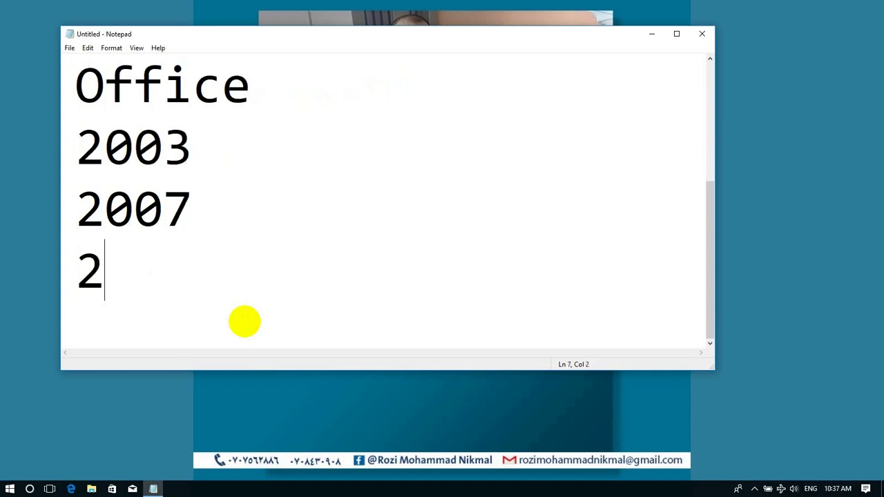
type("010")
key("Return")
type("20")
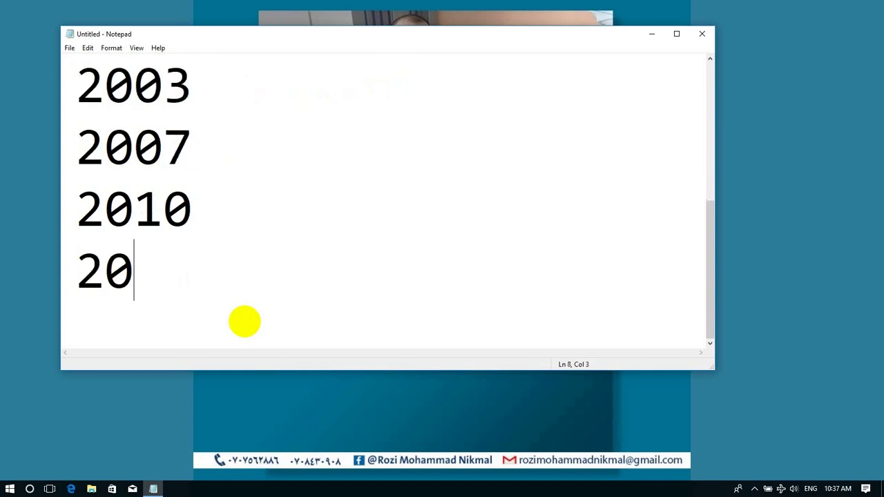
type("13")
key("Return")
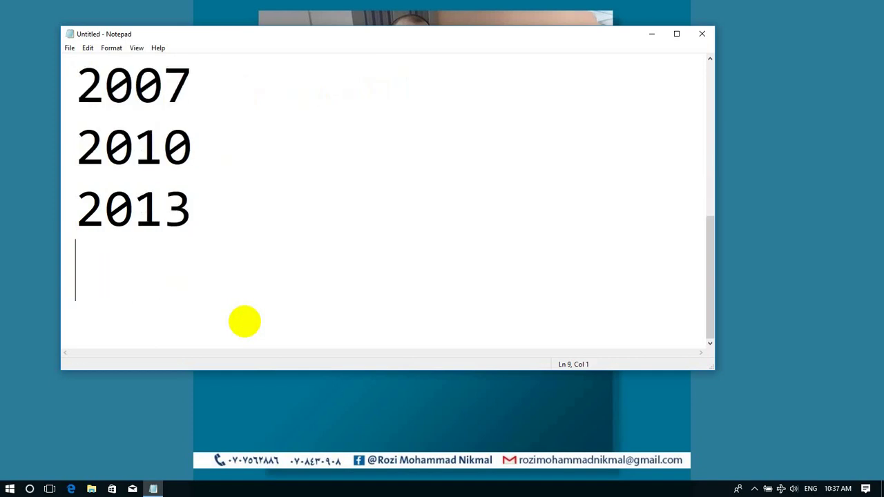
type("2016")
key("Return")
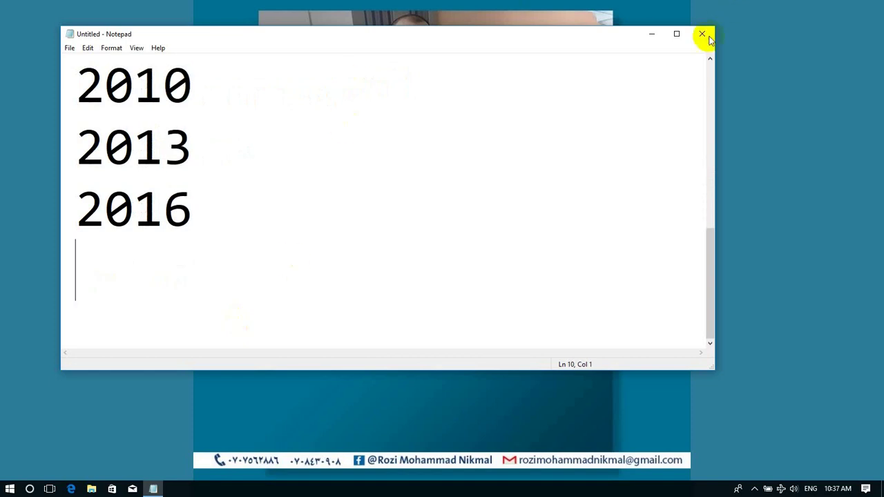
left_click(677, 33)
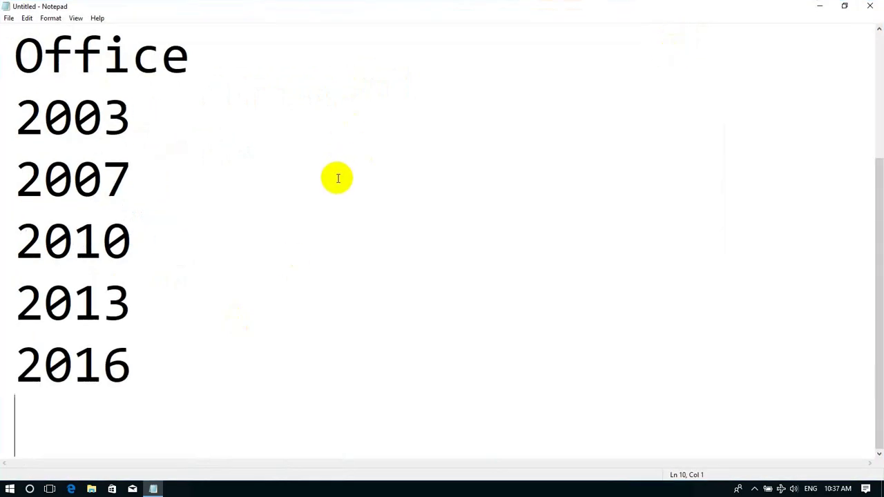
scroll(338, 178, "up", 1)
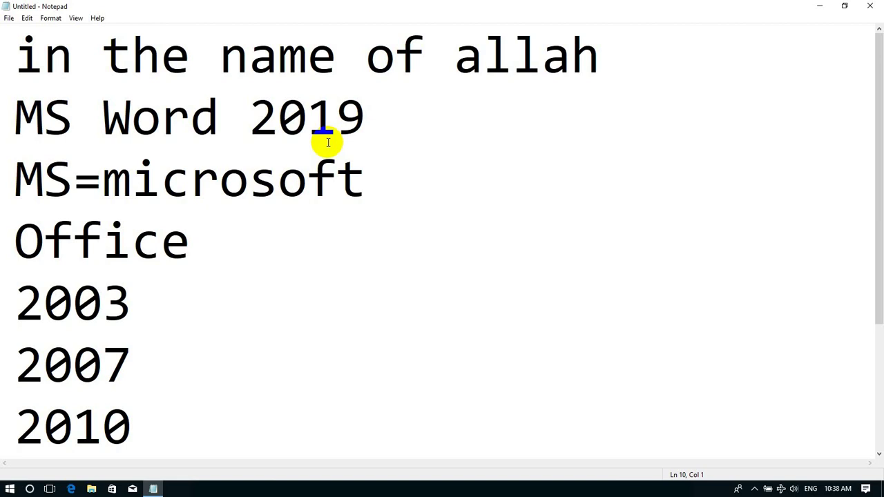
Select parts of the 'MS Word 2019' line: MS, Word and 2019
left_click(61, 124)
left_click_drag(61, 125, 19, 124)
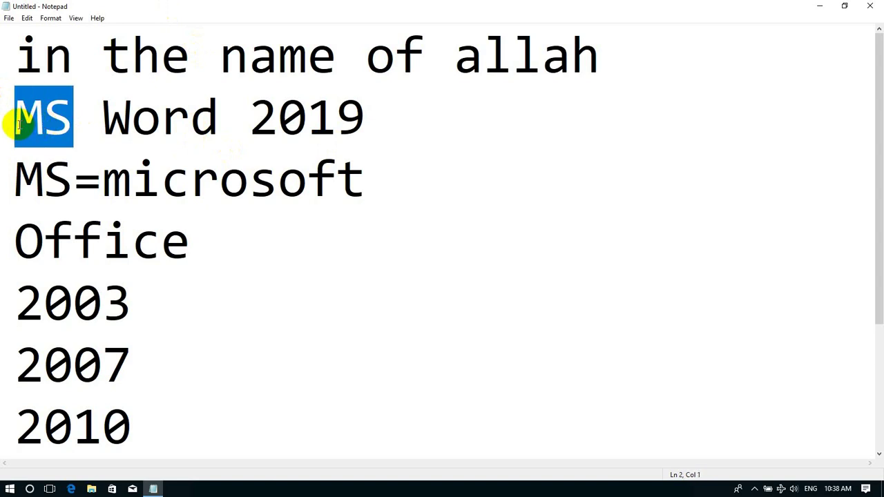
left_click(106, 112)
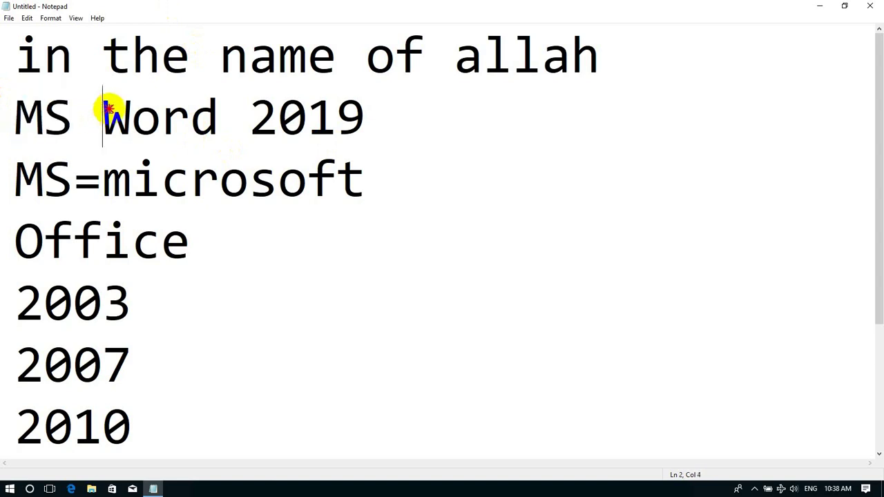
left_click_drag(191, 119, 213, 118)
left_click(243, 118)
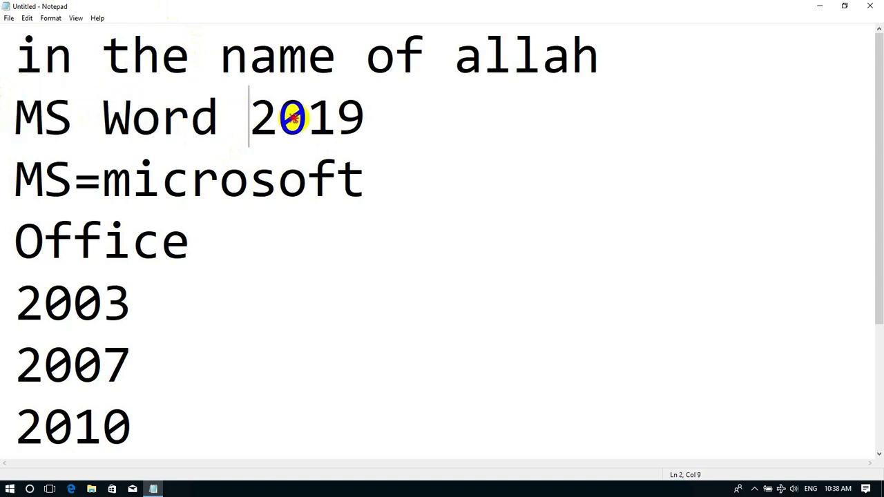
double_click(293, 119)
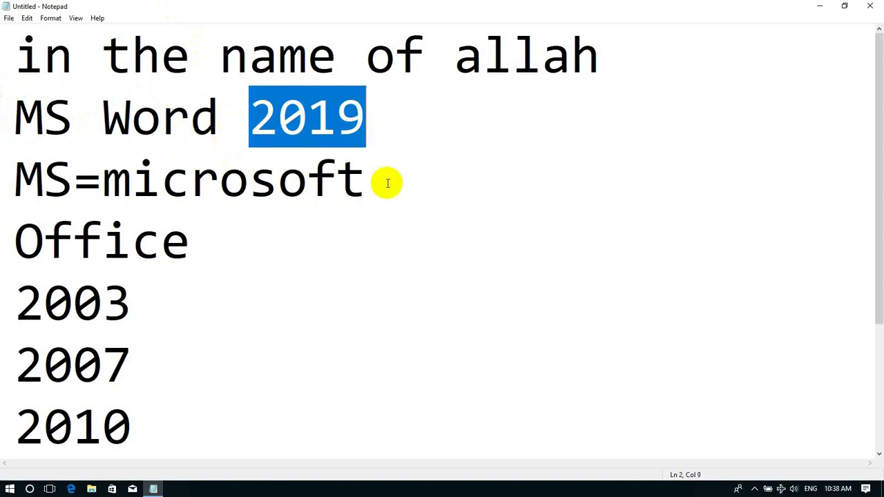
Insert a new line 'Usage=Documentation' directly below Office
left_click(291, 252)
key("Return")
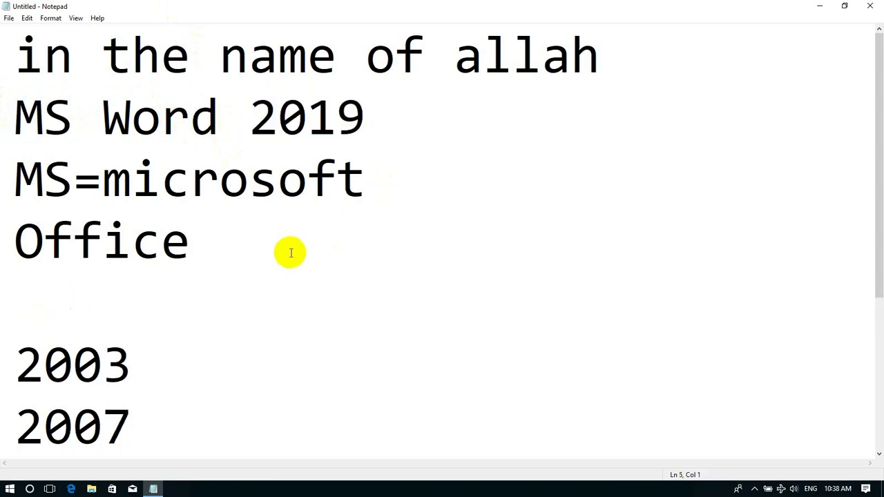
type("Usafe")
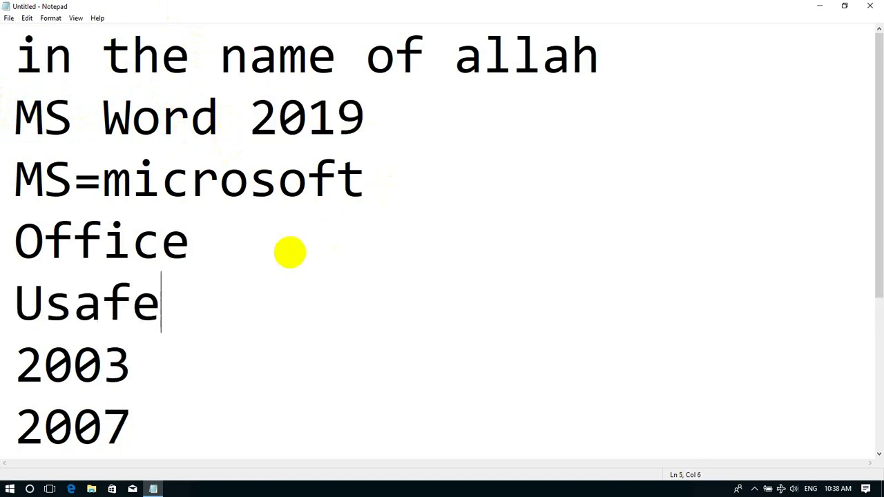
key("BackSpace")
key("BackSpace")
type("ge")
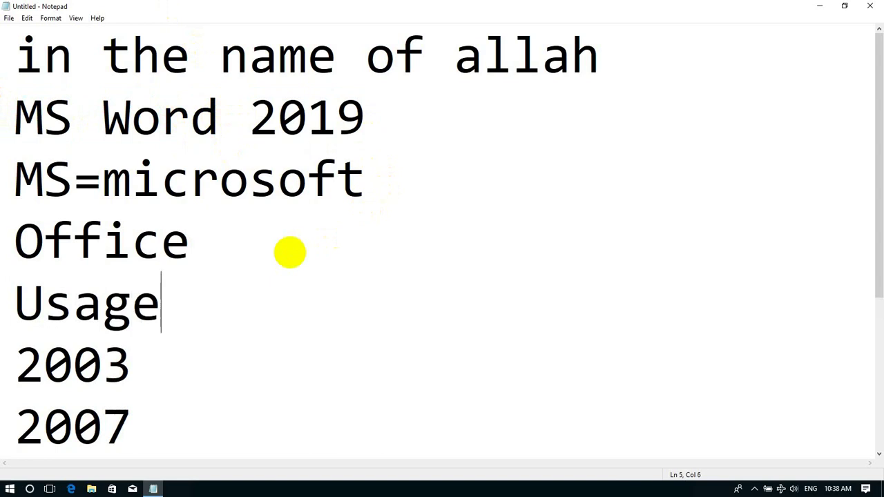
type("=Doacu")
key("BackSpace")
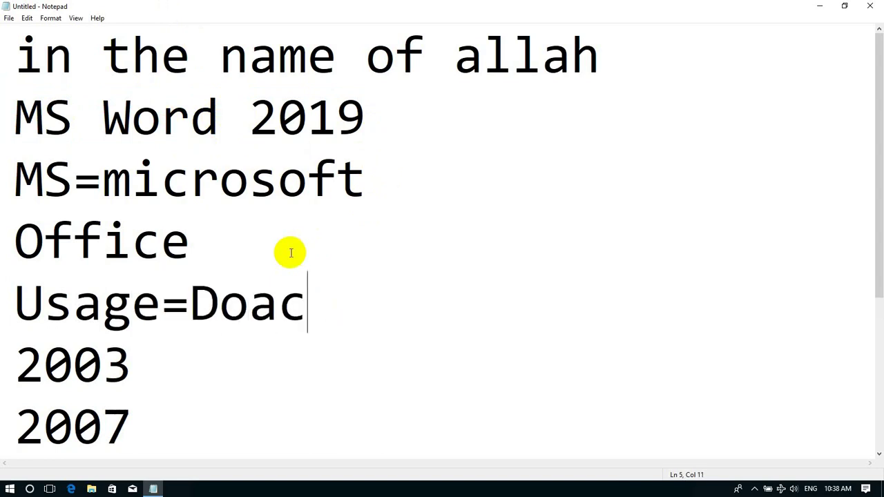
key("BackSpace")
key("BackSpace")
type("cumenrati")
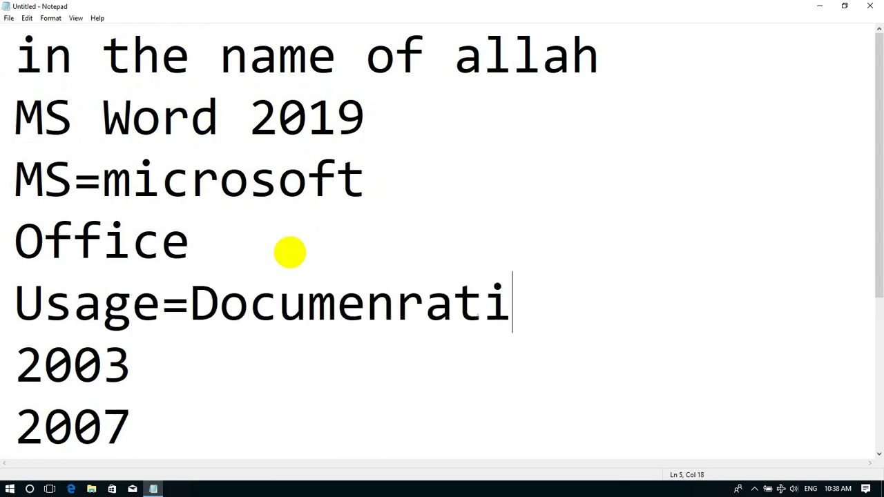
key("BackSpace")
key("BackSpace")
key("BackSpace")
key("BackSpace")
type("tat")
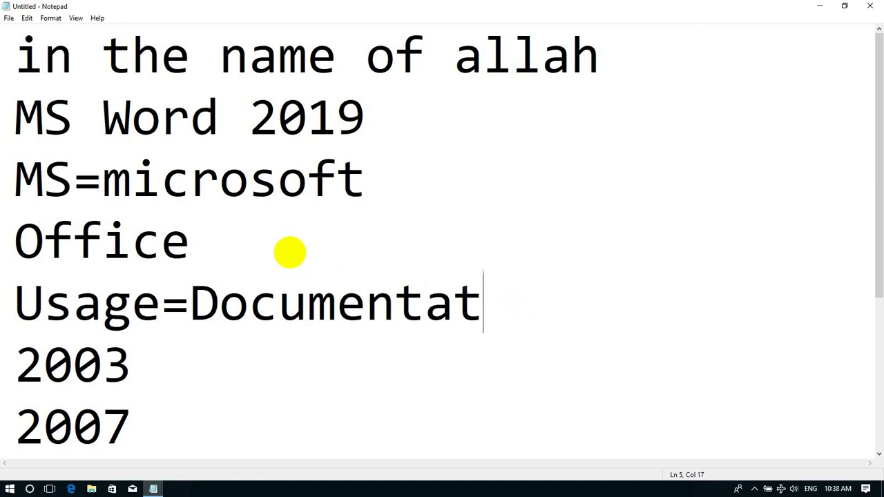
type("ion")
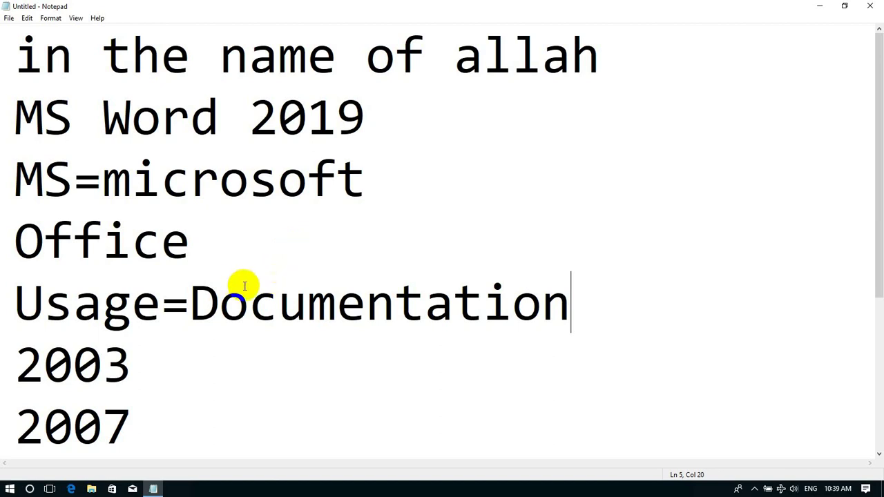
scroll(176, 346, "down", 1)
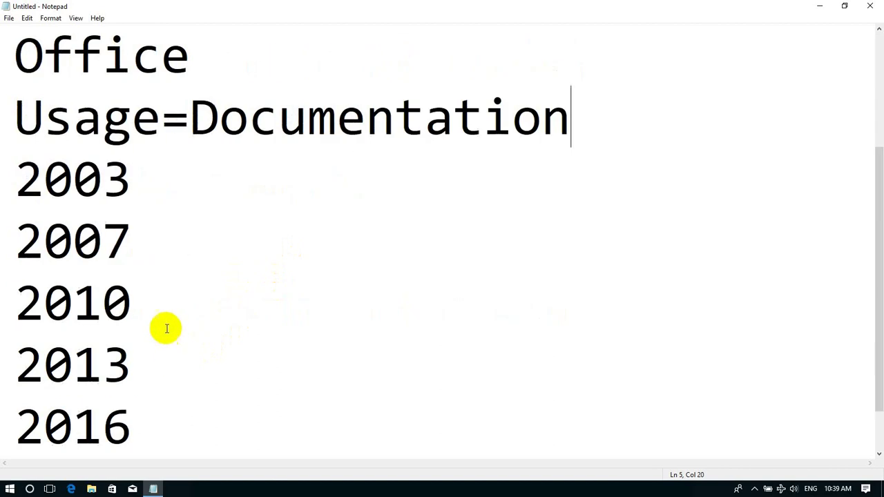
Select the years 2003, 2007 and 2010 in turn within the version list
left_click(19, 181)
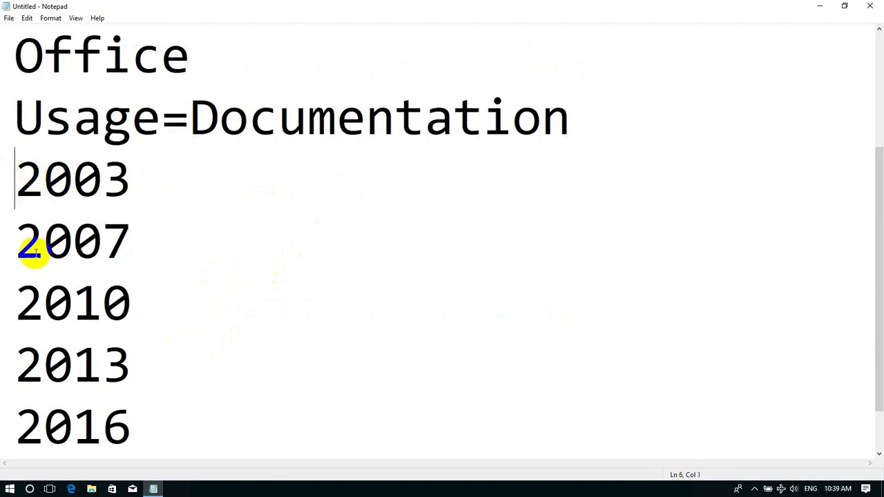
left_click(33, 254)
scroll(82, 362, "down", 1)
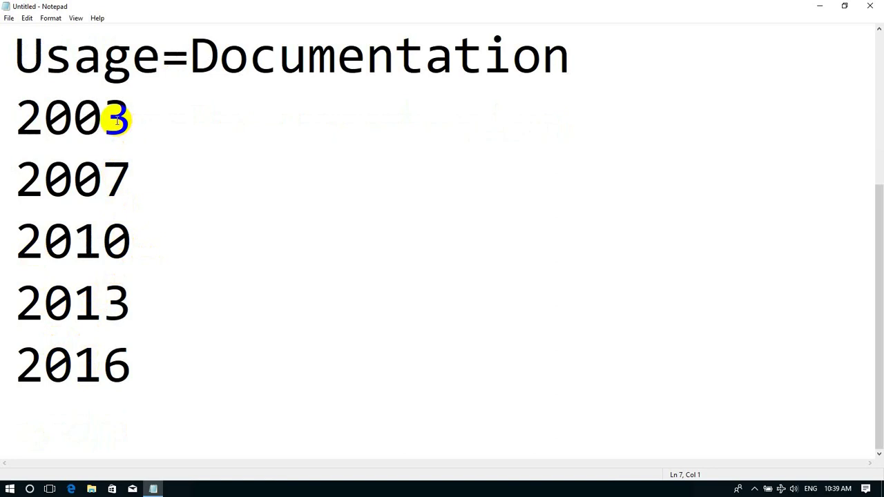
left_click(140, 115)
left_click_drag(140, 116, 25, 119)
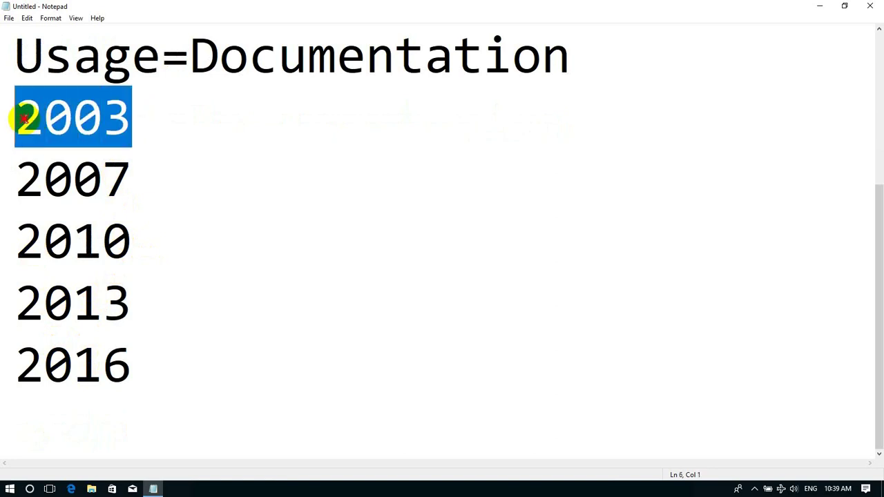
left_click(24, 119)
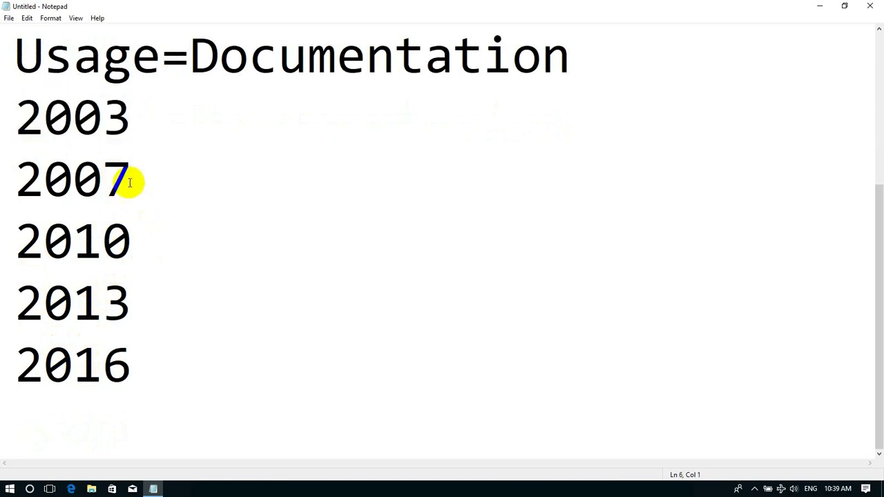
left_click_drag(131, 181, 73, 184)
left_click(150, 198)
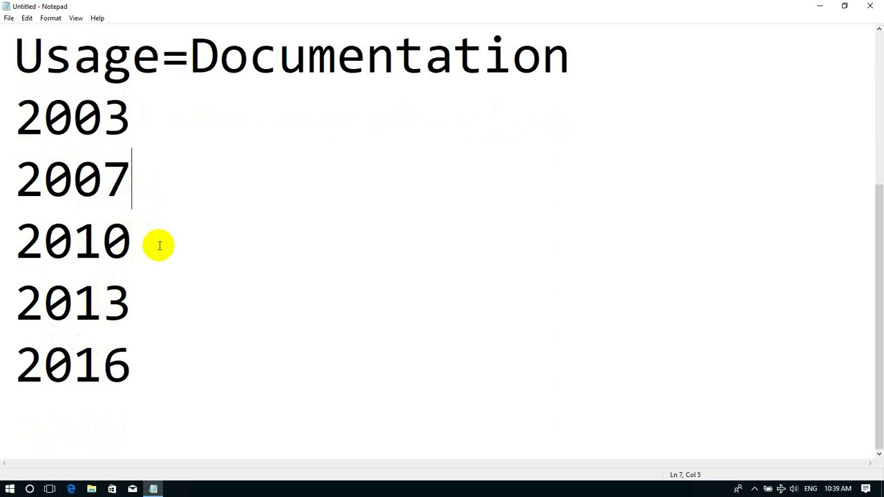
left_click_drag(158, 250, 107, 241)
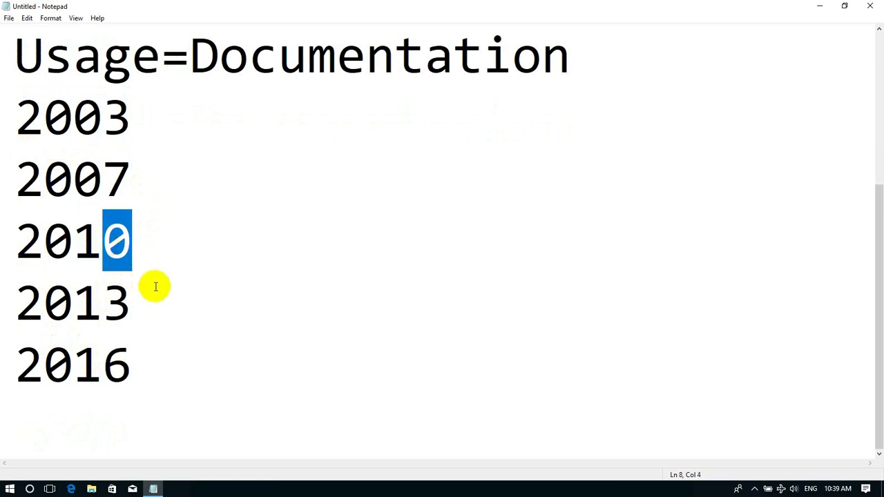
left_click(154, 312)
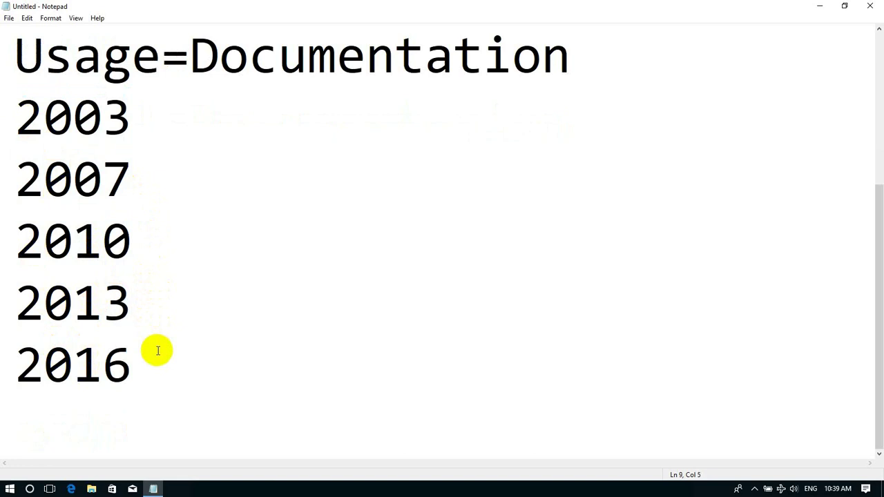
left_click_drag(132, 121, 16, 124)
left_click_drag(132, 182, 15, 169)
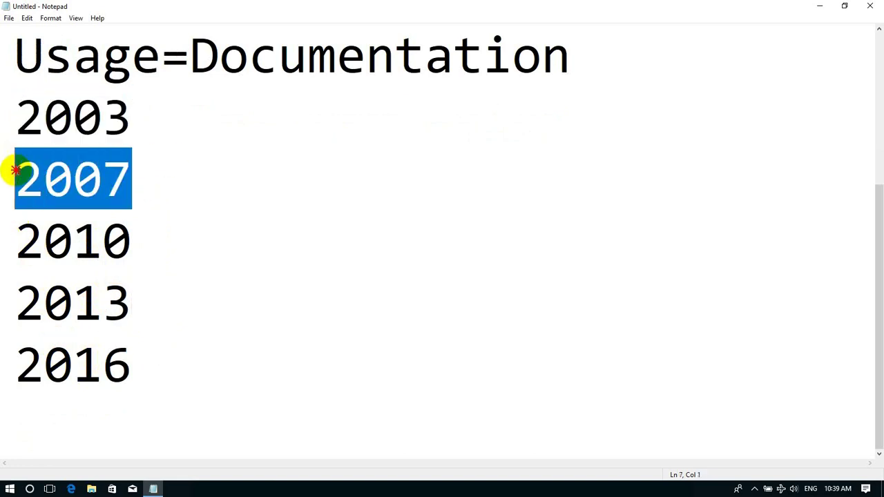
left_click(125, 156)
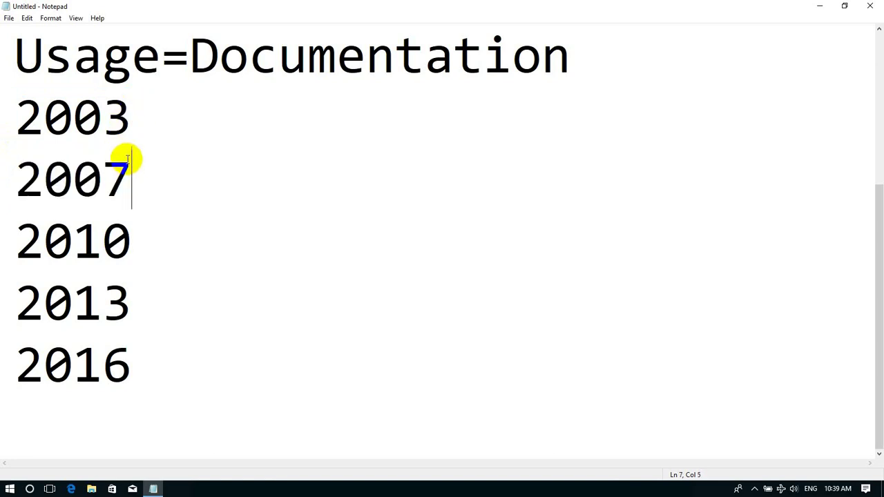
left_click_drag(132, 169, 9, 170)
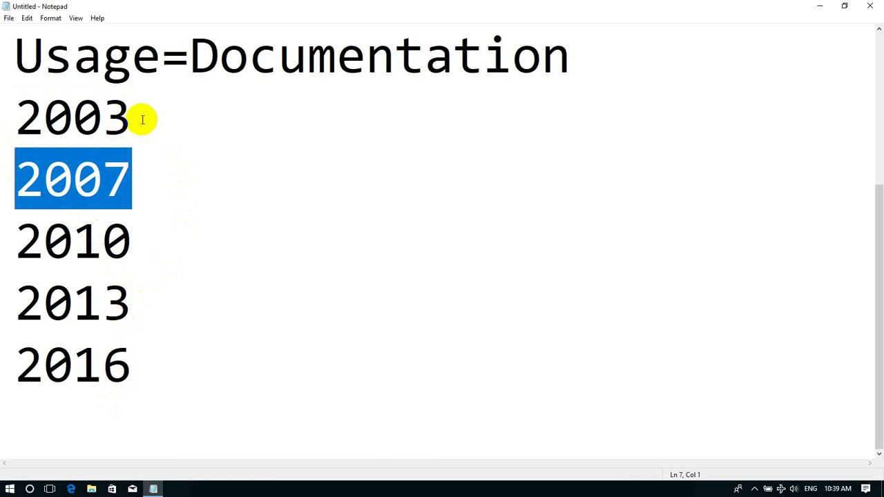
Add 'No live Preview' on a new line under 2003 and bring up the Run box
left_click(151, 121)
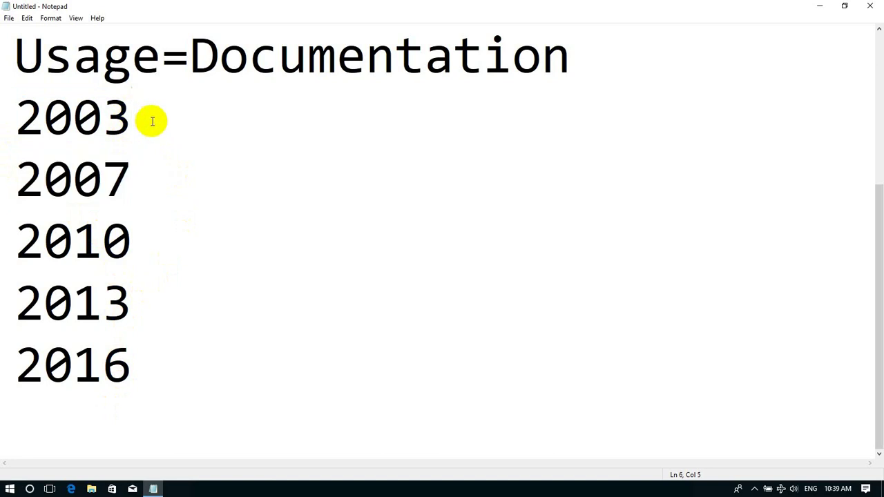
key("Return")
type("No  liv")
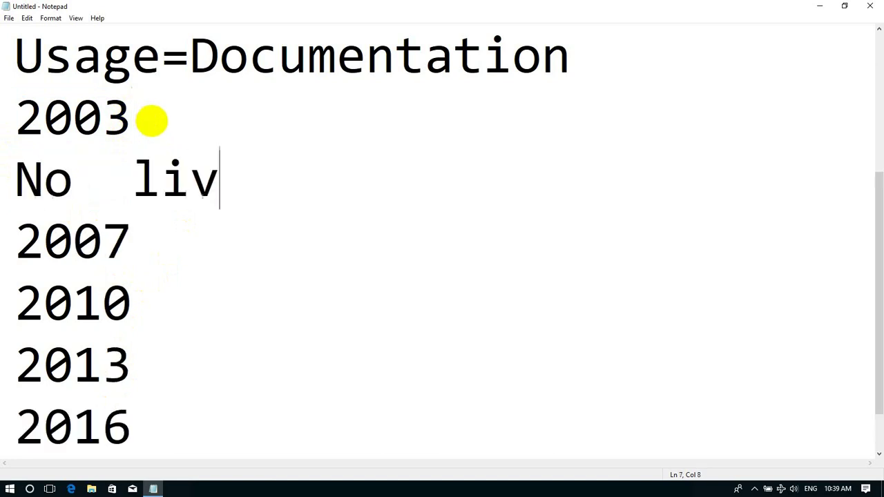
type("e Pre")
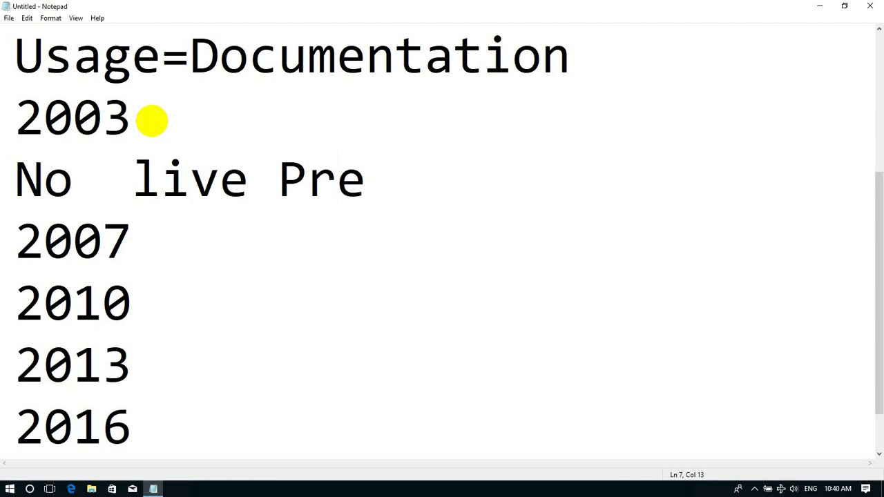
type("view")
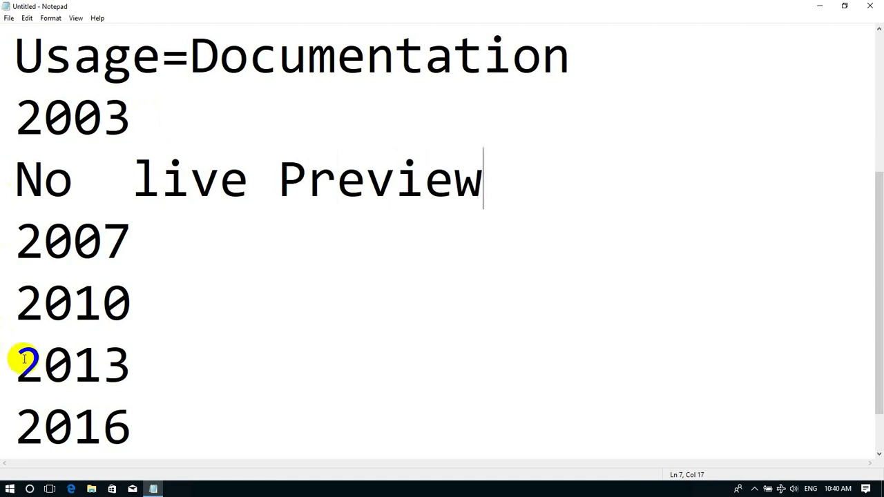
key("super+r")
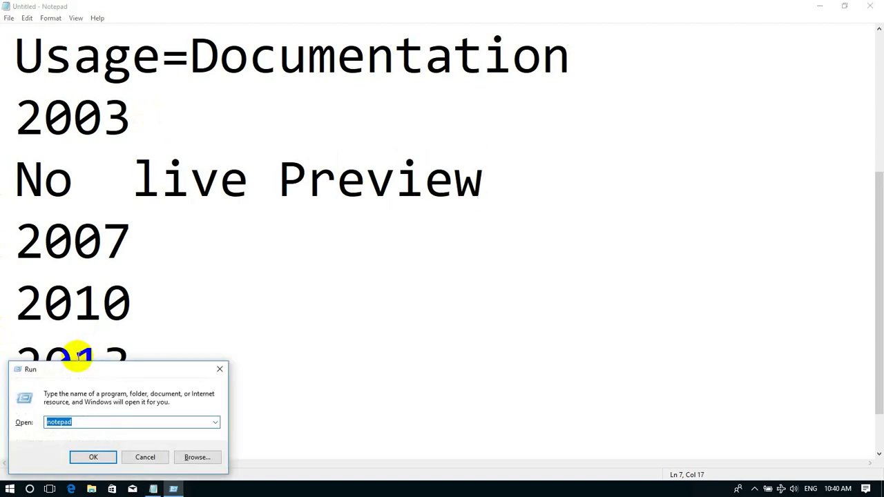
Launch Word from the Run box and create a new blank document
type("win")
type("d")
key("Return")
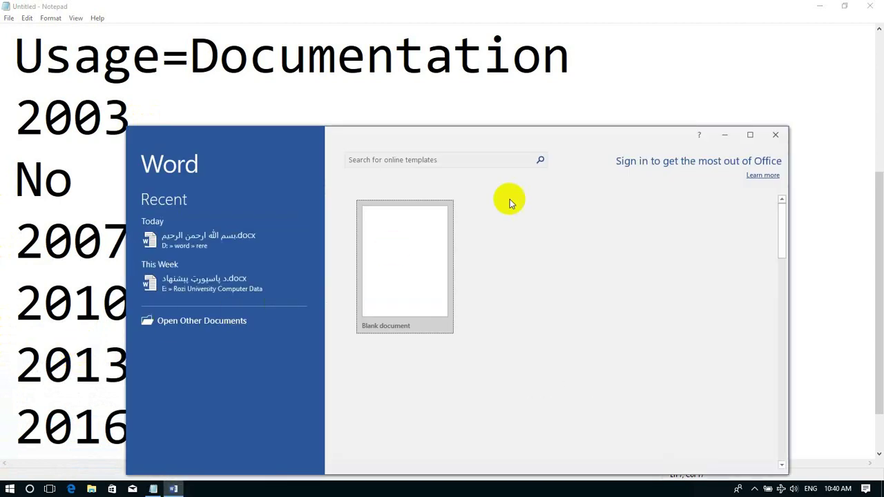
left_click(746, 138)
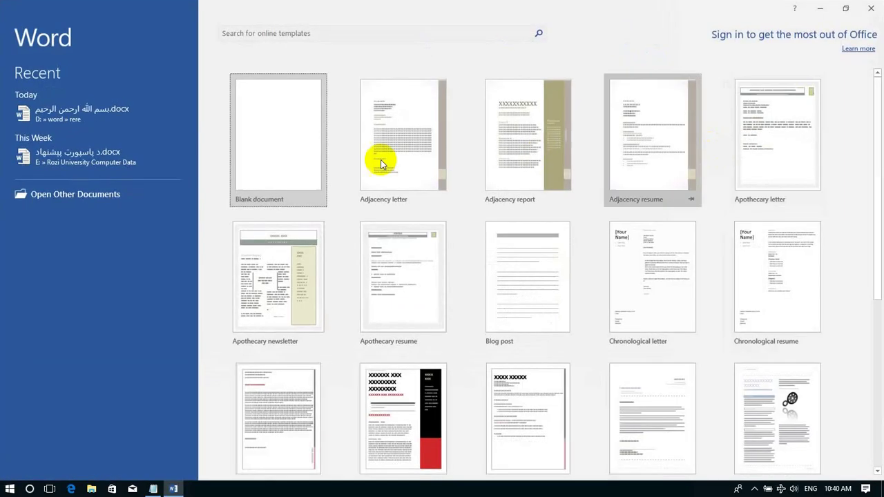
left_click(291, 162)
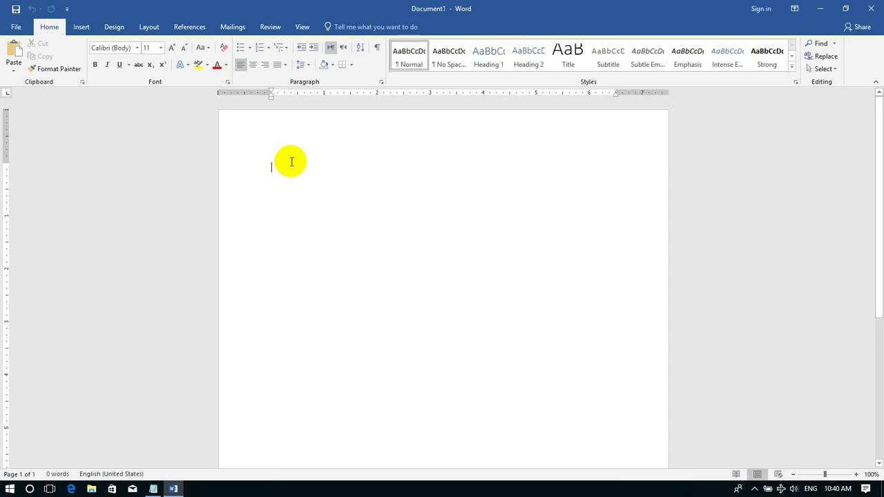
Type 'Kandahar' and enlarge it to 80 pt, dismissing the Open dialog
type("Kandahar")
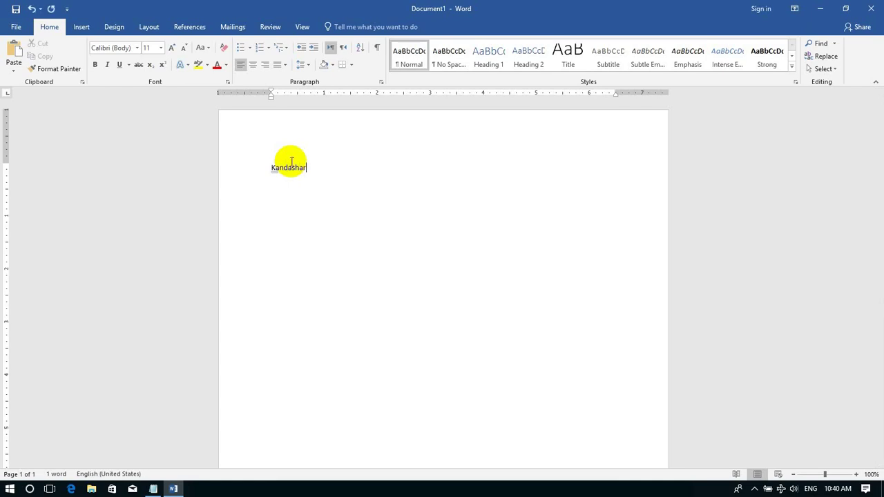
key("BackSpace")
key("BackSpace")
key("BackSpace")
type("kar")
double_click(289, 166)
key("ctrl+bracketright")
key("ctrl+bracketright")
key("ctrl+bracketright")
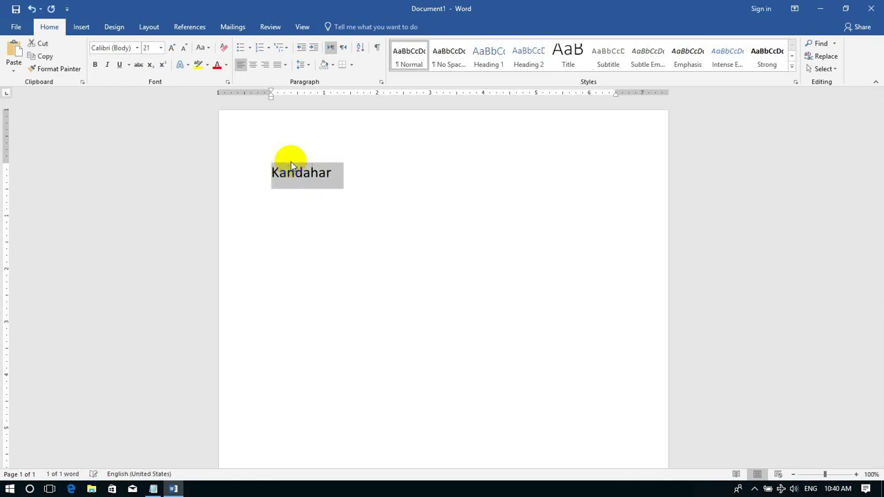
key("ctrl+bracketright")
key("ctrl+bracketright")
key("ctrl+bracketright")
key("ctrl+bracketright")
key("ctrl+bracketright")
key("ctrl+bracketright")
key("ctrl+bracketright")
key("ctrl+bracketright")
key("ctrl+bracketright")
key("ctrl+bracketright")
key("ctrl+bracketright")
key("ctrl+bracketright")
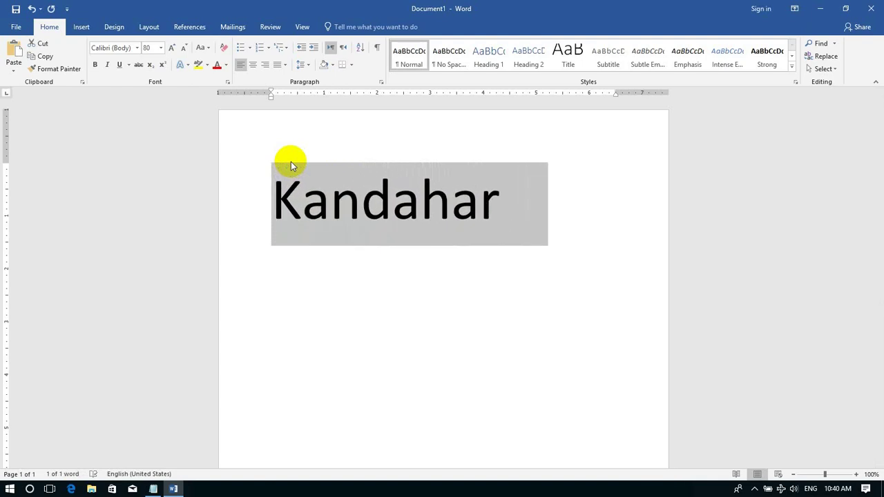
key("ctrl+F12")
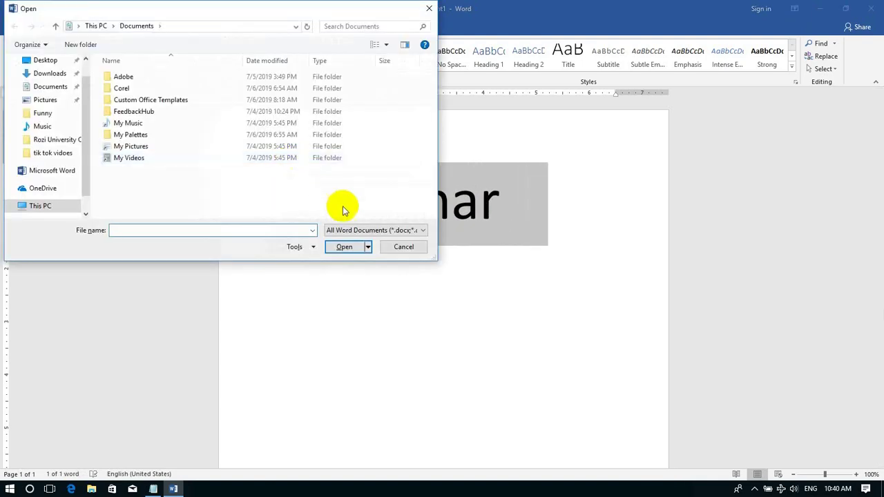
left_click(400, 247)
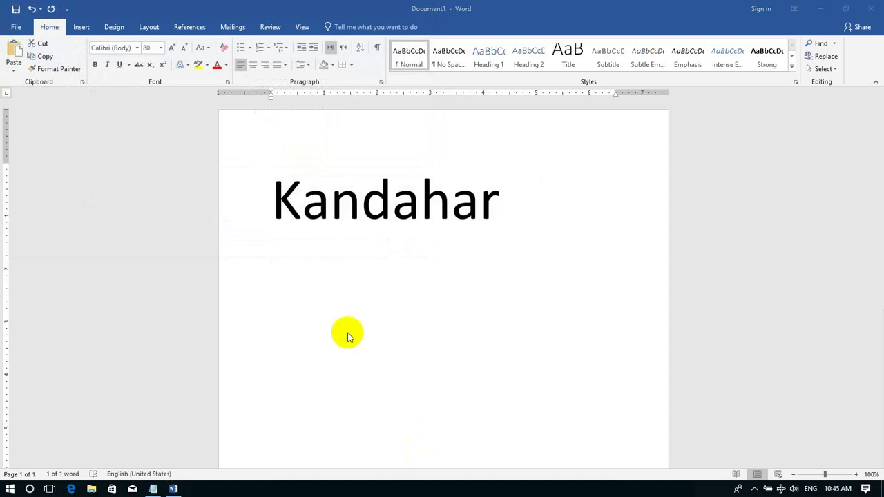
Select Kandahar and view the font colour choices without applying one
left_click(250, 188)
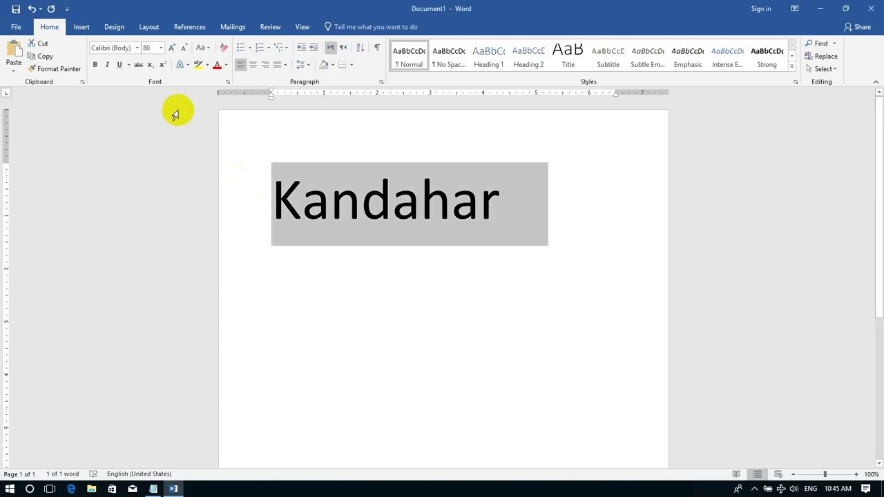
left_click(225, 65)
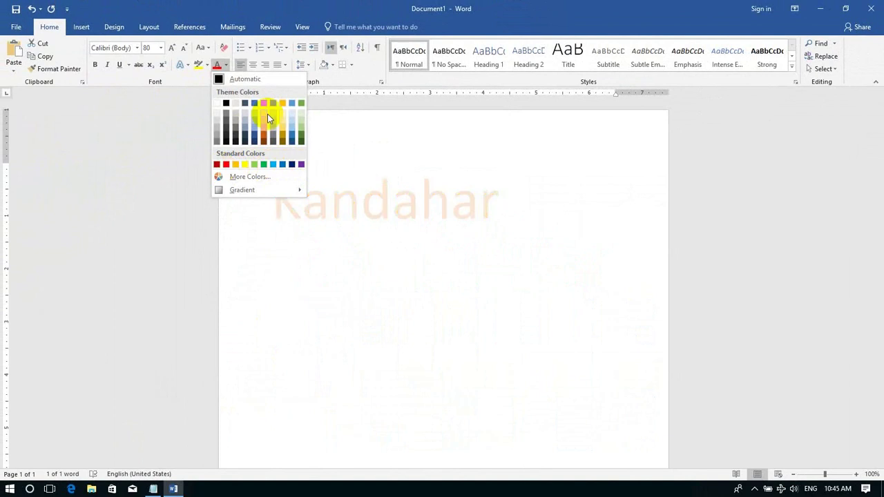
left_click(11, 31)
Uncheck Enable Live Preview on the General page of Word Options
left_click(12, 28)
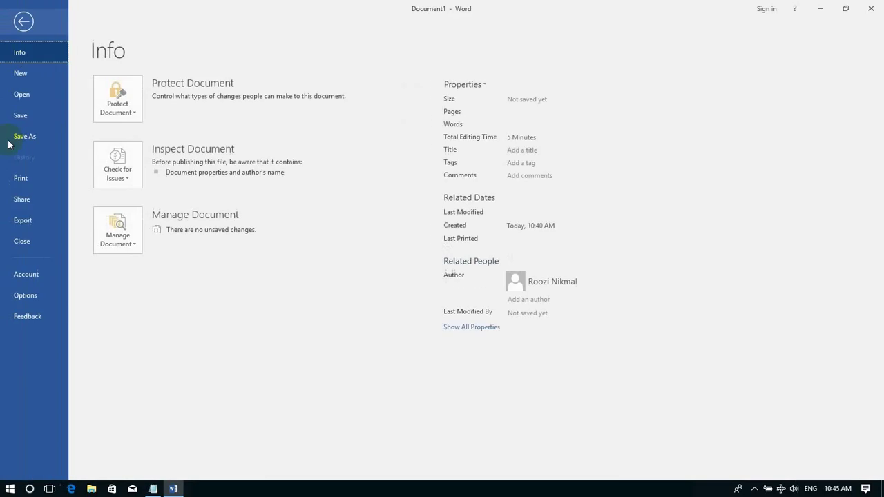
left_click(52, 302)
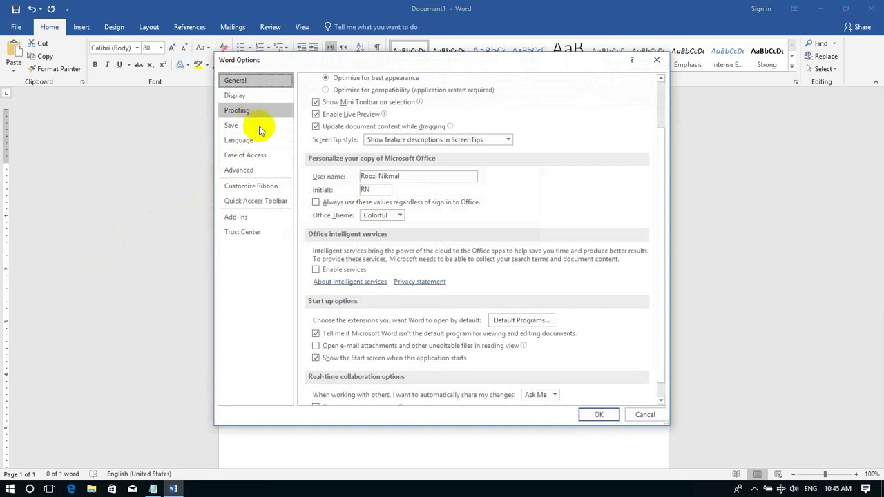
left_click(266, 96)
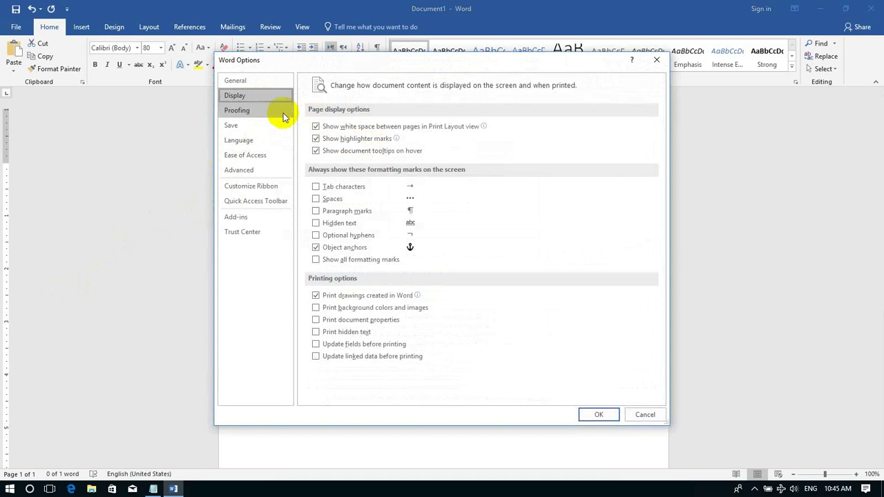
left_click(253, 83)
scroll(316, 147, "down", 2)
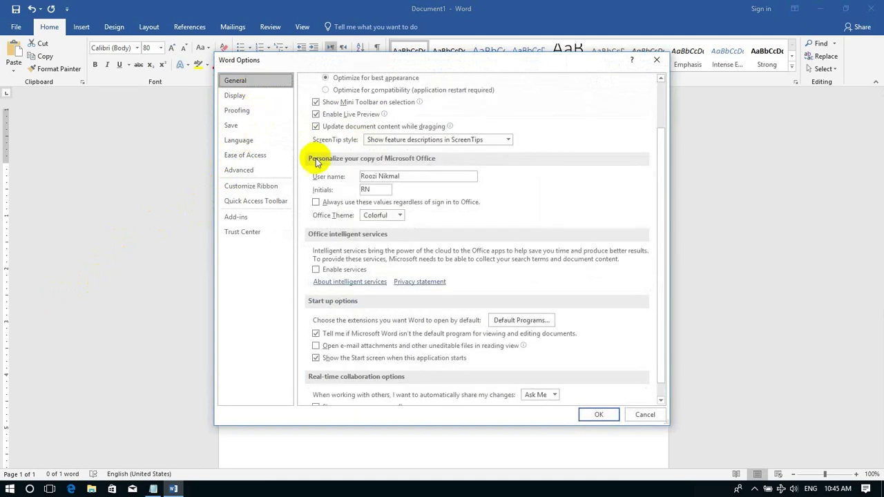
scroll(325, 163, "up", 1)
left_click(332, 141)
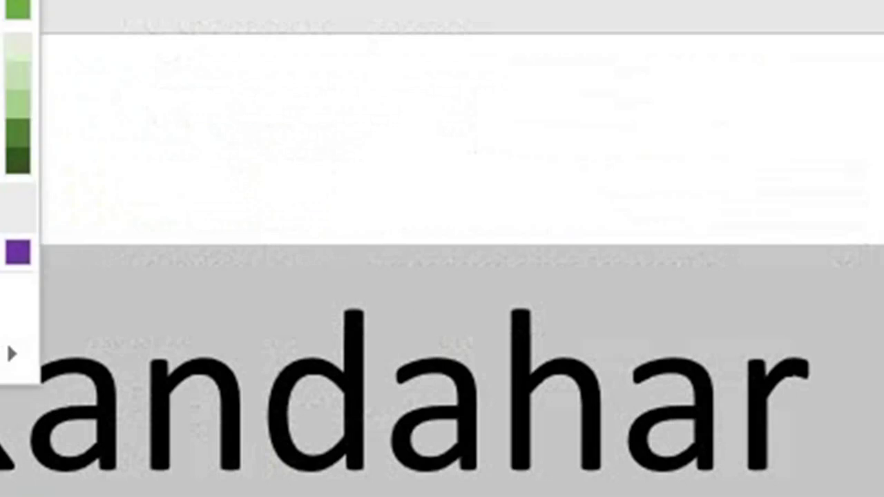
Recolour Kandahar green, then gold, then dark red, and minimise Word
left_click(2, 252)
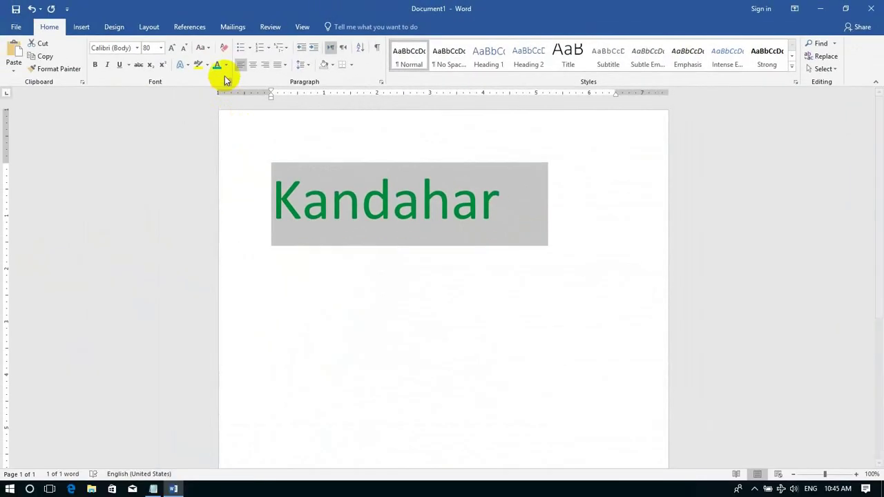
left_click(225, 68)
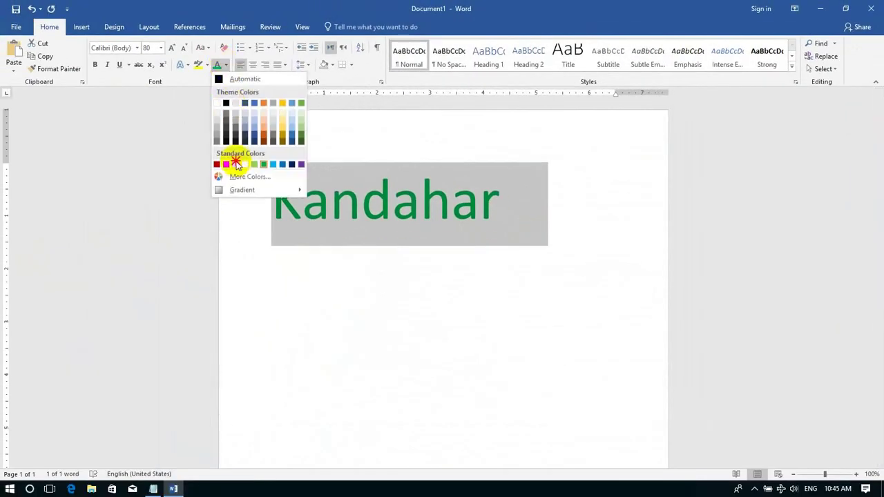
left_click(233, 166)
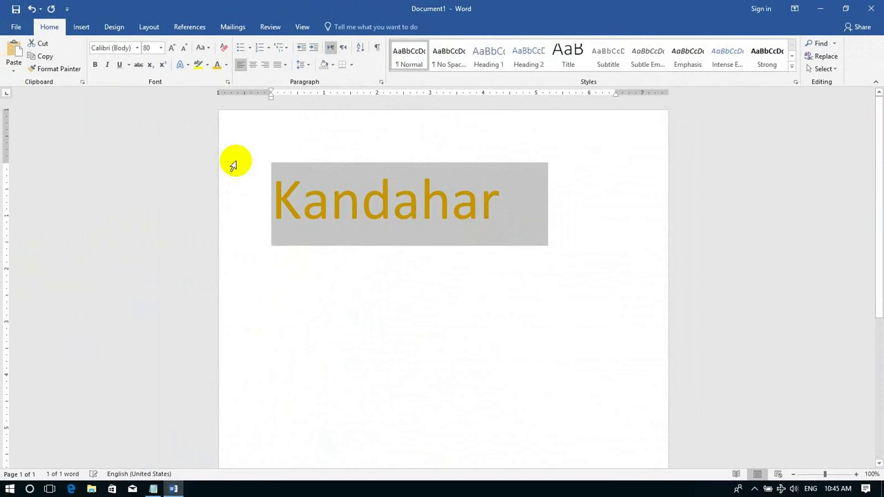
left_click(226, 65)
left_click(217, 164)
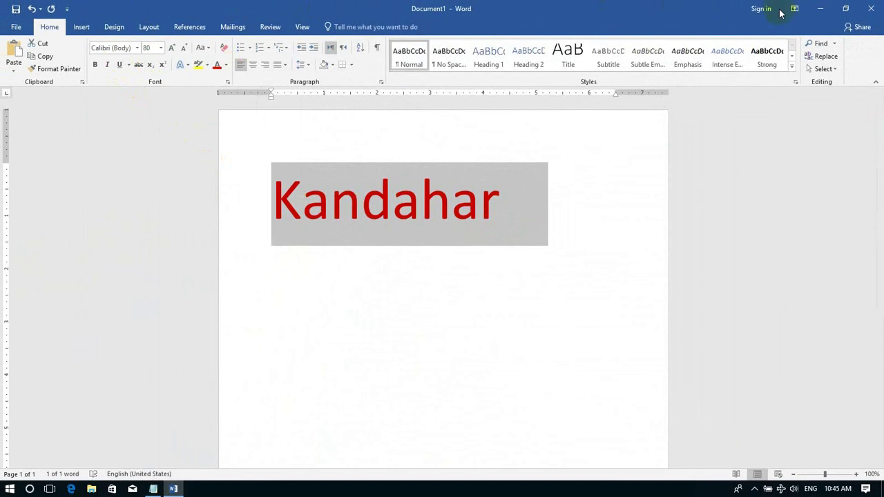
left_click(820, 8)
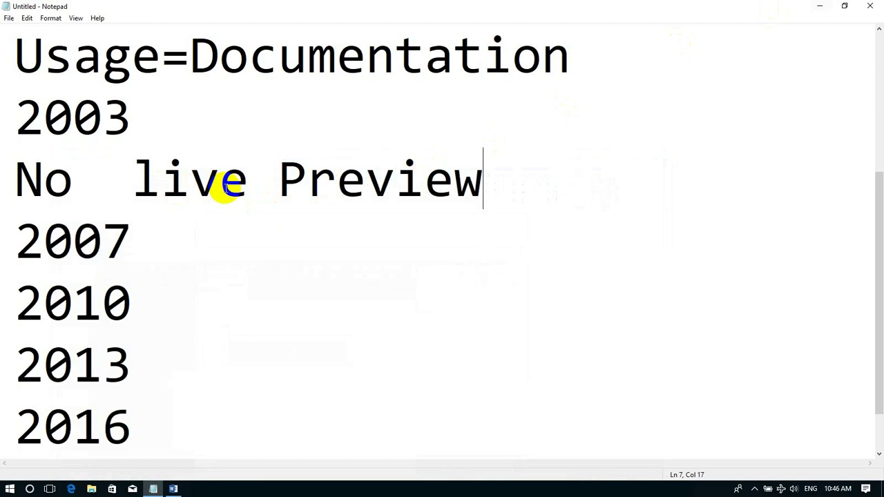
Add a 'Menu' line under No live Preview and extend the 2007 line to '2007 Tab'
key("Return")
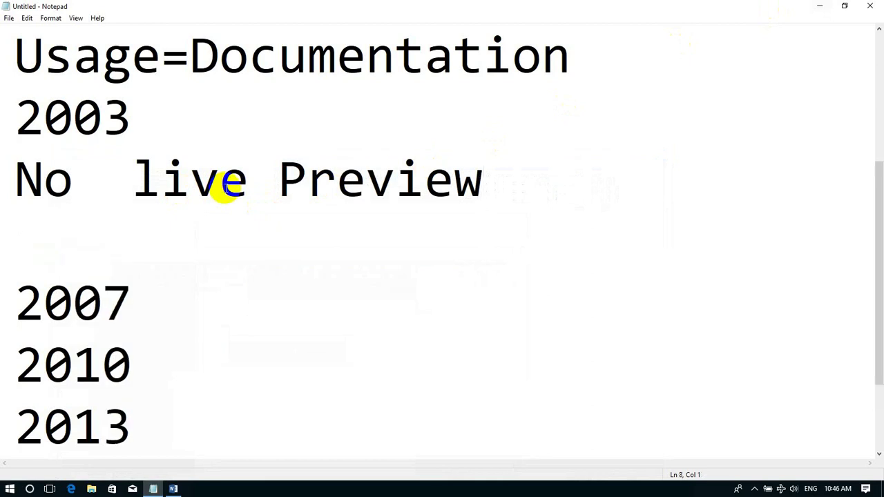
type("Me")
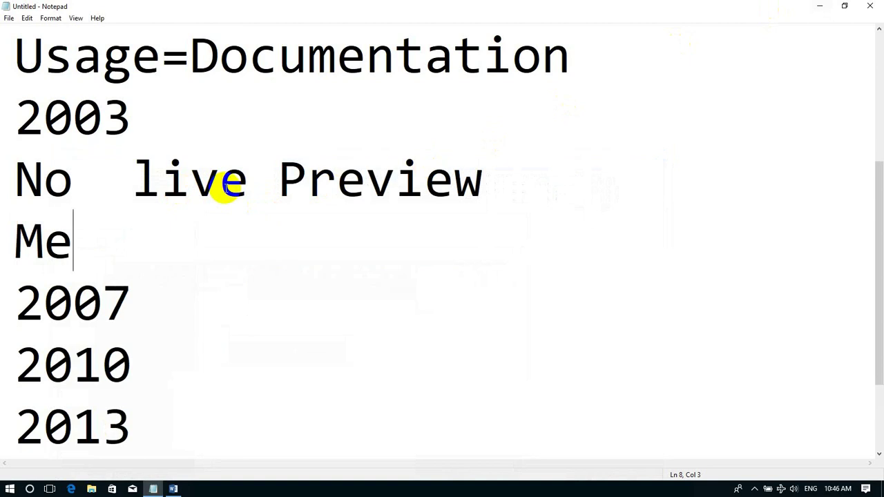
type("nu")
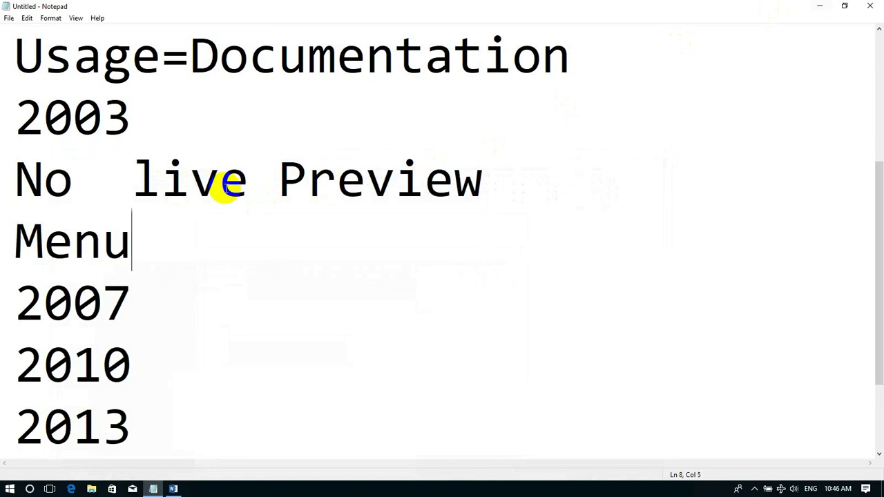
left_click(152, 322)
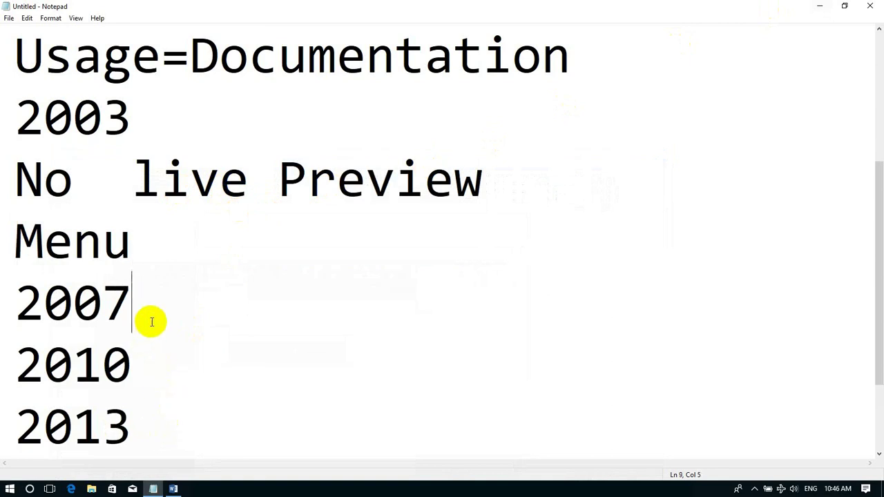
type("b")
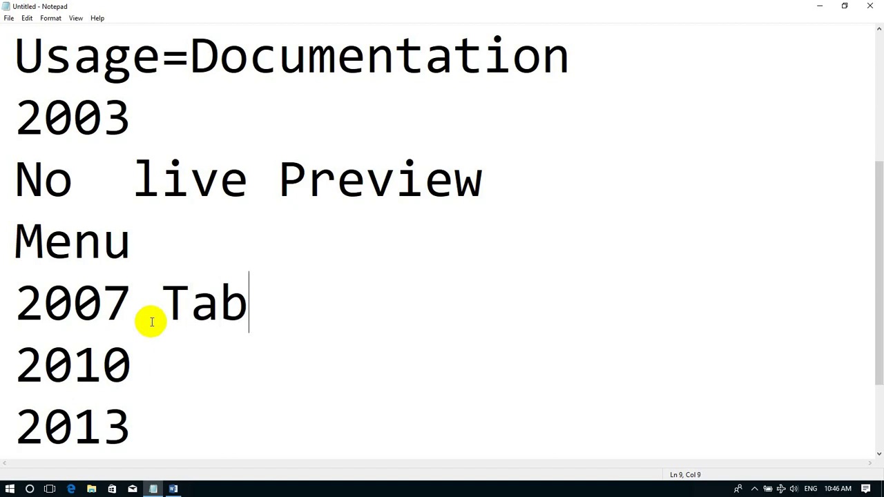
left_click(98, 18)
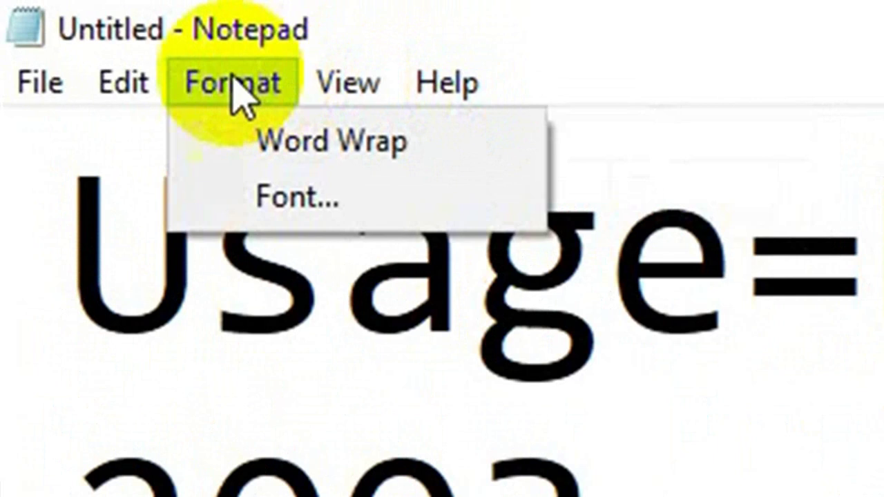
mouse_move(27, 18)
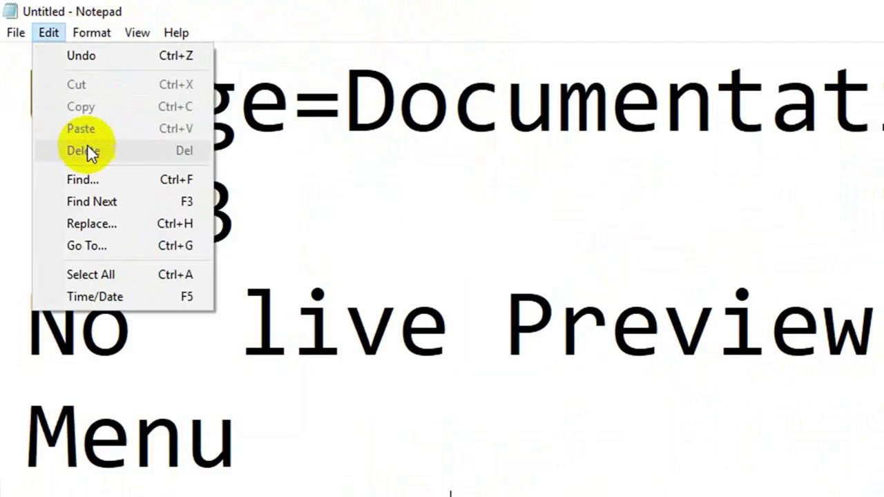
left_click(419, 170)
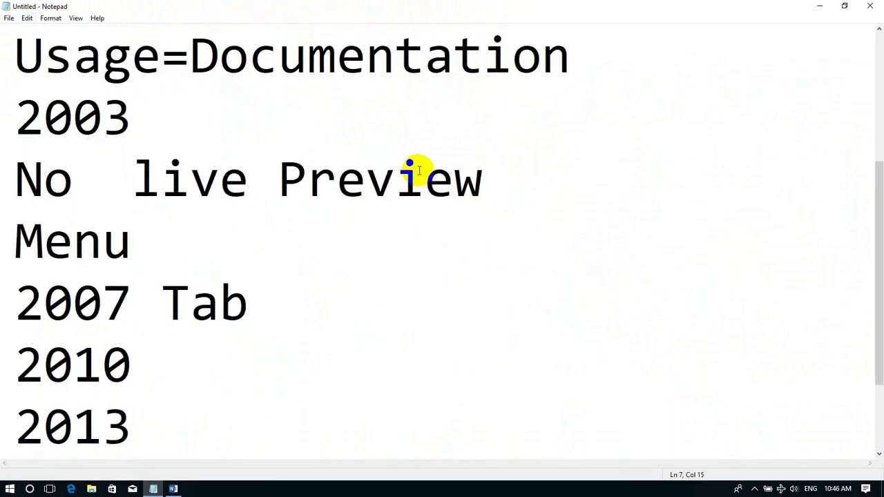
In the Notepad notes, insert the new line 'No contextual Tab' right after 'Menu', then bring Word's Kandahar document back
left_click(172, 489)
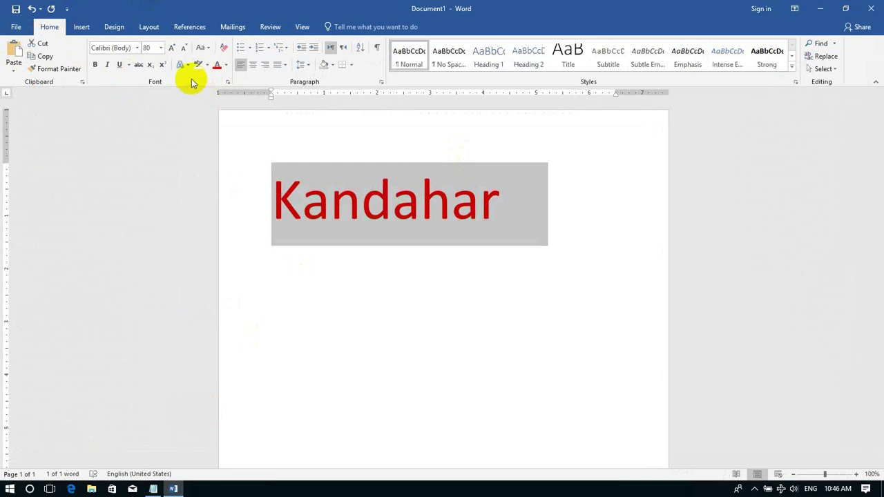
left_click(819, 7)
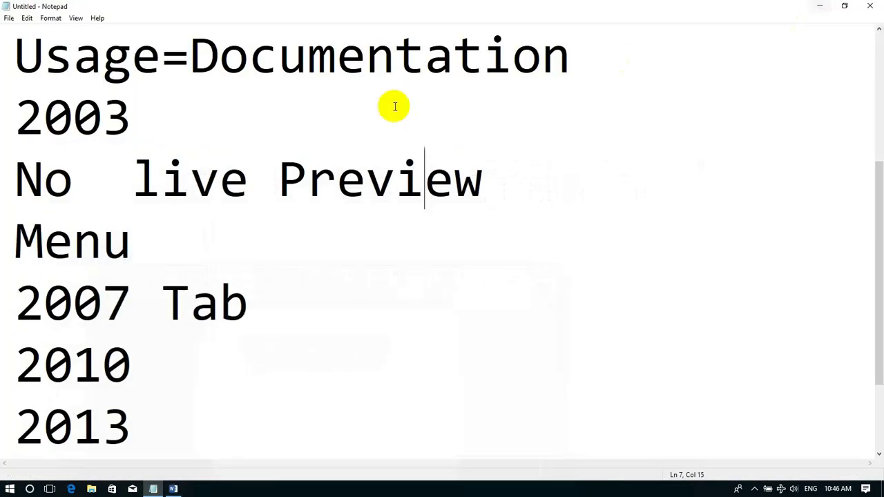
left_click(185, 272)
key("Return")
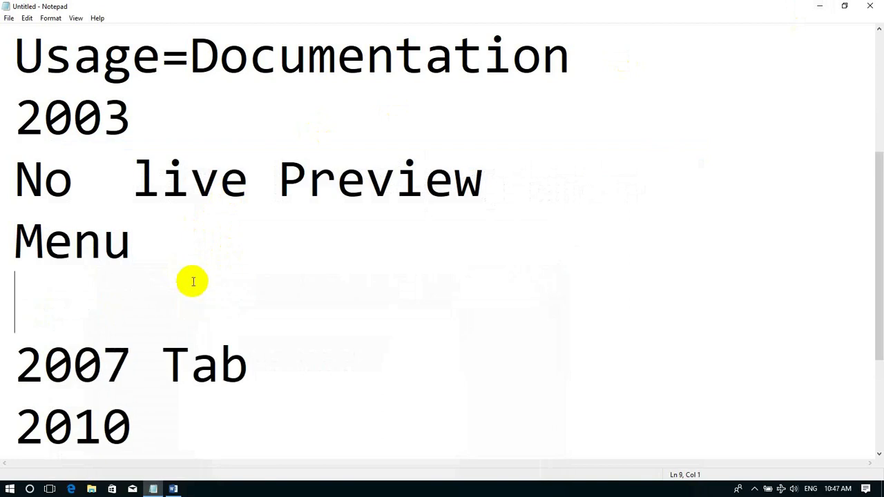
type("No ")
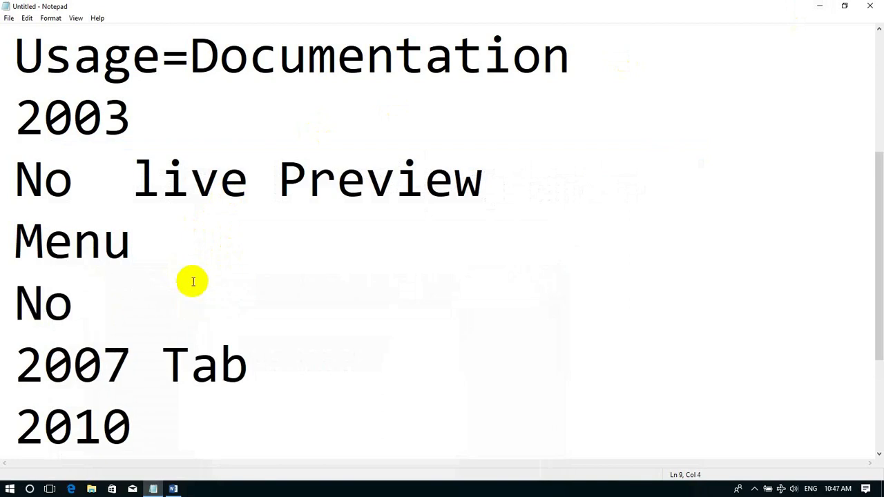
type("contextual ")
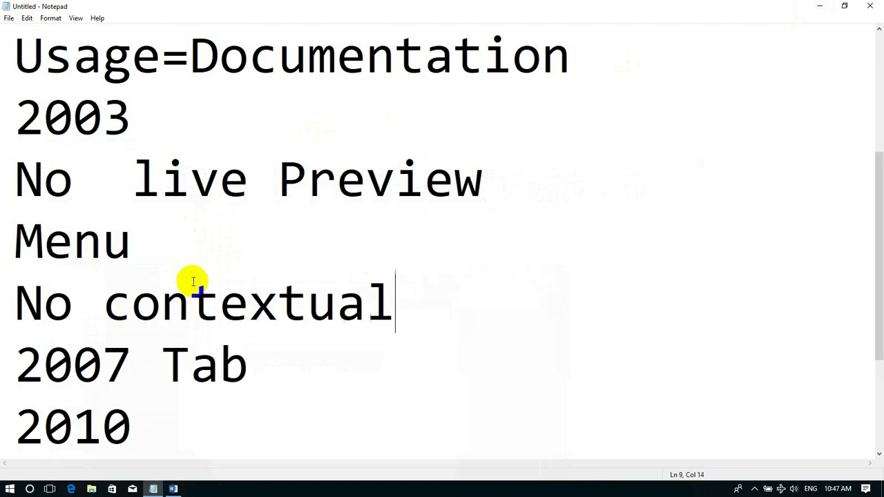
type("Tab")
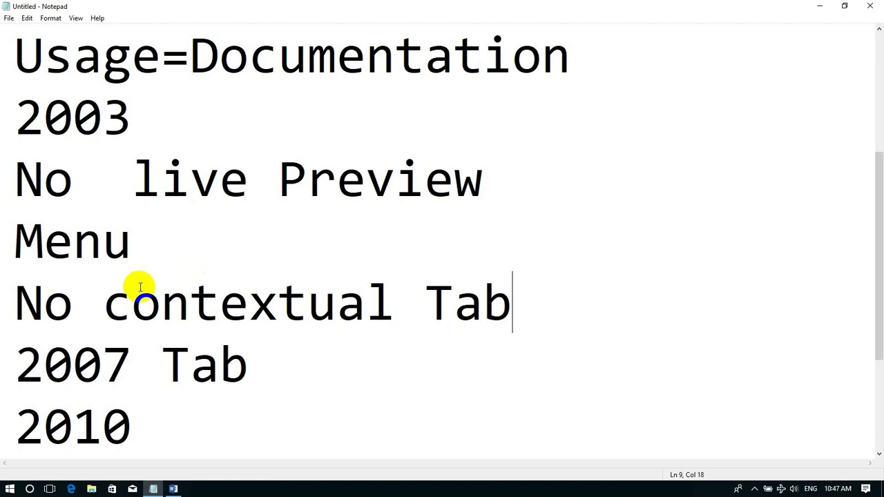
left_click(170, 488)
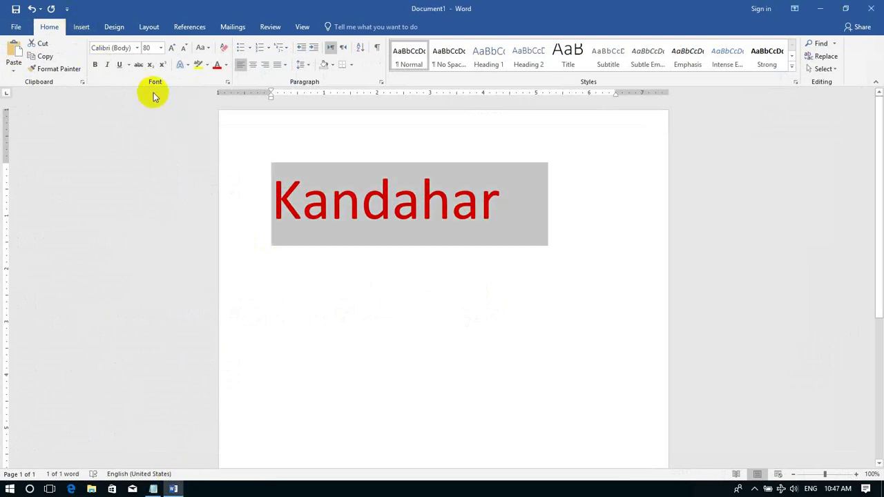
Delete the selected Kandahar text and insert a trial 4x4 table
key("Delete")
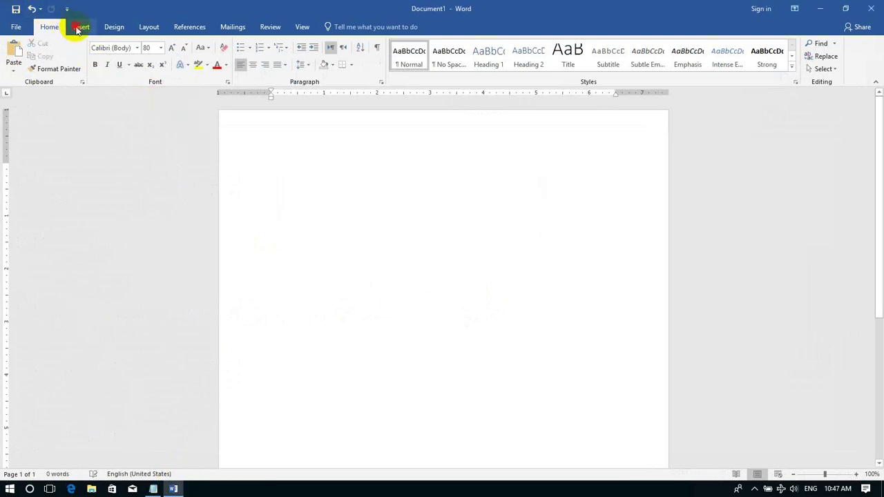
left_click(80, 27)
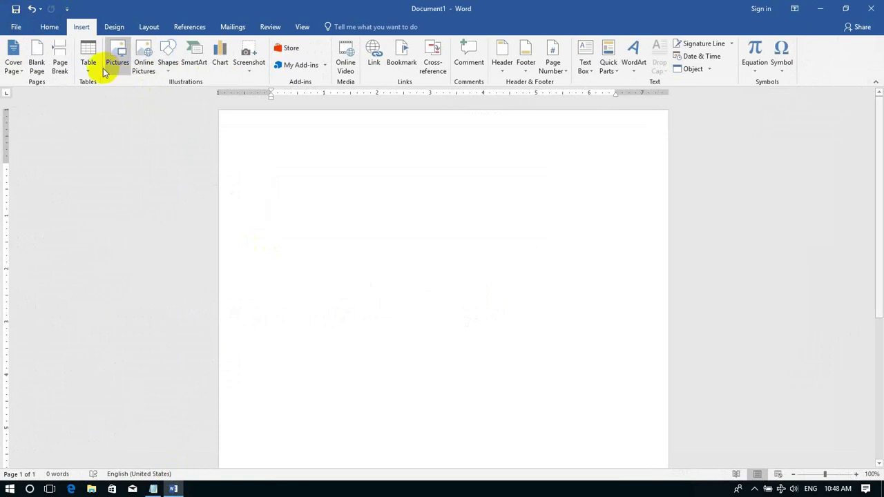
left_click(95, 69)
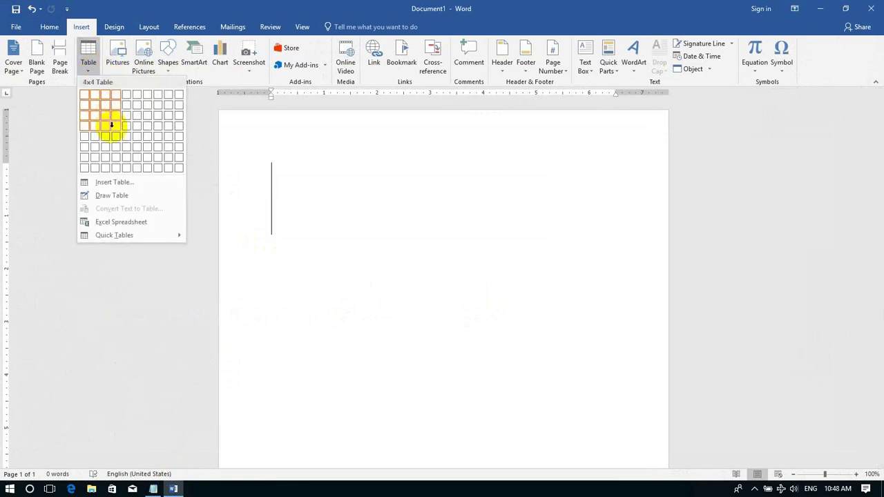
left_click(115, 129)
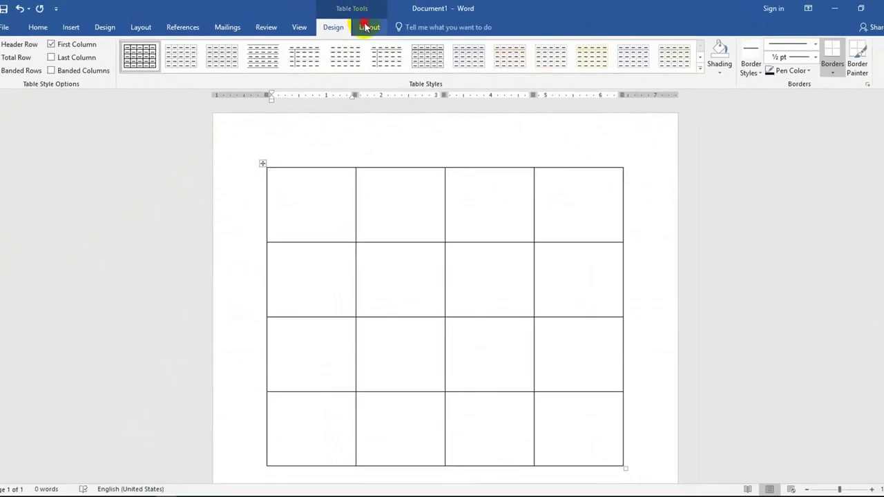
Select the whole 4x4 table and delete it, leaving Document1 at 0 words
left_click(368, 27)
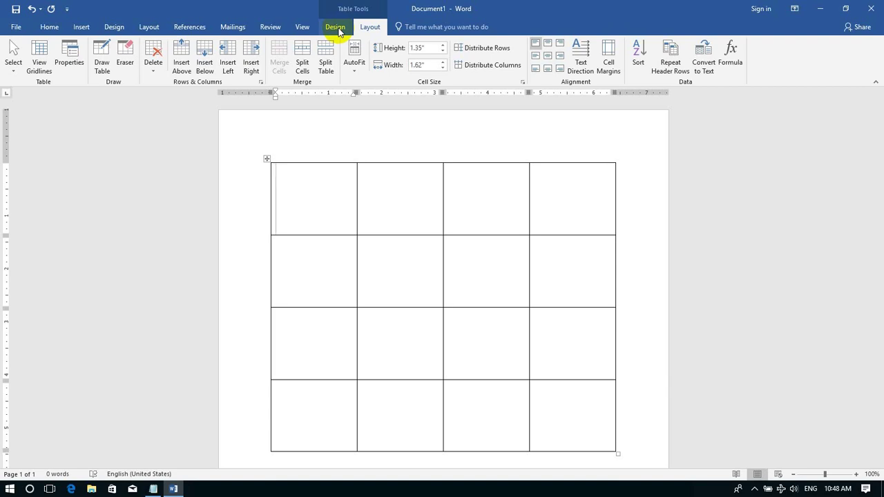
left_click(267, 158)
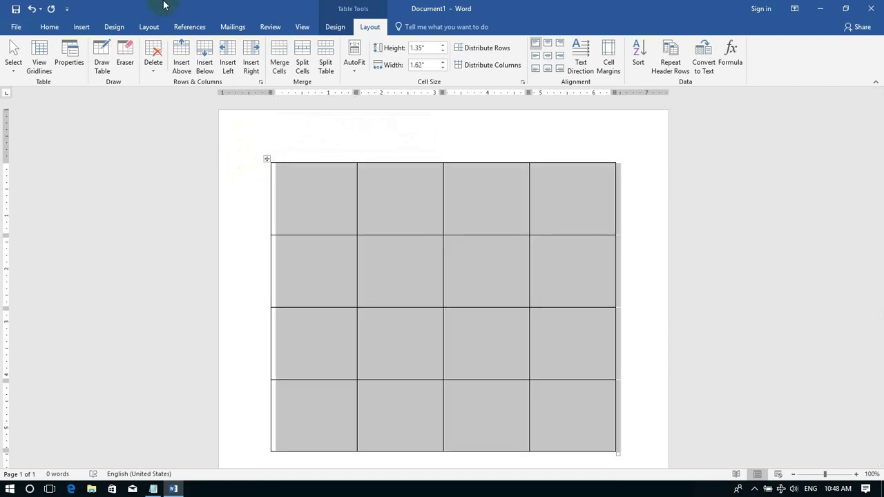
key("BackSpace")
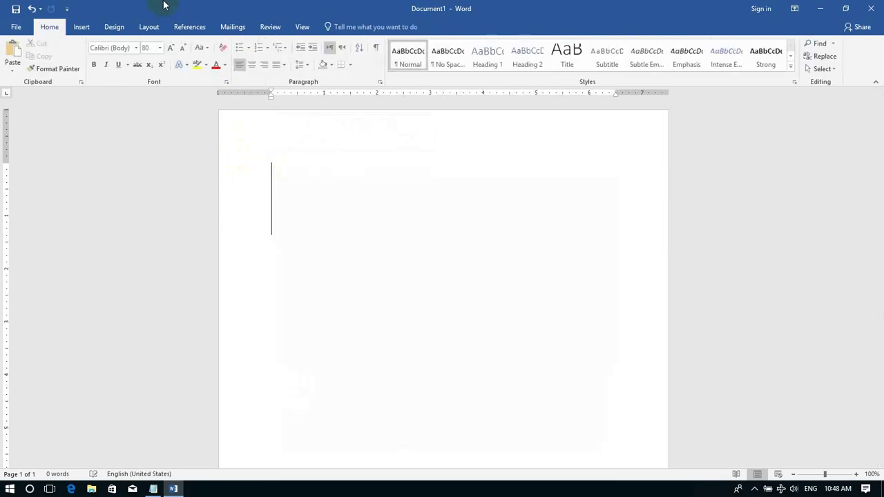
Open the Insert Pictures browser and close it without inserting anything
left_click(82, 27)
left_click(121, 54)
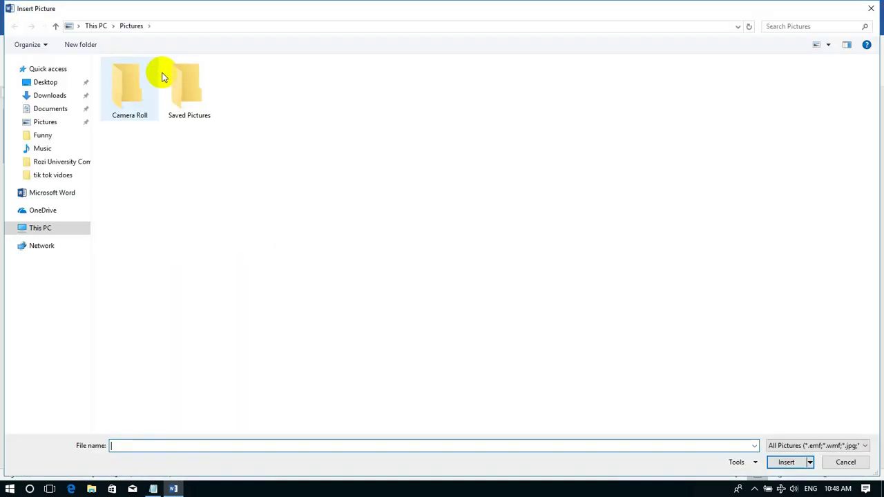
left_click(858, 462)
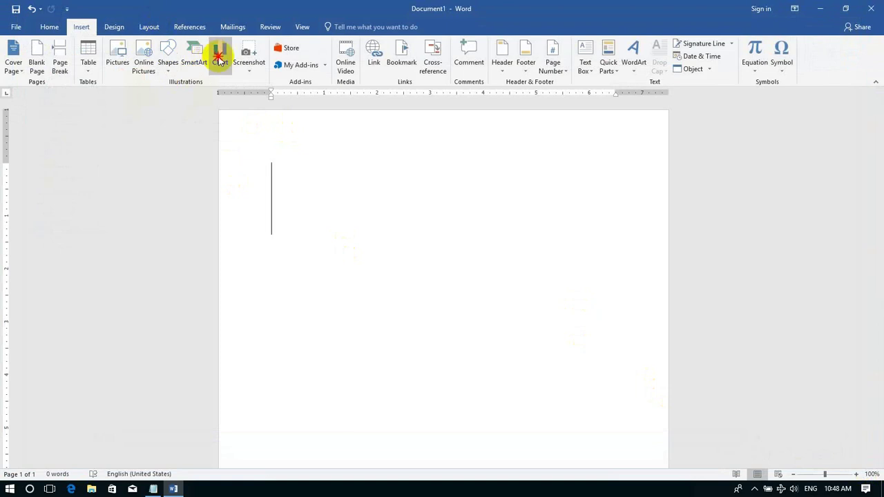
Insert a Clustered Column chart with sample data and close its data sheet
left_click(219, 56)
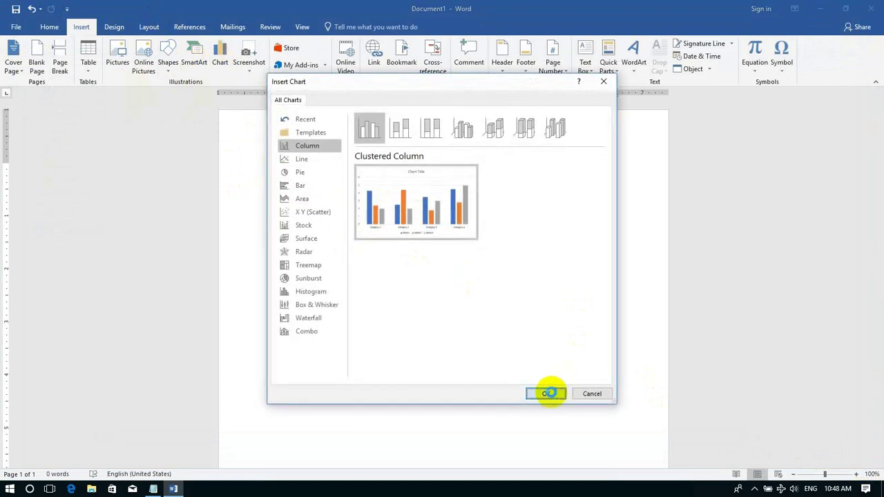
left_click(547, 393)
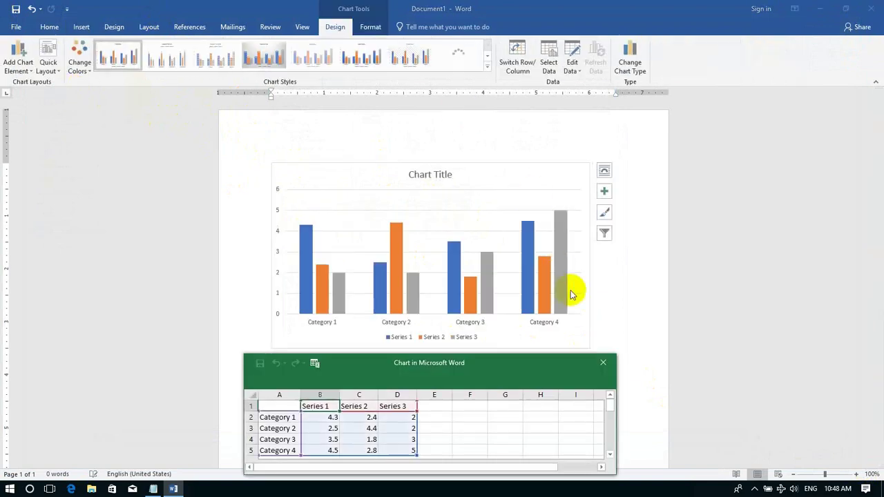
left_click(602, 363)
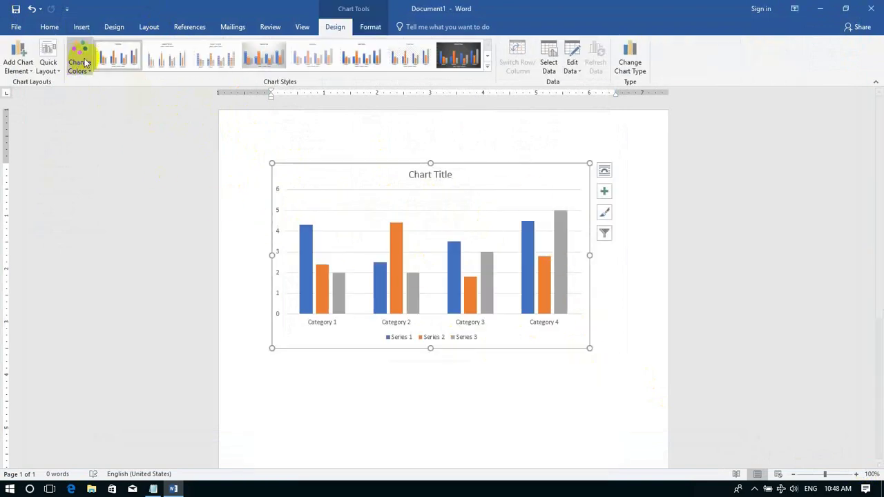
left_click(371, 27)
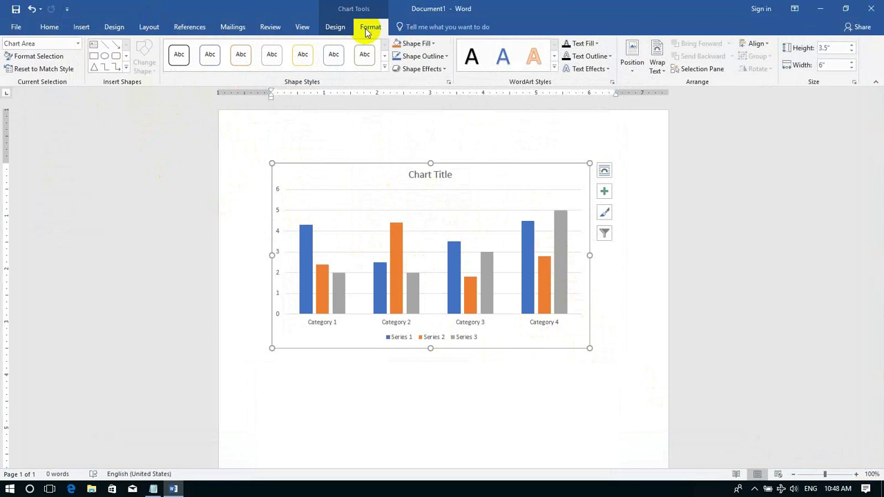
left_click(326, 32)
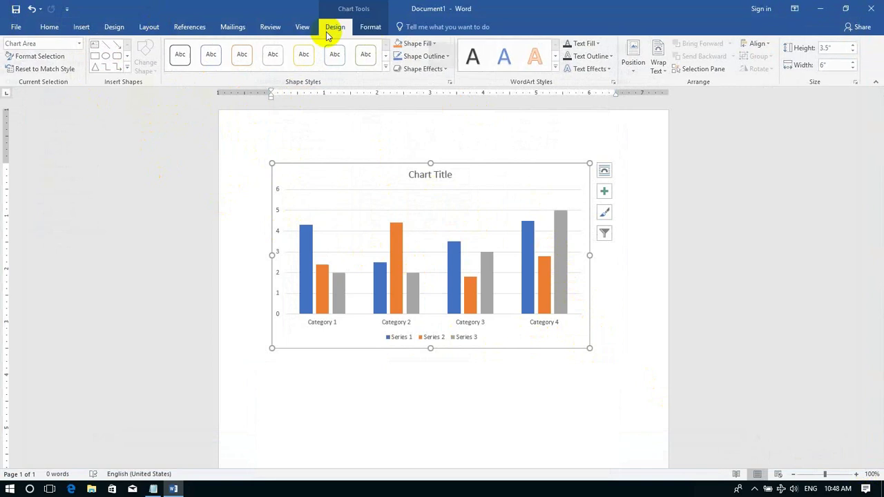
left_click(820, 9)
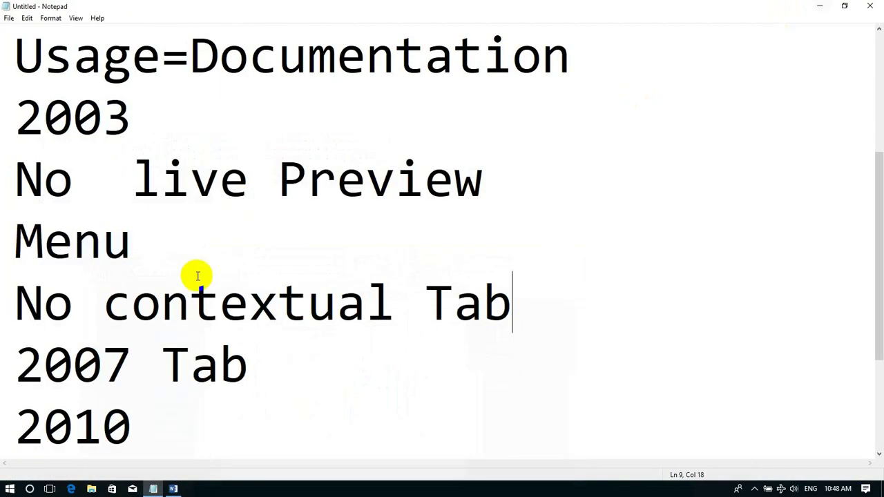
Type 'Extension=.doc' on a new line after 'No contextual Tab', above '2007 Tab'
key("Return")
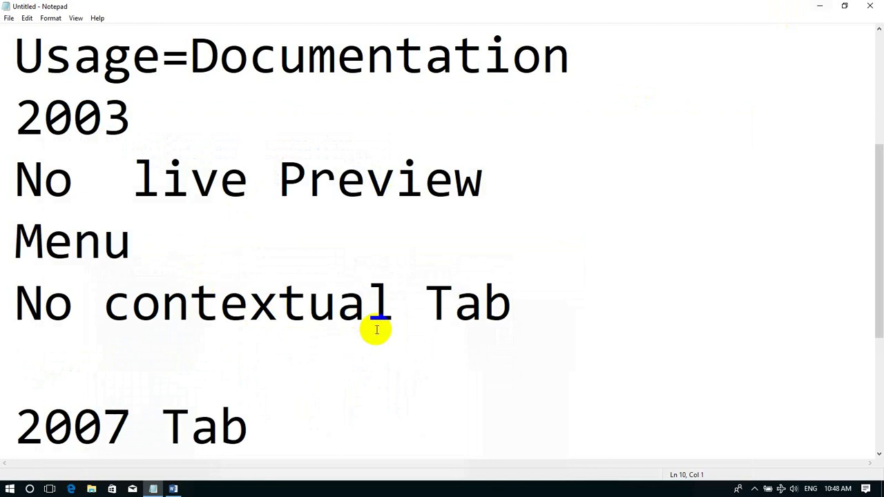
type("Ext")
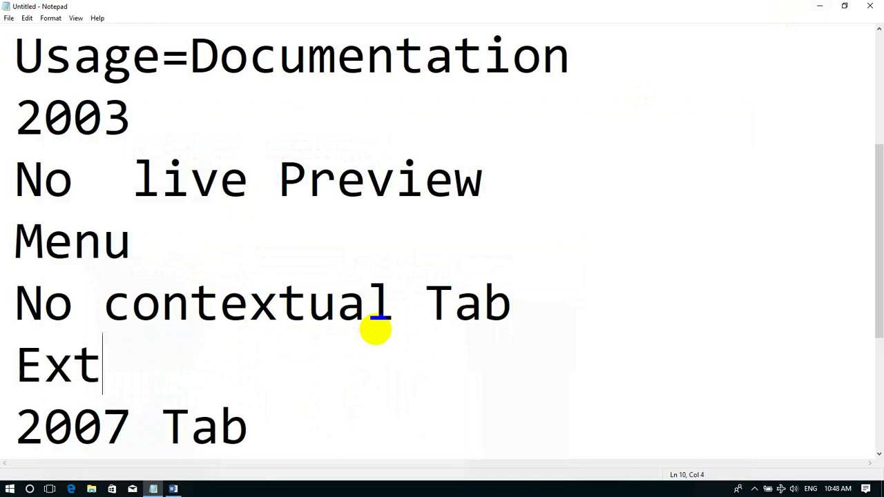
type("ension")
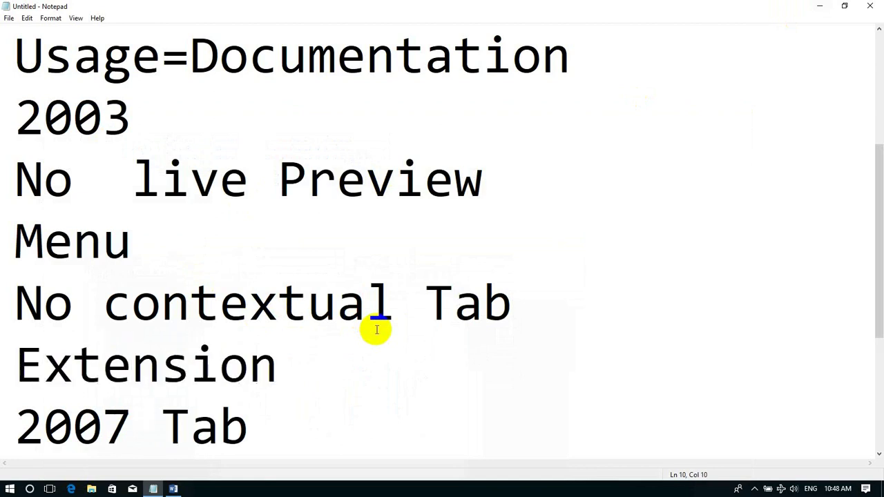
type("=")
type(".doc")
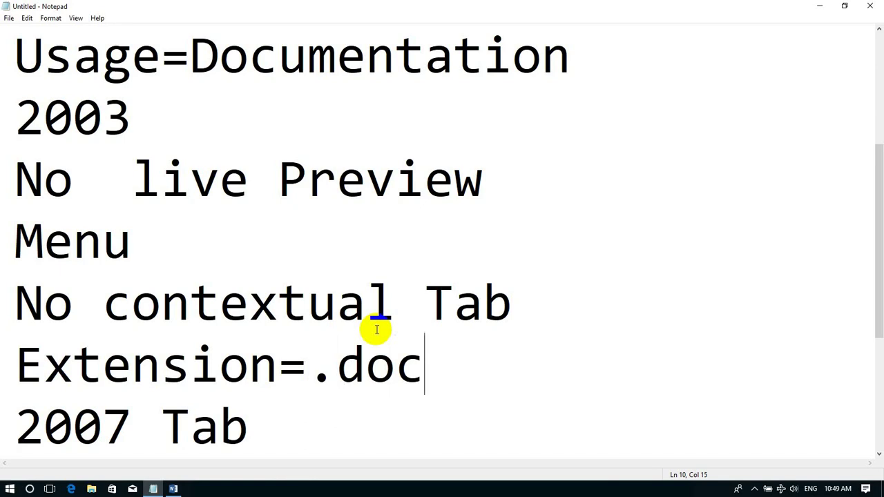
Append ',.docx' after '2007 Tab' so the line reads '2007 Tab,.docx'
left_click(286, 422)
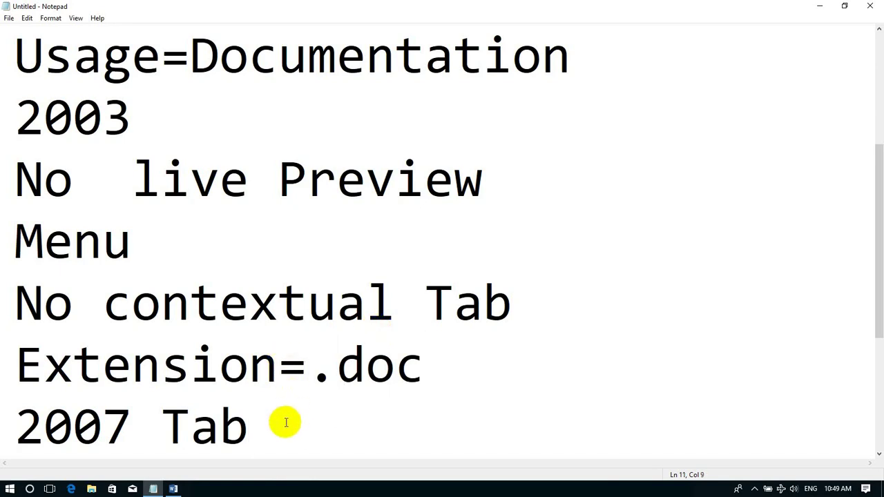
type(",d")
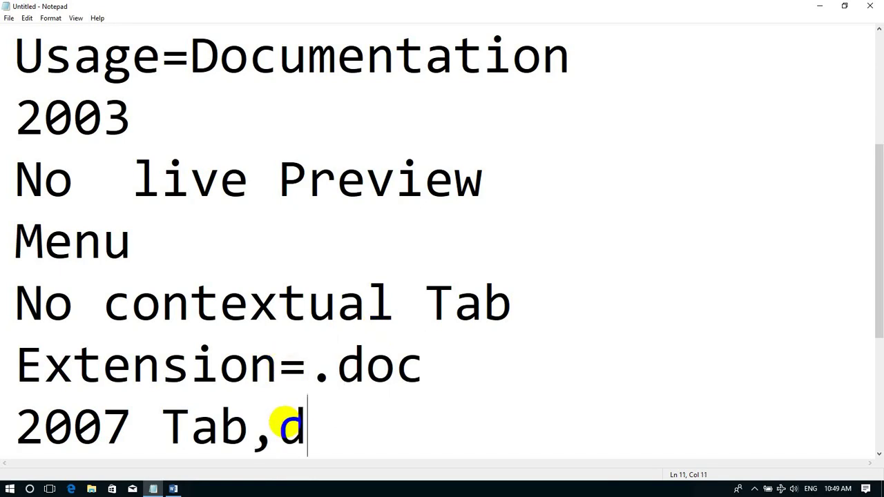
type("0")
key("BackSpace")
key("BackSpace")
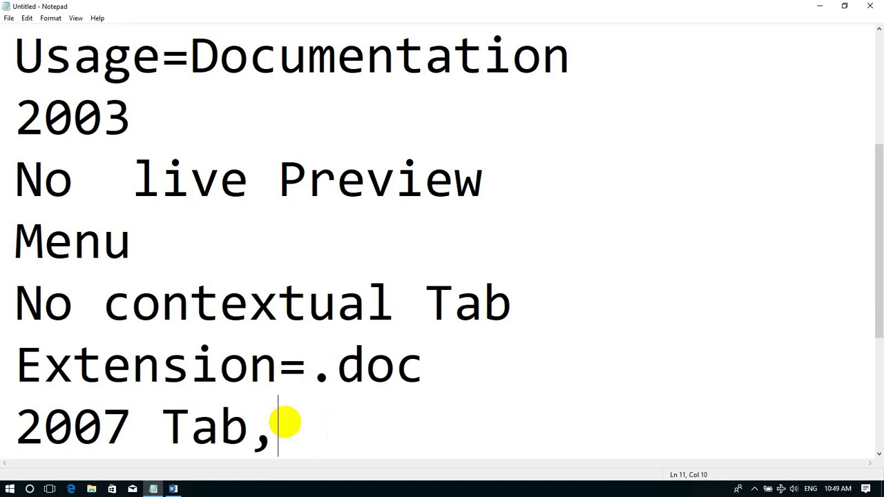
type(".docx")
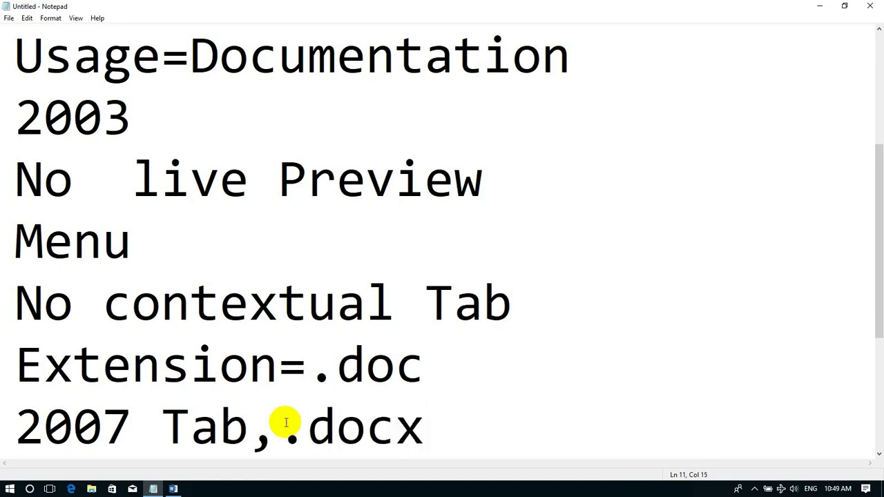
Select the x of '.docx', 'doc' on the Extension line and '2007 Tab' to compare them
left_click(414, 422)
left_click_drag(415, 422, 404, 424)
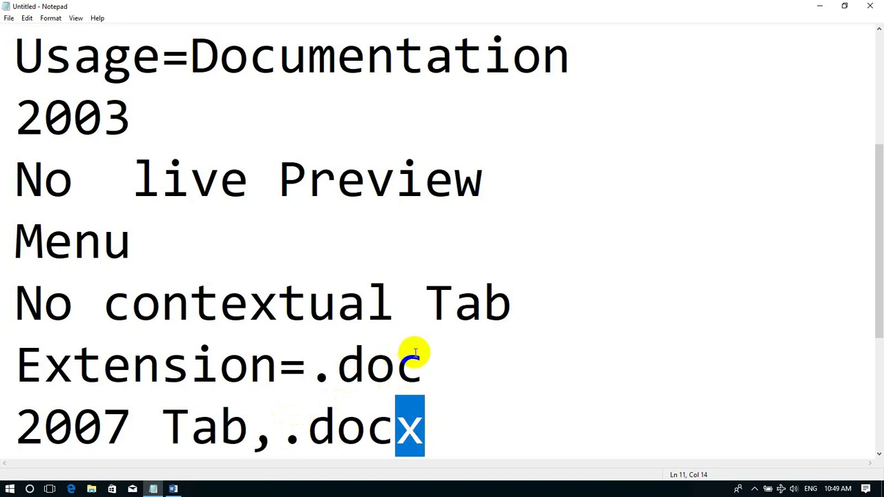
left_click_drag(420, 364, 322, 373)
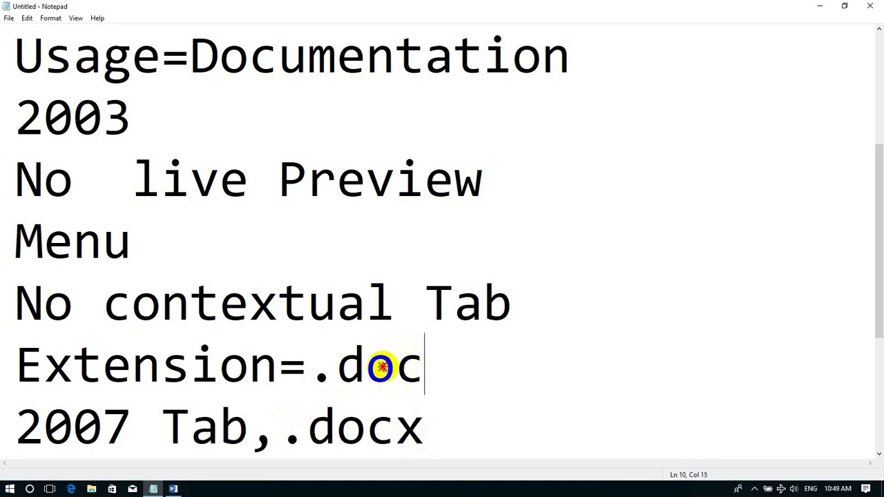
left_click(438, 429)
left_click_drag(438, 429, 290, 437)
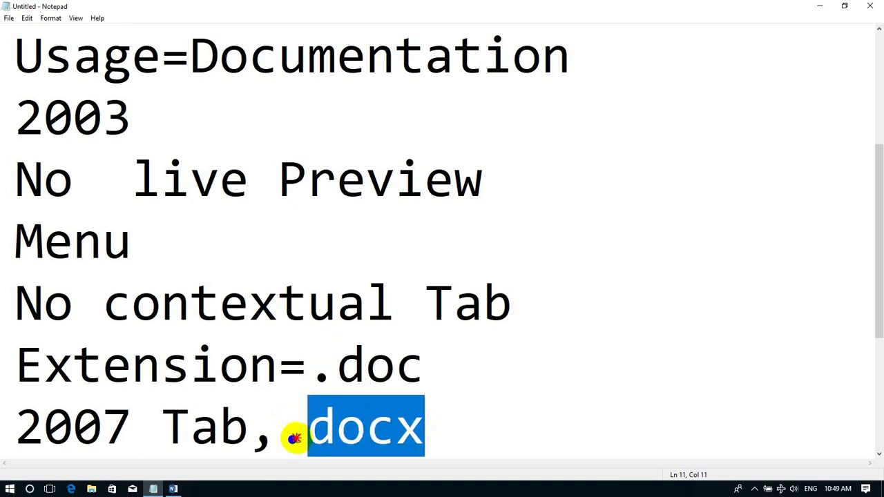
left_click(467, 371)
left_click_drag(467, 370, 241, 401)
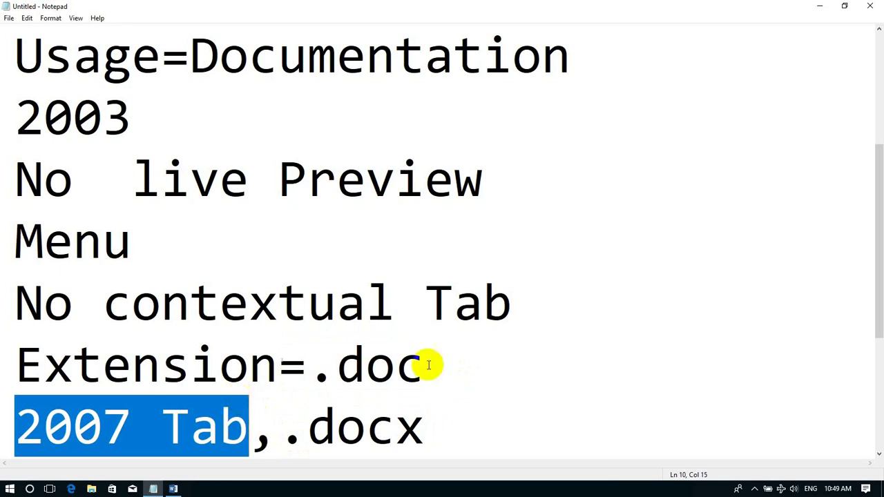
Select the 'Extension=.doc' line and the final x of '.docx', then scroll down to the following lines
mouse_move(426, 364)
left_mouse_down()
mouse_move(253, 365)
mouse_move(59, 349)
mouse_move(10, 360)
left_mouse_up()
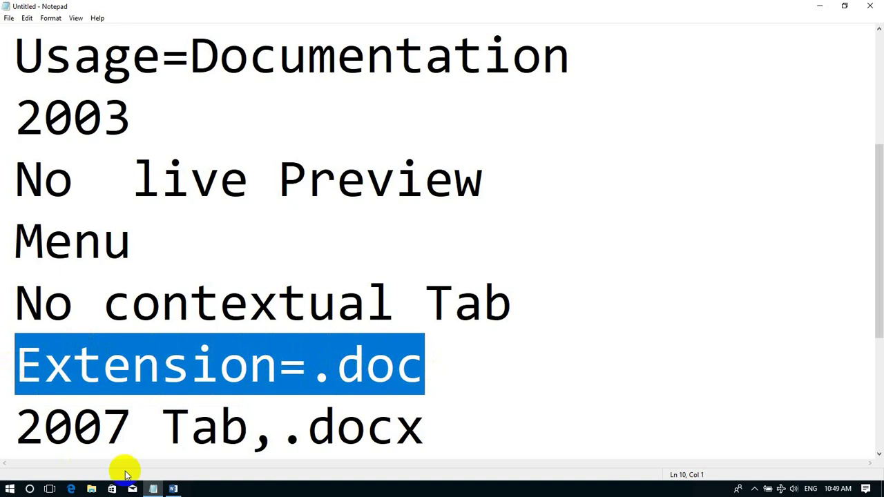
left_click(306, 430)
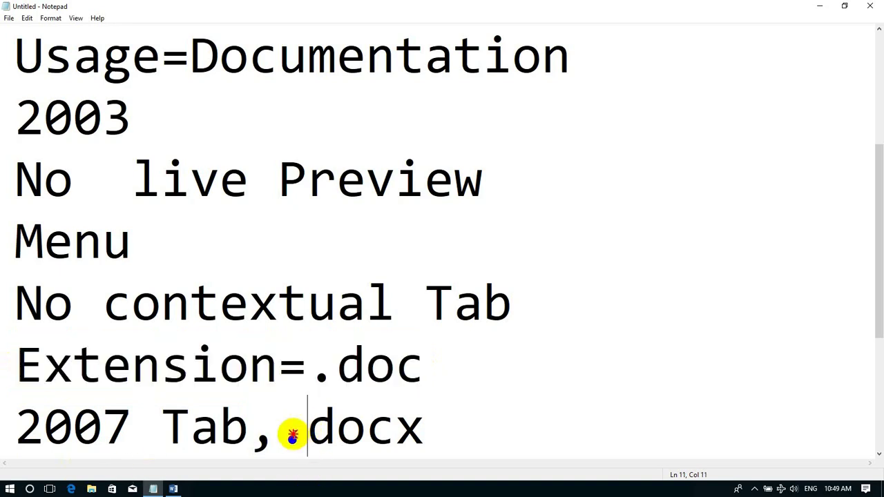
left_click_drag(421, 426, 306, 430)
left_click(398, 429)
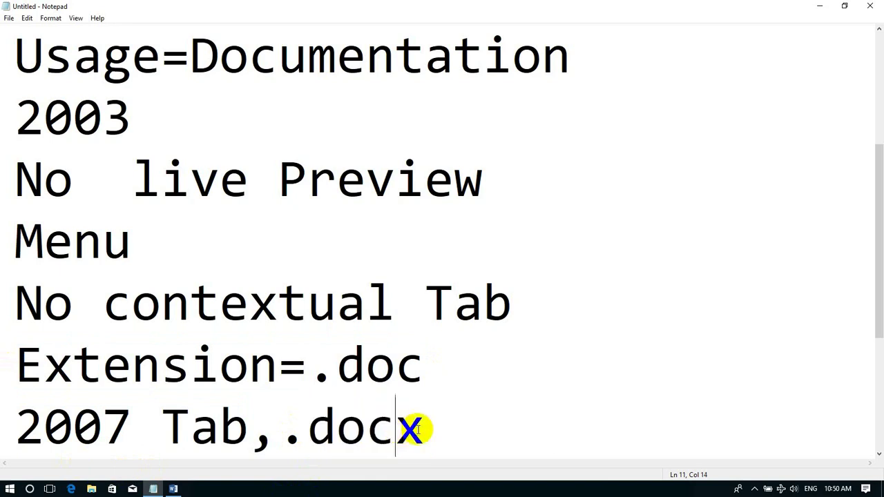
left_click_drag(424, 430, 402, 428)
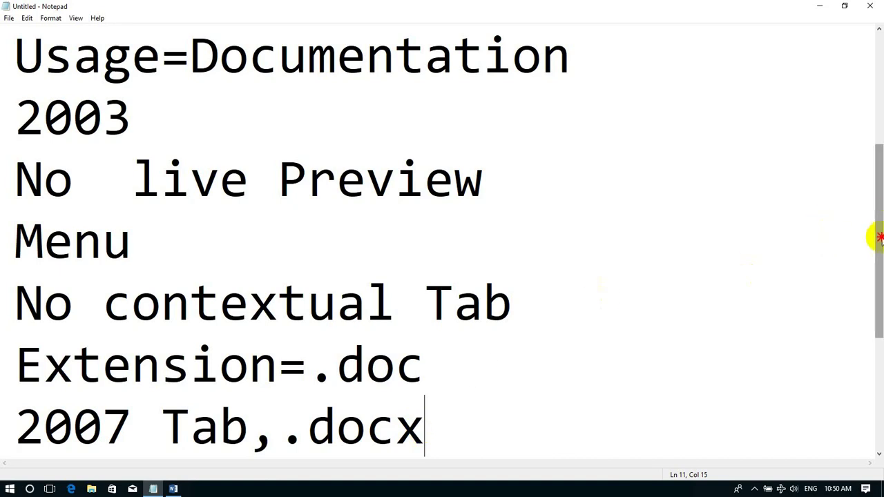
left_click_drag(876, 237, 876, 290)
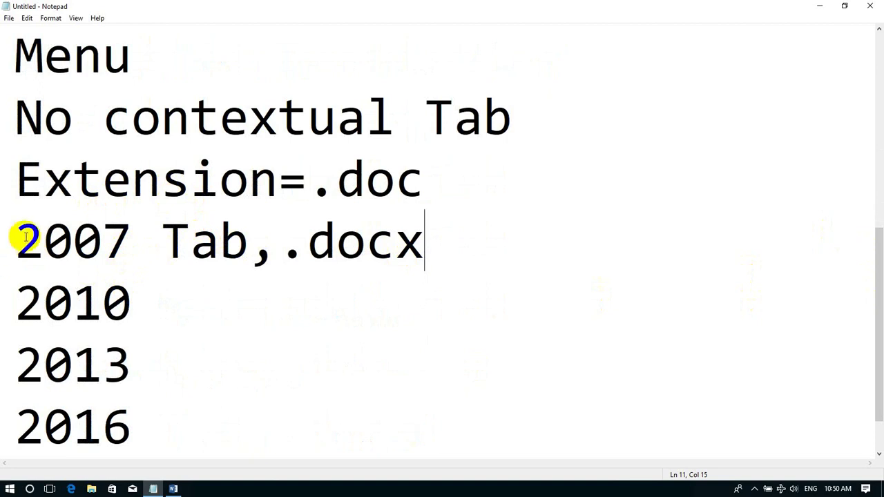
Bring Word's clustered column chart document to the front, check its File info page twice, and return to Home
left_click(174, 489)
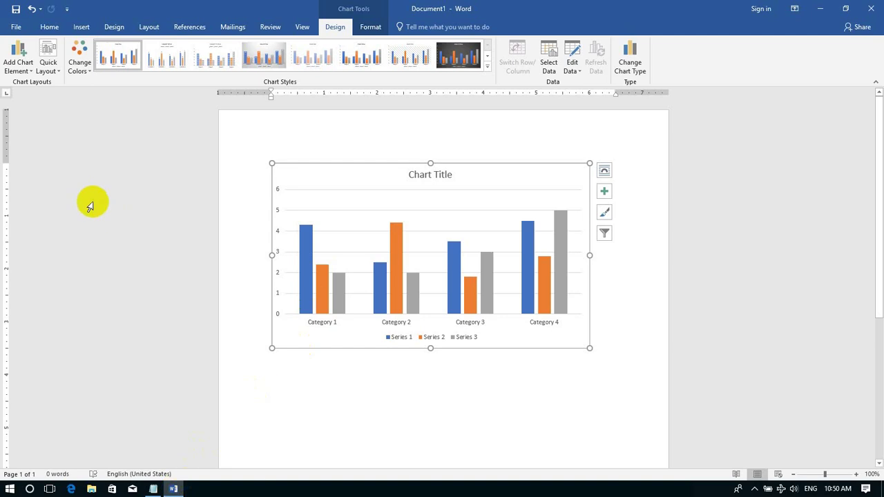
left_click(19, 29)
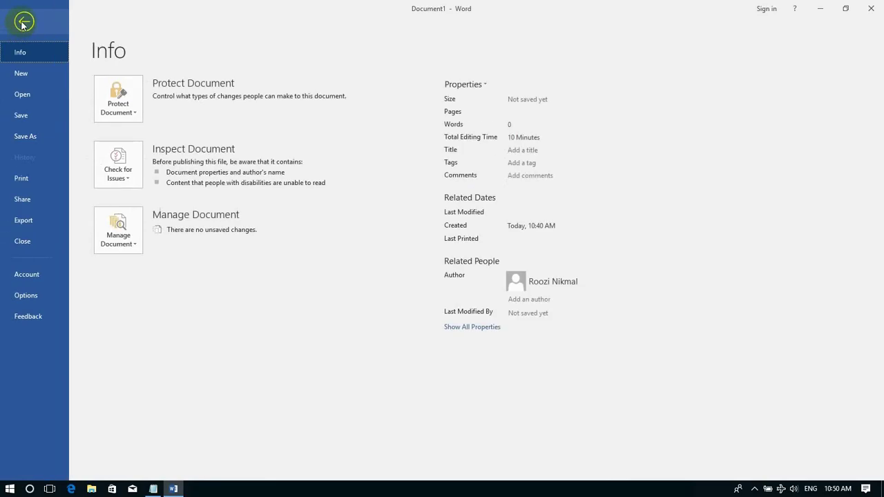
left_click(22, 21)
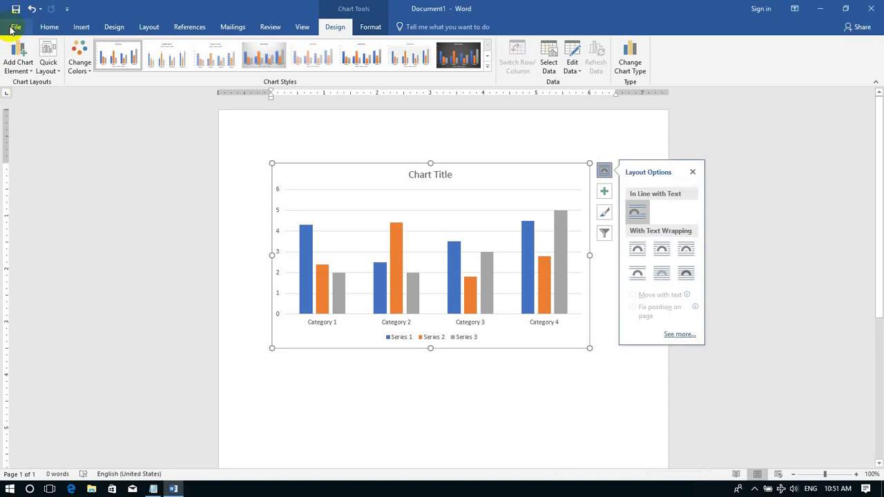
left_click(15, 27)
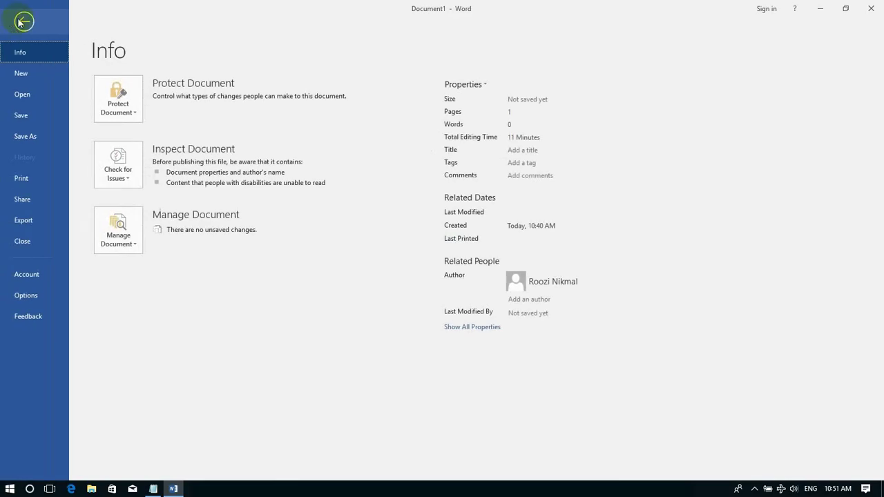
left_click(23, 21)
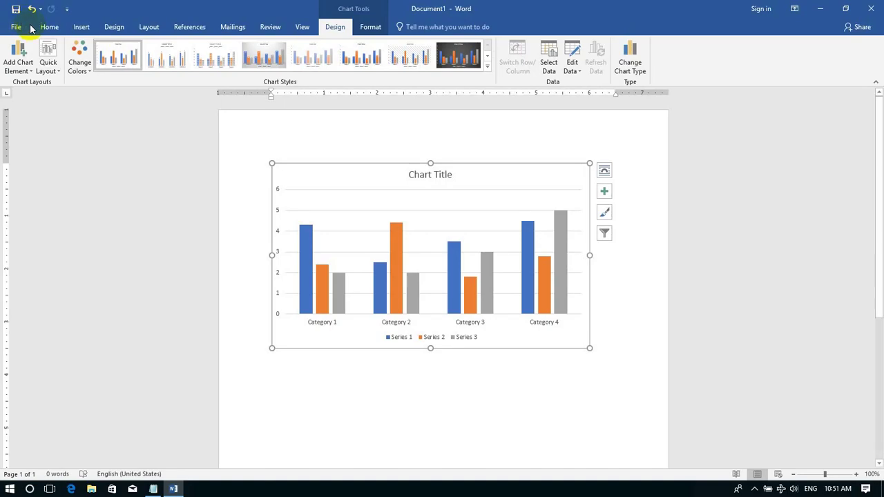
left_click(47, 29)
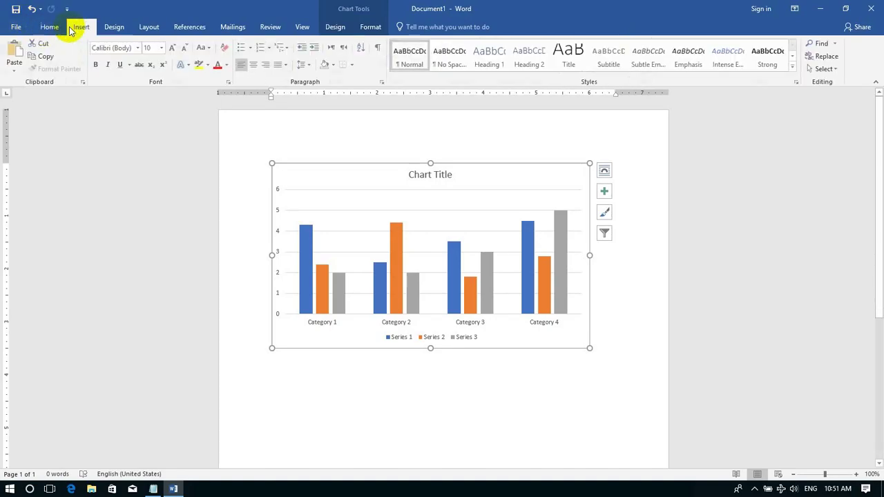
Look through the Insert and Design tabs and the File info page, then return to the chart document
left_click(77, 27)
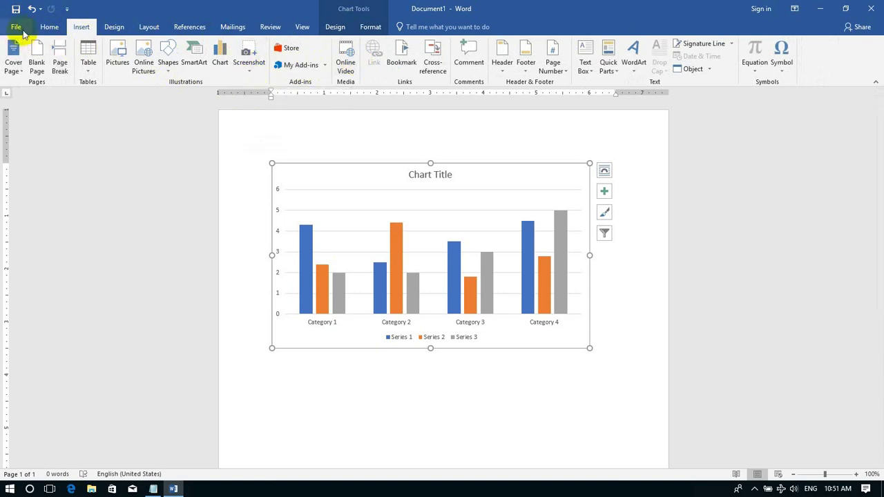
left_click(115, 27)
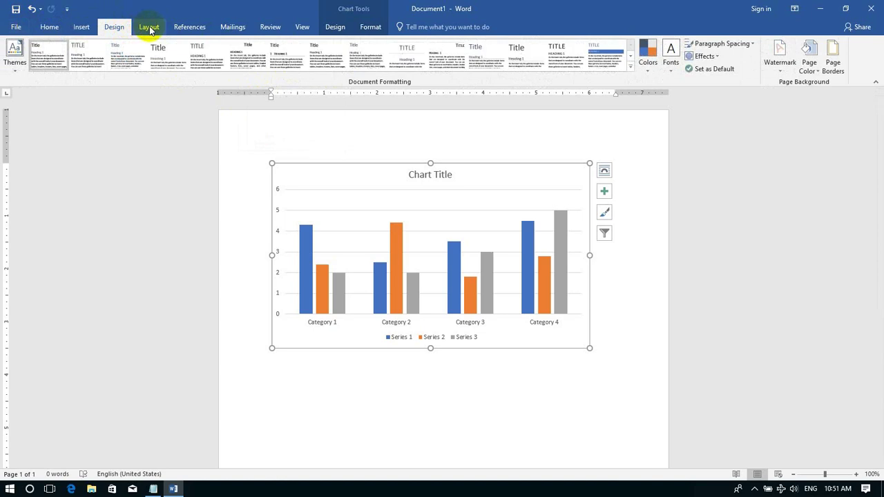
left_click(20, 32)
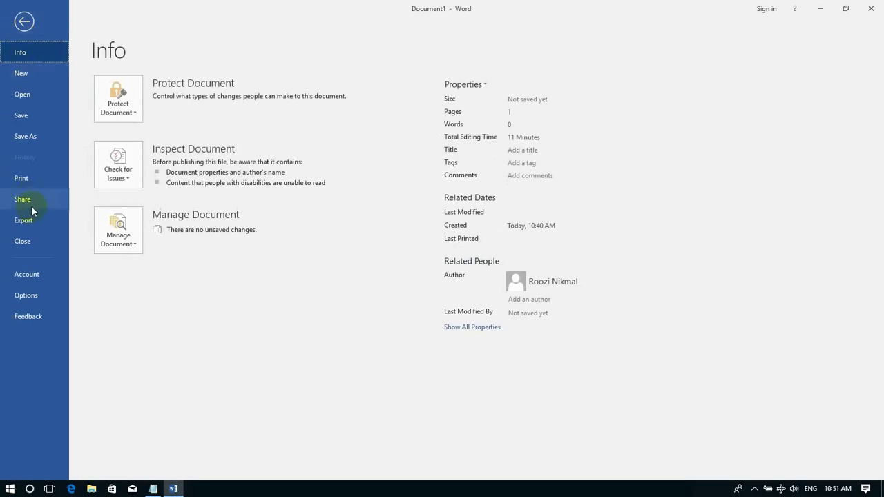
left_click(38, 21)
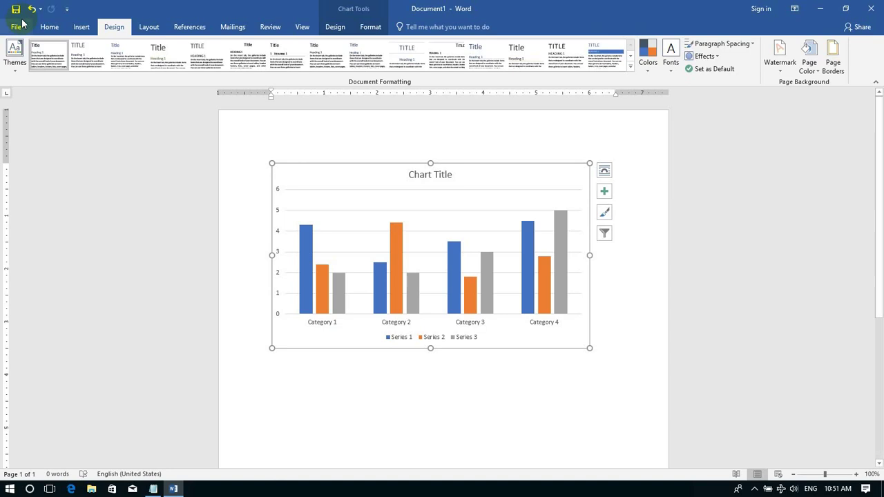
Preview the Home Text Effects choices and the Insert Screenshot options, leaving the Insert tab showing
left_click(50, 26)
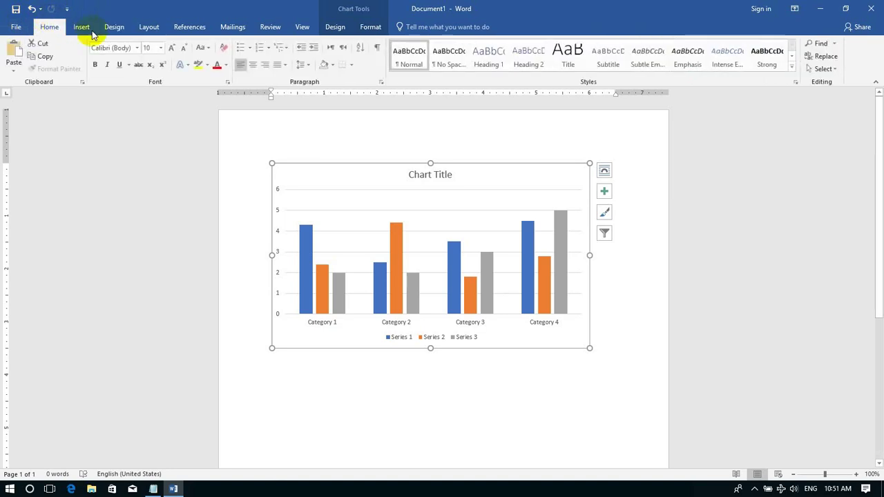
left_click(181, 65)
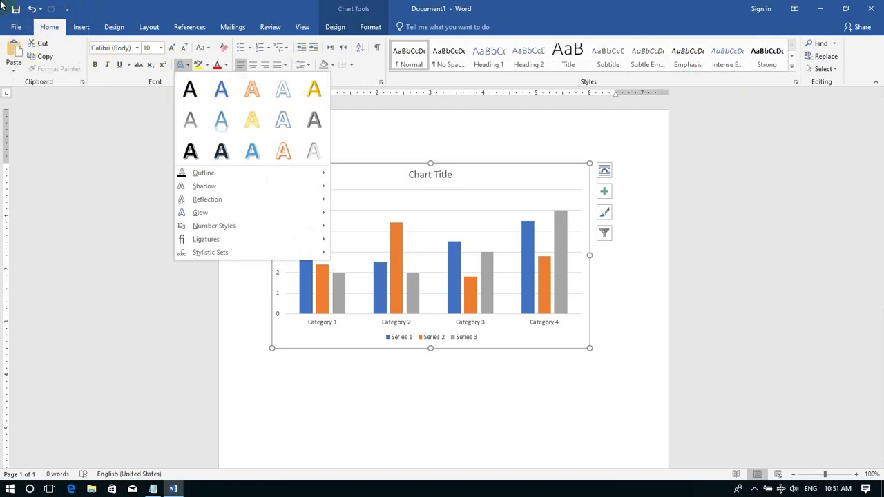
left_click(84, 27)
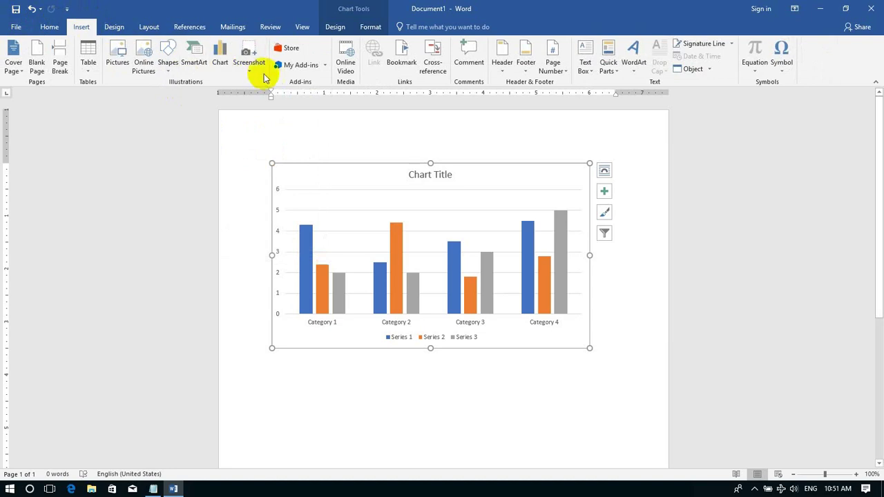
left_click(254, 69)
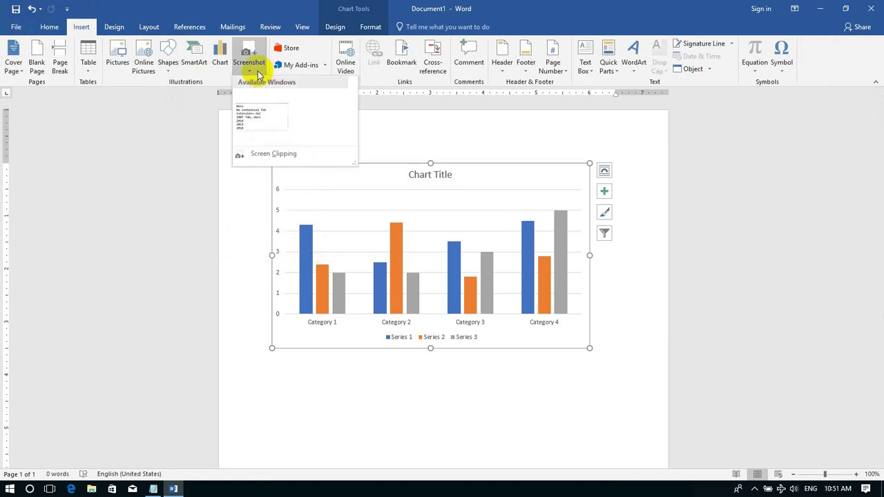
left_click(298, 28)
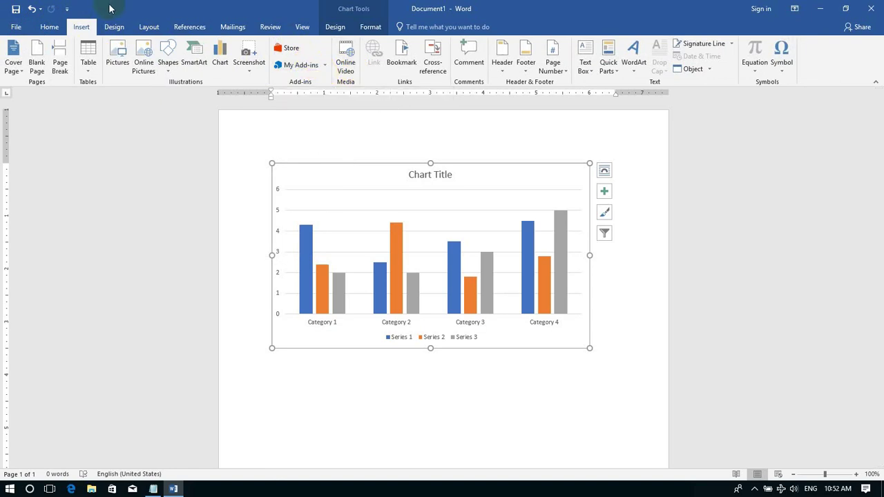
View the Share options in File Backstage for the unsaved Document1, then return to the chart
left_click(17, 26)
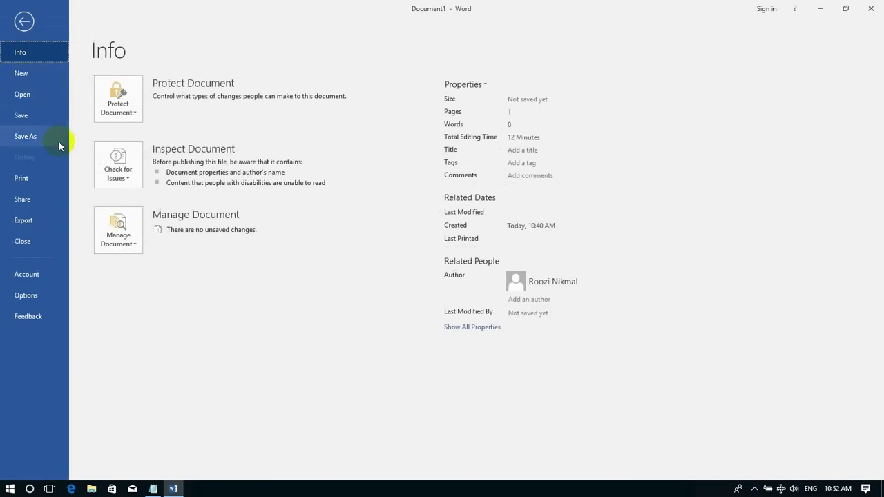
left_click(41, 198)
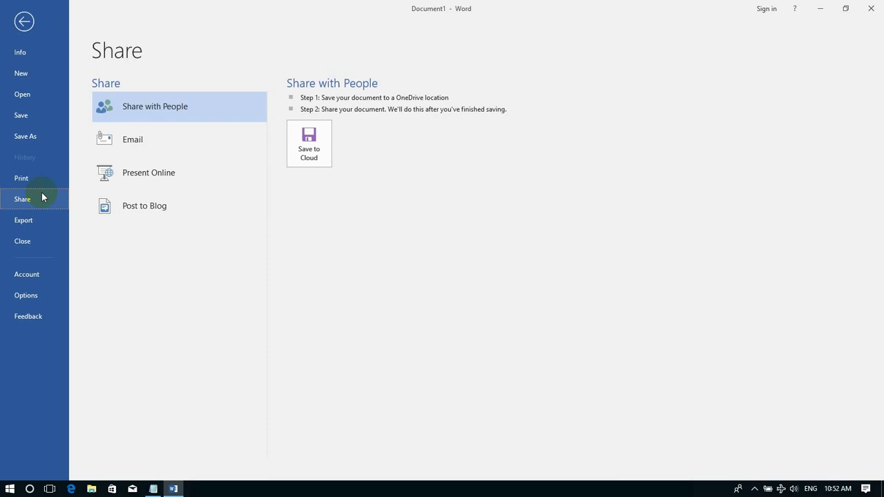
left_click(24, 21)
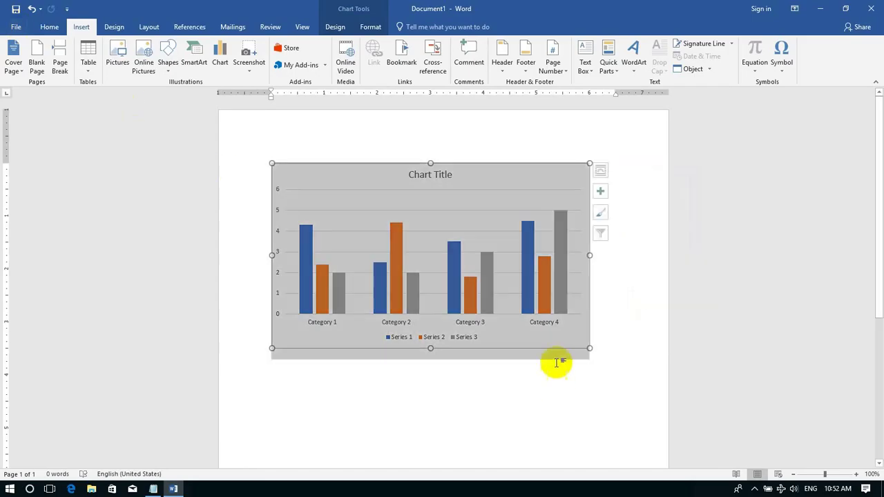
Select the sample clustered column chart and delete it, leaving a blank page at 0 words
left_click_drag(558, 362, 588, 260)
left_click(593, 279)
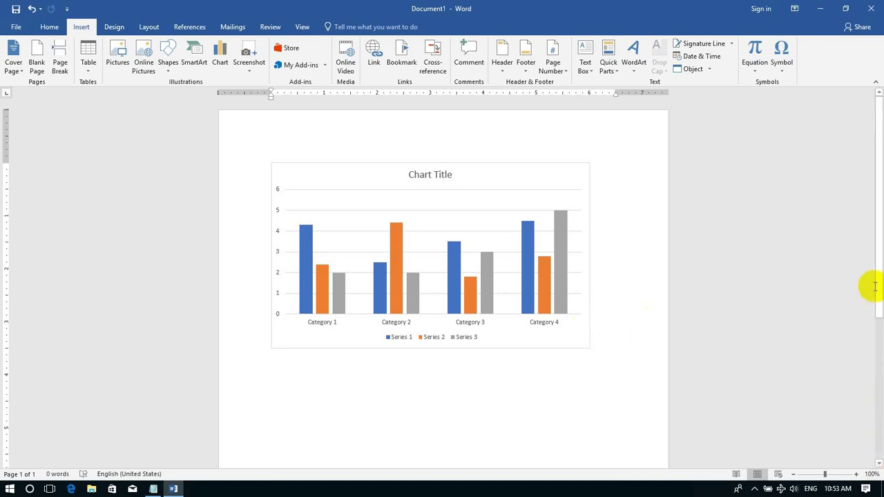
left_click(878, 287)
mouse_move(877, 286)
left_mouse_down()
mouse_move(875, 335)
mouse_move(845, 274)
left_mouse_up()
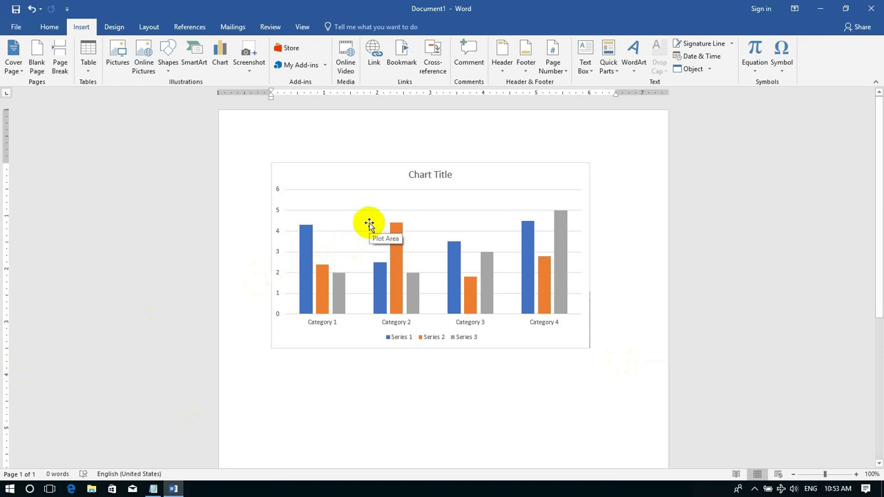
left_click(358, 179)
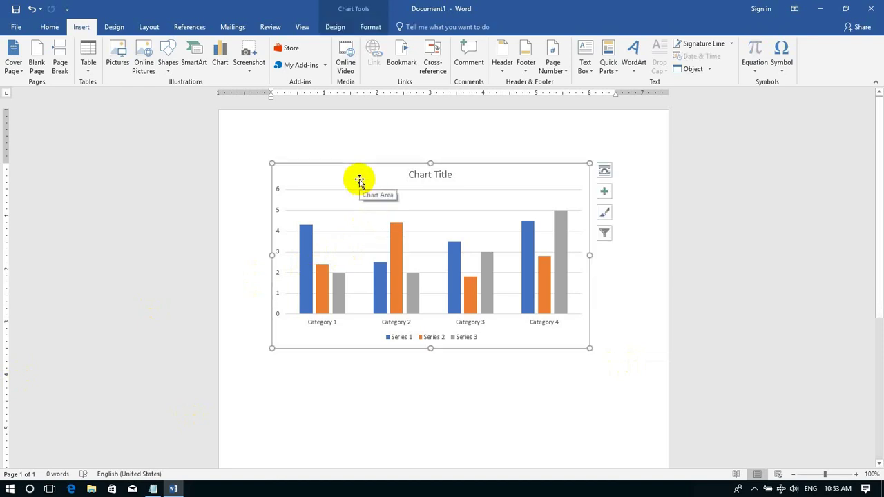
key("Delete")
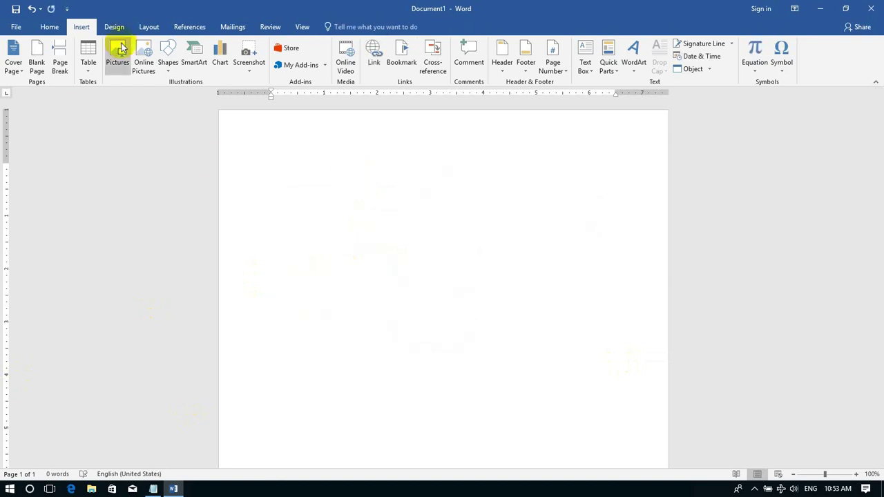
Draw a rounded rectangle about 2.08 by 2 inches on the blank page
left_click(168, 67)
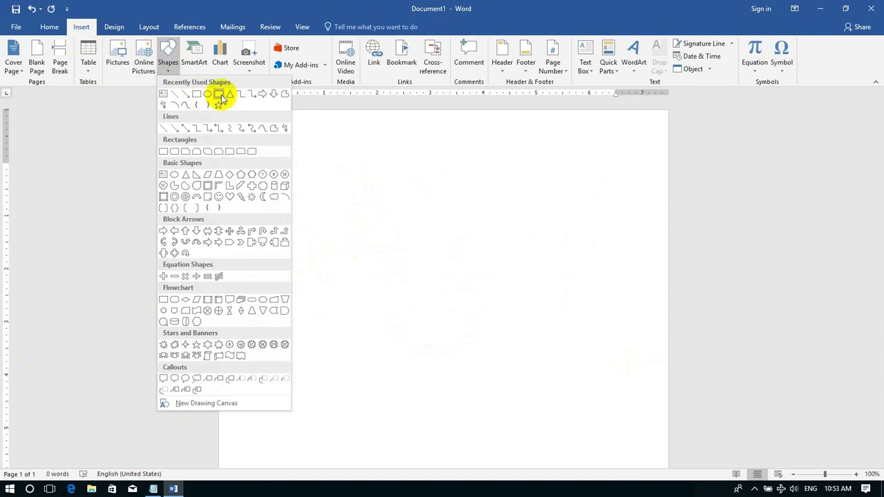
left_click(220, 96)
left_click_drag(316, 164, 421, 272)
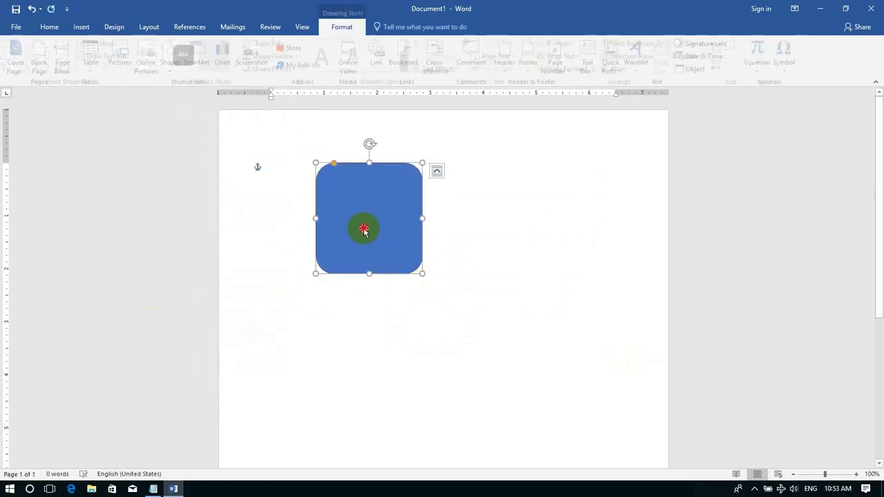
mouse_move(365, 231)
left_mouse_down()
mouse_move(530, 227)
mouse_move(524, 257)
left_mouse_up()
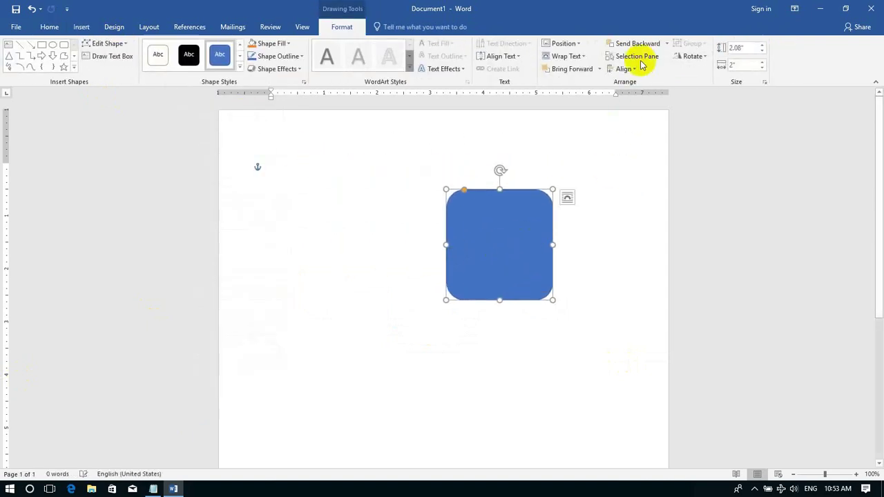
Turn on Use Alignment Guides and snap the rounded square to the top-left margin guides
left_click(633, 70)
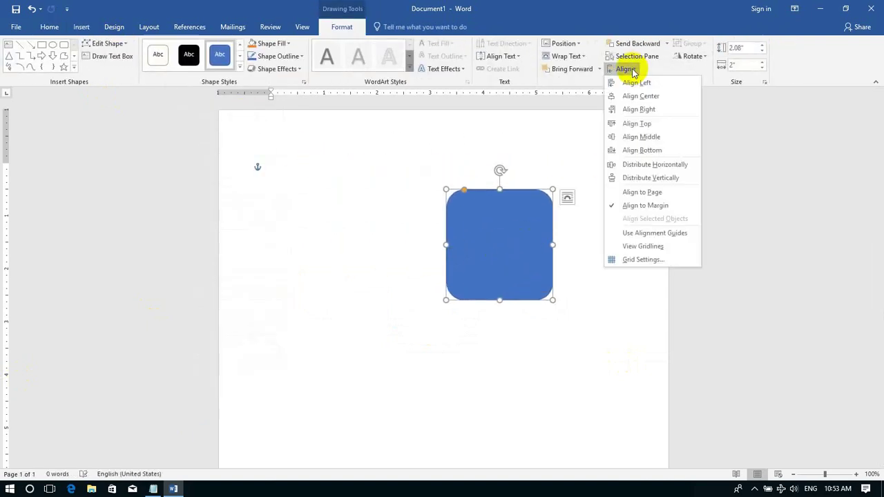
left_click(657, 235)
left_click_drag(509, 247, 578, 241)
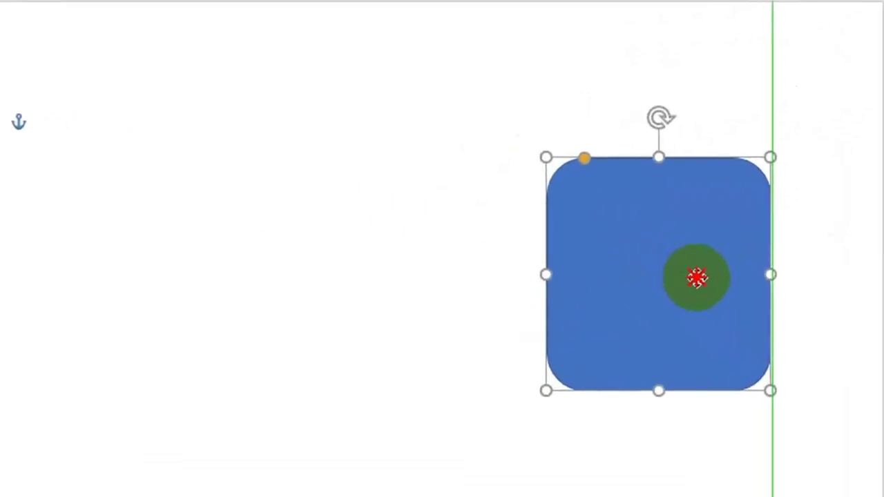
left_click_drag(691, 278, 425, 297)
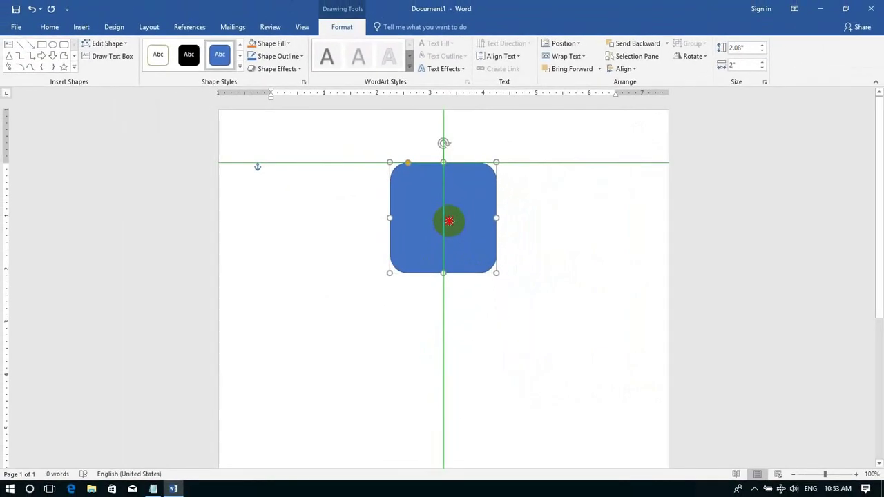
mouse_move(424, 297)
left_mouse_down()
mouse_move(379, 226)
mouse_move(329, 232)
left_mouse_up()
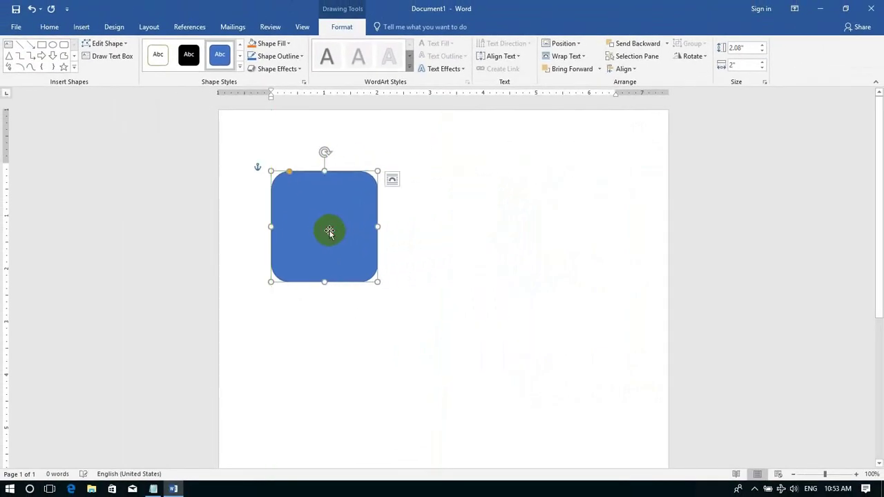
left_click(292, 241)
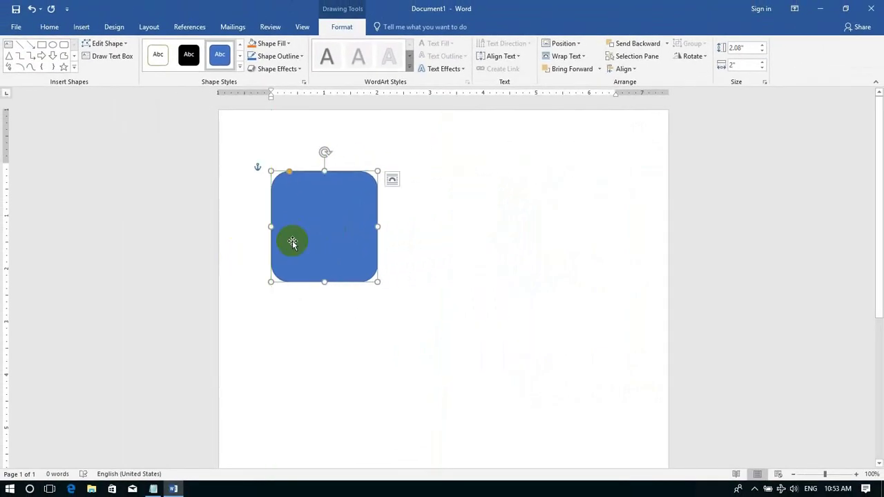
left_click(469, 206)
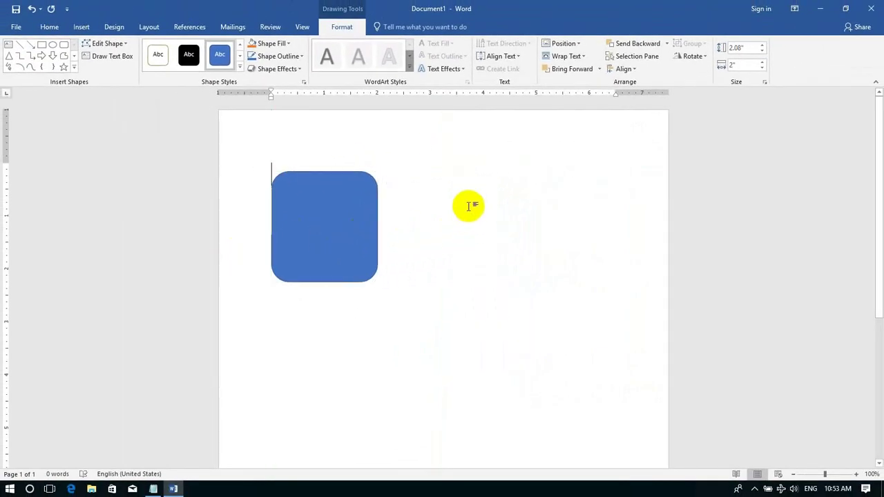
Check the View tab's views, then select and delete the rounded square, leaving 0 words
left_click(302, 31)
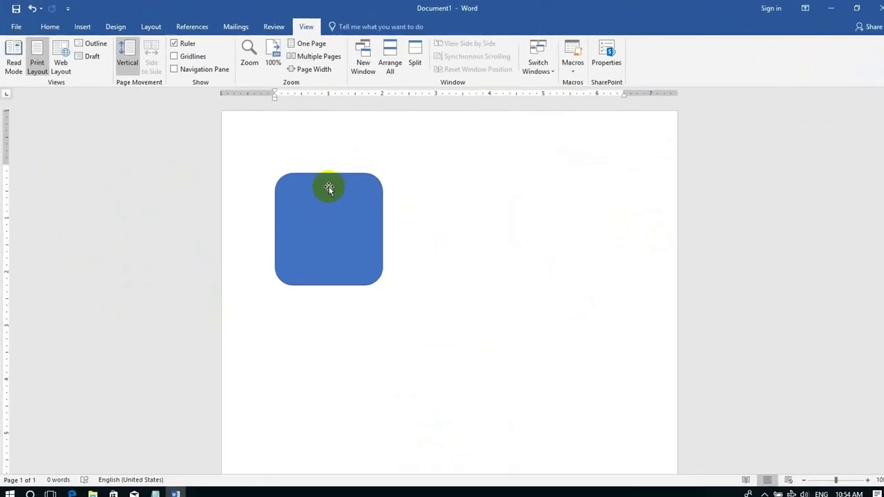
left_click(328, 188)
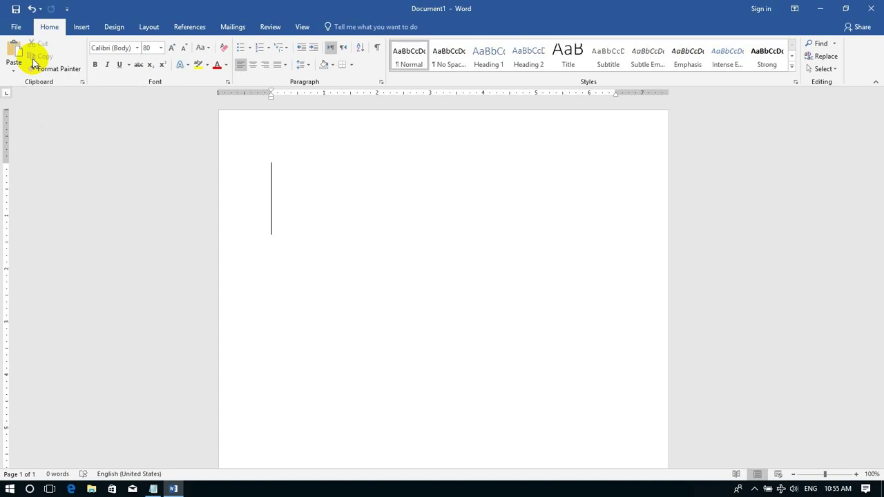
double_click(296, 6)
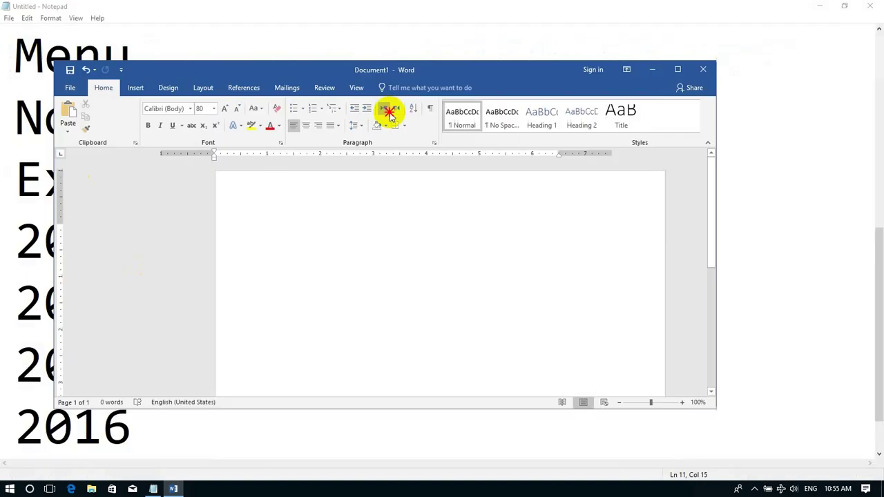
left_click(820, 7)
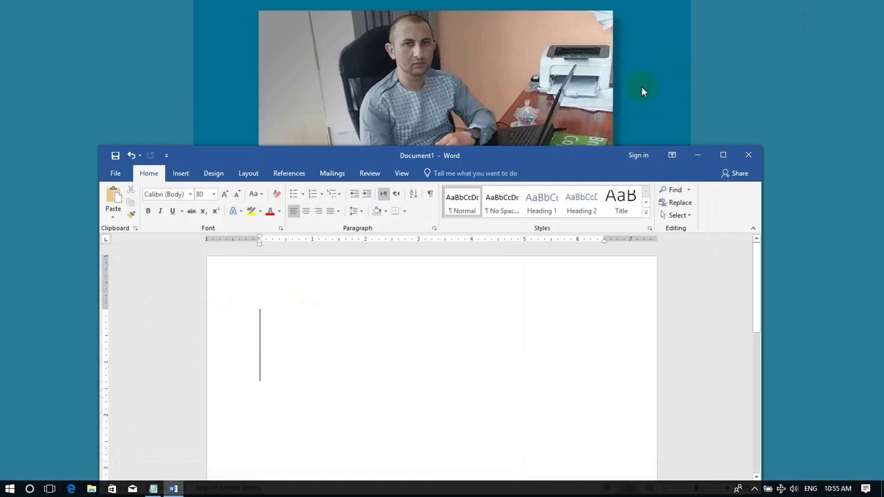
left_click_drag(579, 155, 549, 4)
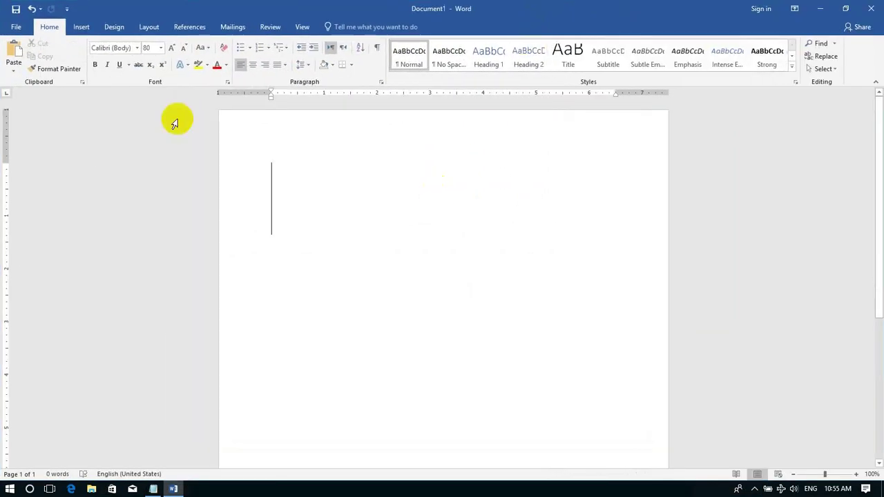
left_click(16, 26)
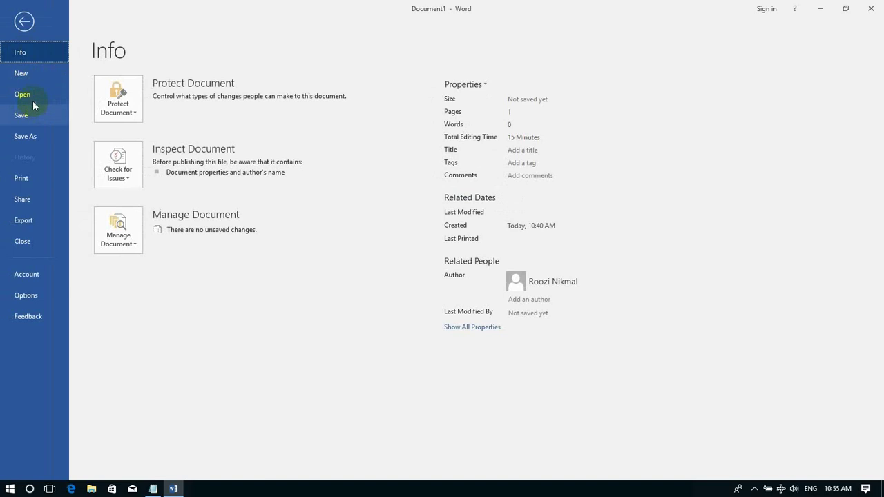
left_click(32, 101)
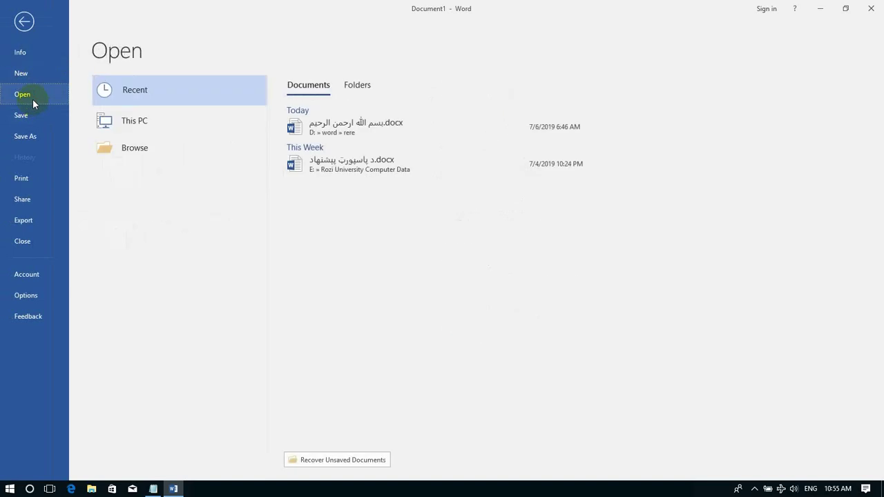
left_click(19, 23)
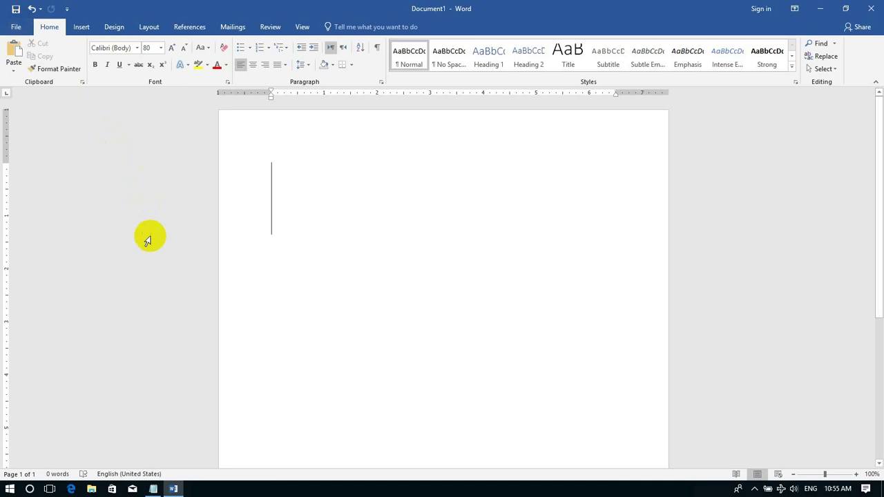
left_click(83, 27)
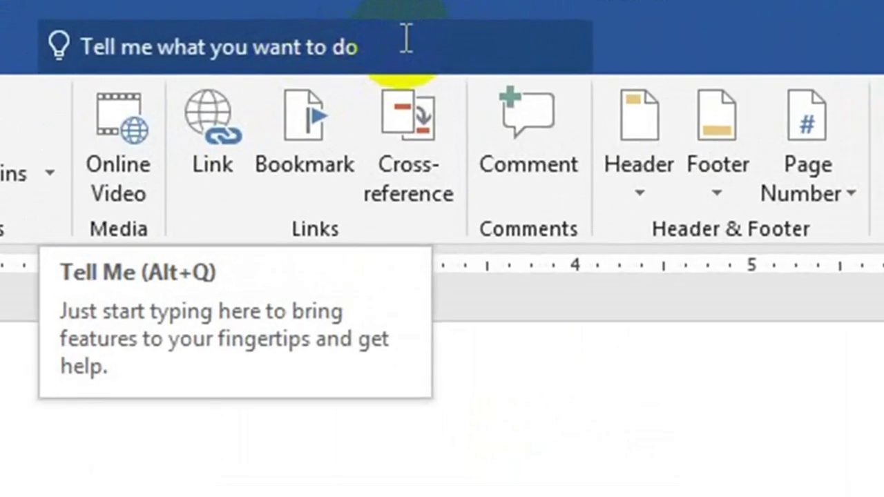
left_click(432, 27)
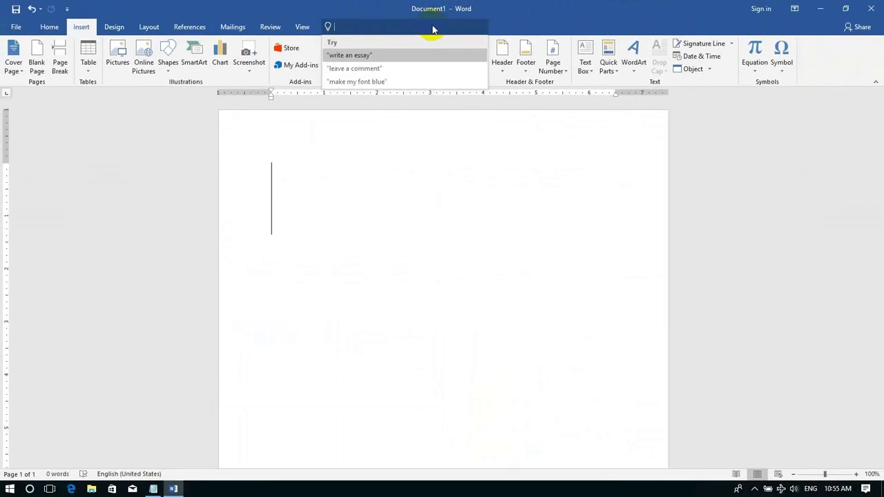
left_click(36, 29)
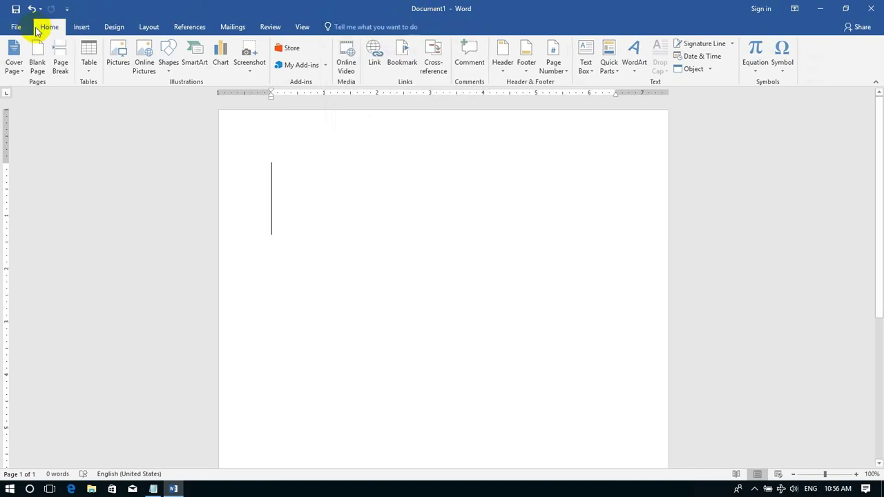
left_click(38, 28)
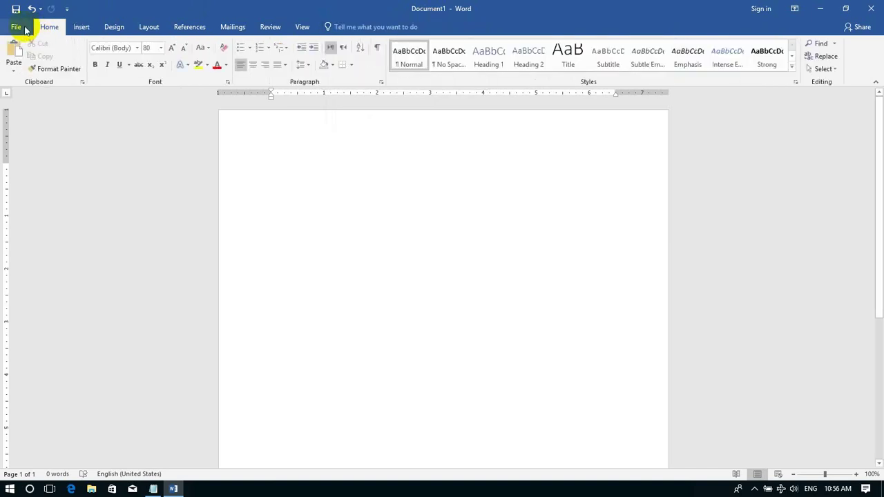
Review the Update Options list on the File > Account page, then return to Document1
left_click(15, 26)
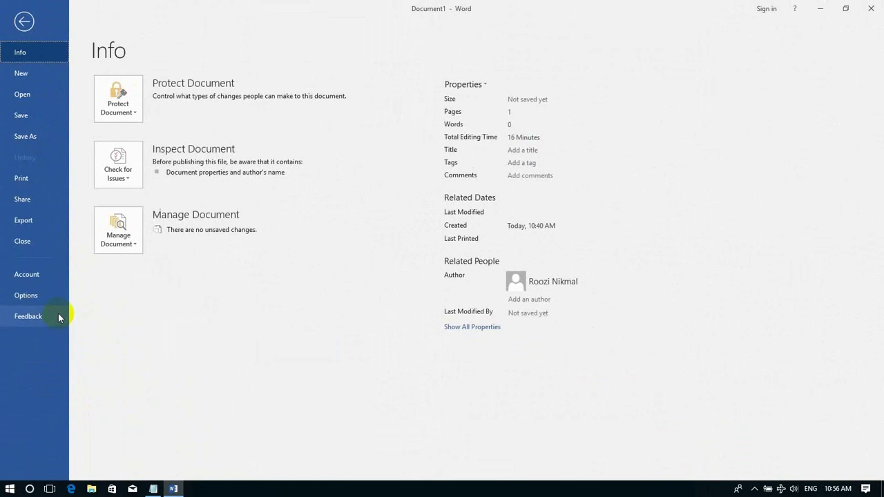
left_click(56, 275)
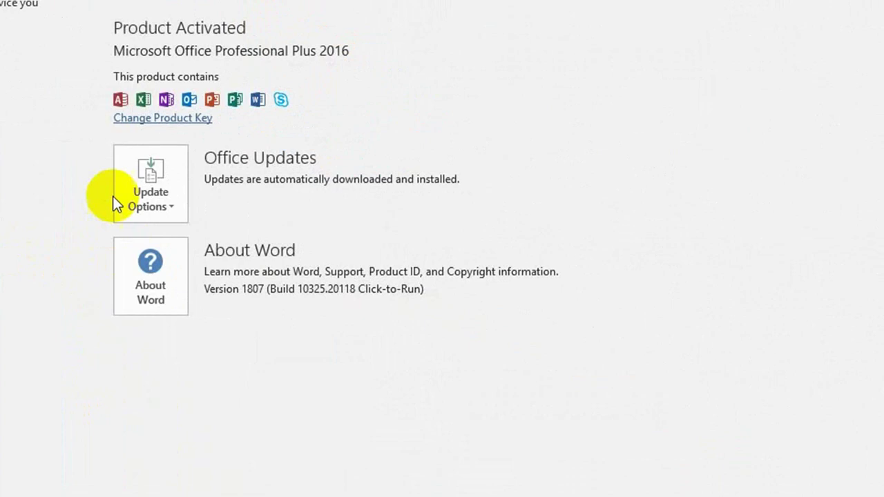
left_click(131, 173)
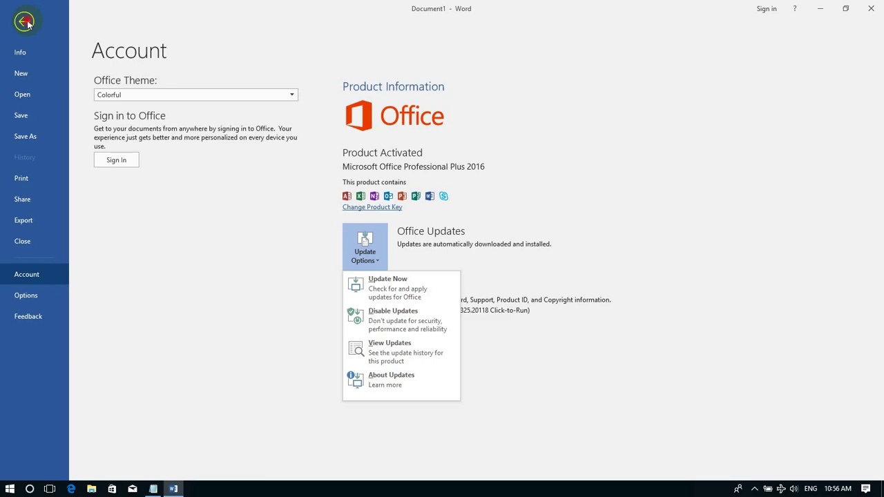
left_click(25, 22)
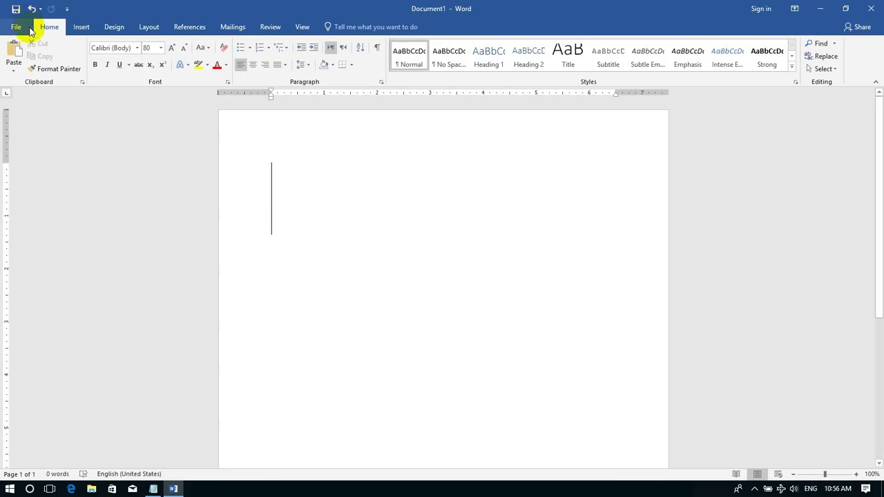
Close Word from its taskbar icon, discarding Document1, and bring the Notepad version notes forward
left_click(81, 28)
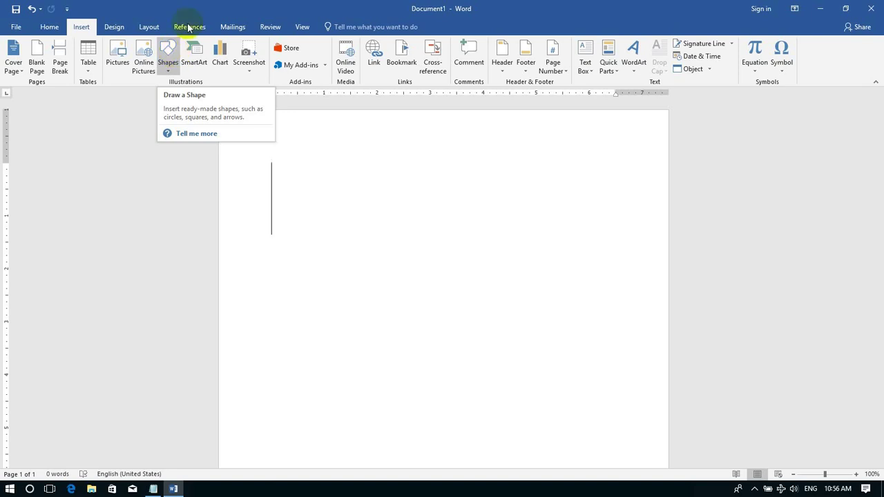
left_click(817, 8)
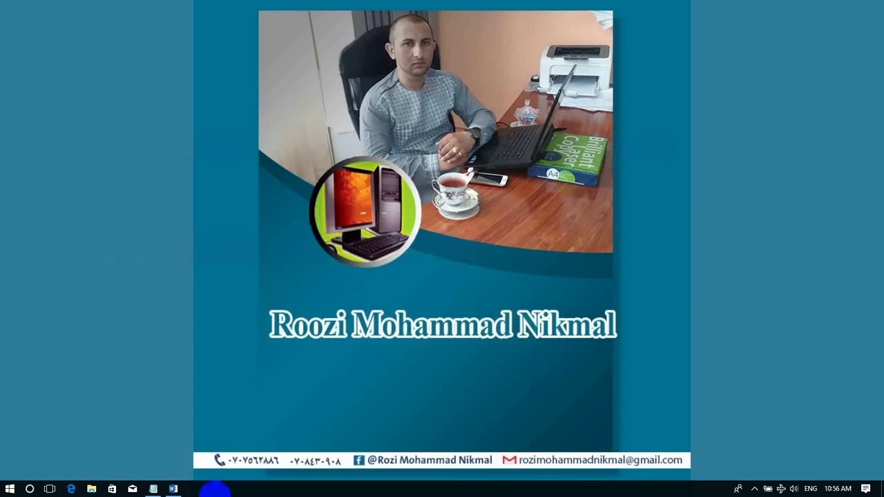
right_click(174, 489)
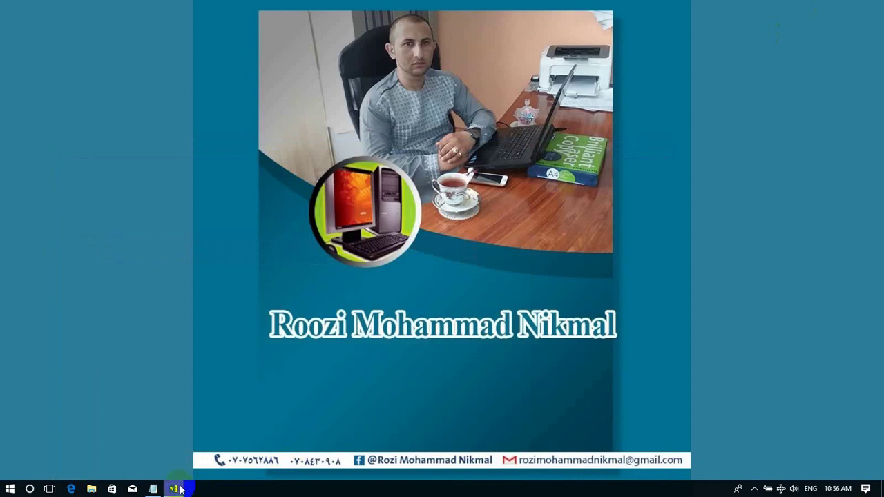
left_click(176, 478)
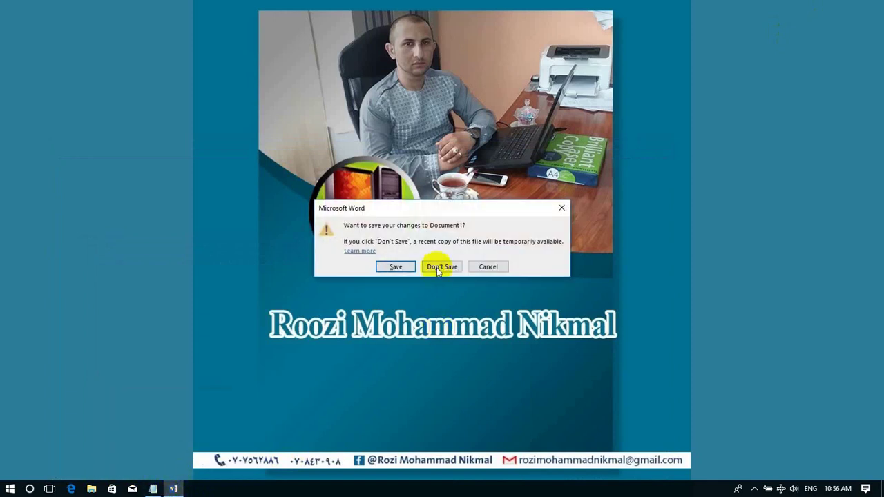
left_click(434, 268)
left_click(155, 489)
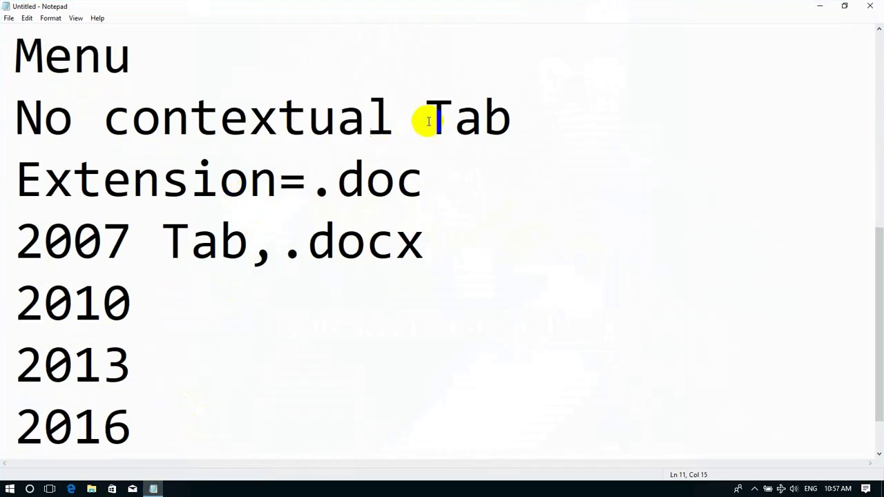
Scroll the Notepad version notes back to the top and minimize Notepad
scroll(422, 154, "up", 2)
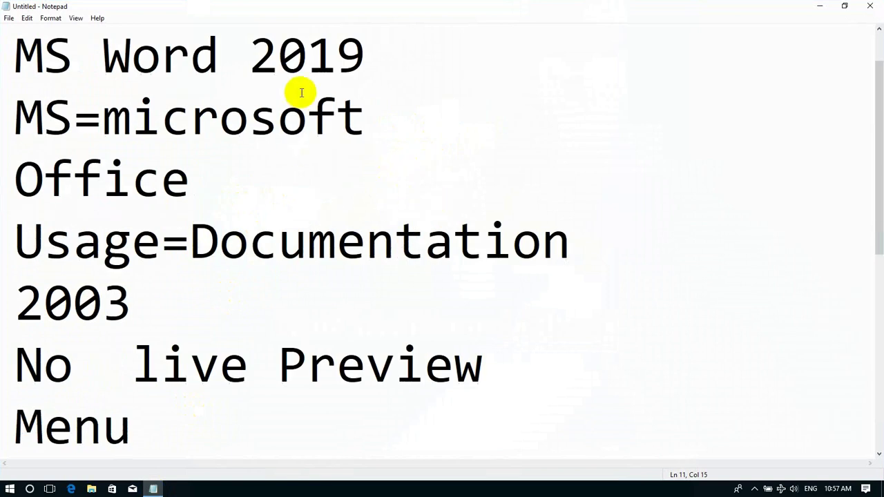
left_click_drag(297, 111, 310, 102)
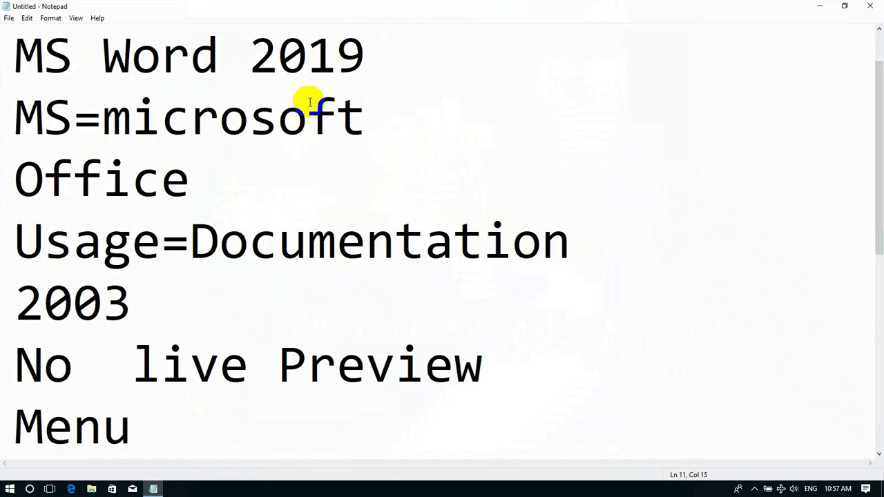
left_click(822, 8)
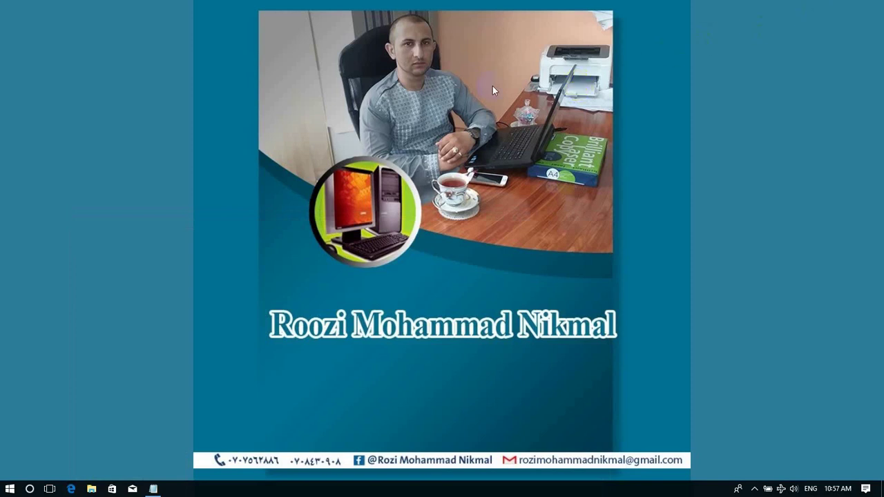
Create New Microsoft Word Document.docx on the desktop and turn Show desktop icons back on
right_click(466, 84)
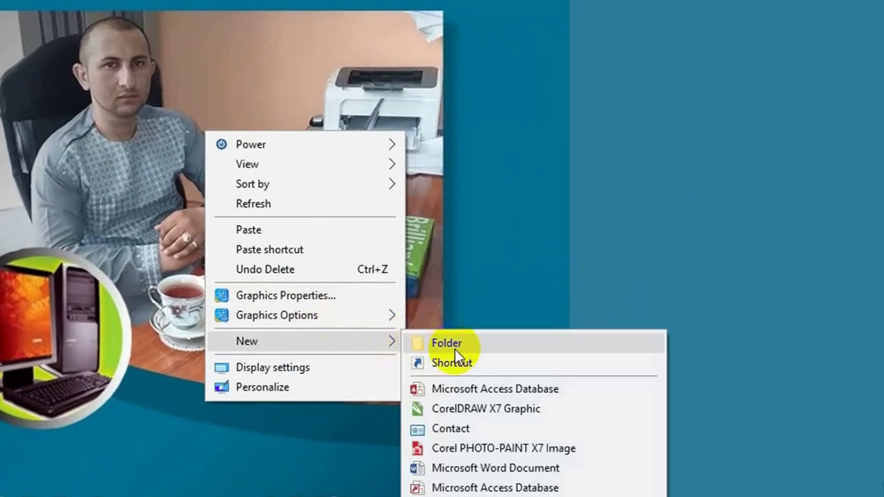
mouse_move(492, 214)
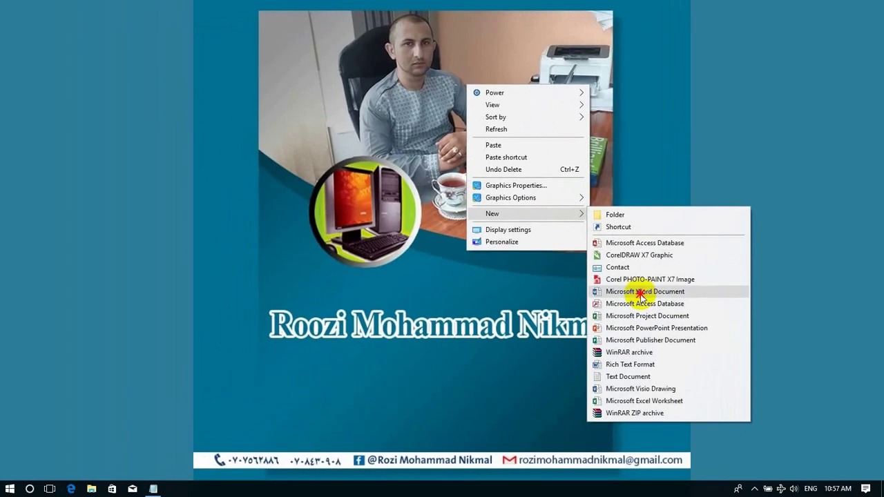
left_click(600, 288)
right_click(569, 194)
mouse_move(596, 214)
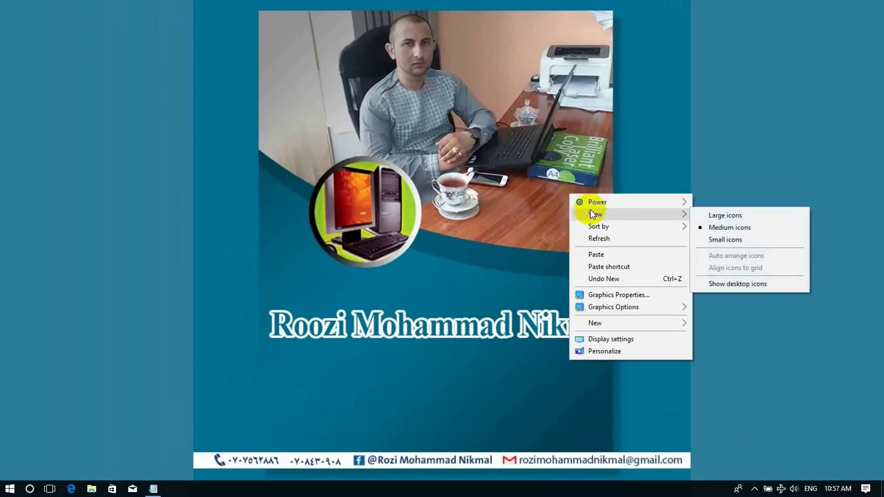
left_click(737, 286)
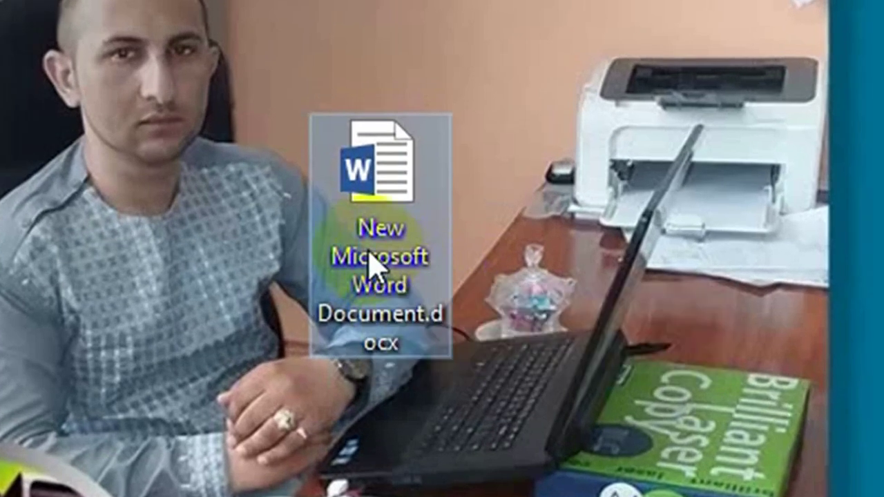
right_click(371, 253)
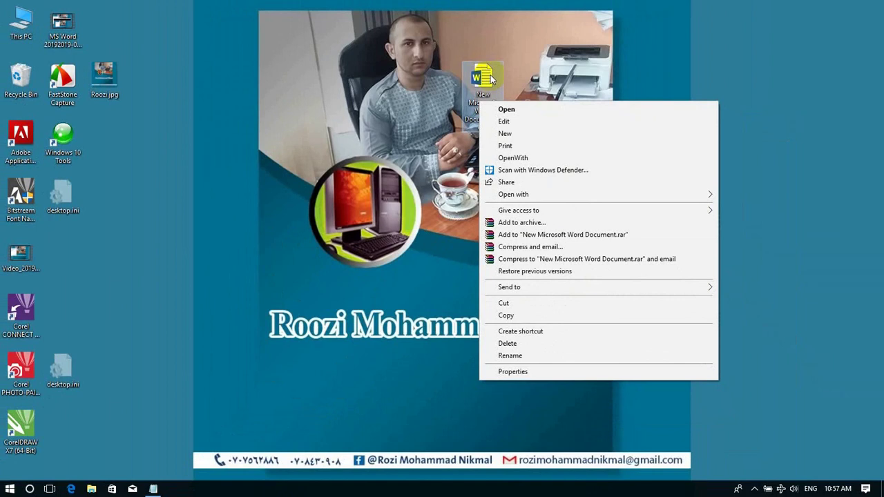
left_click(508, 110)
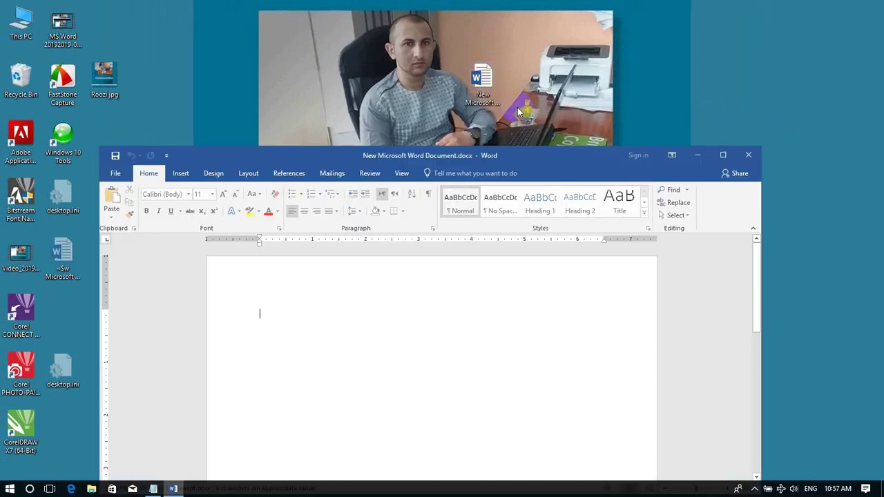
left_click(748, 155)
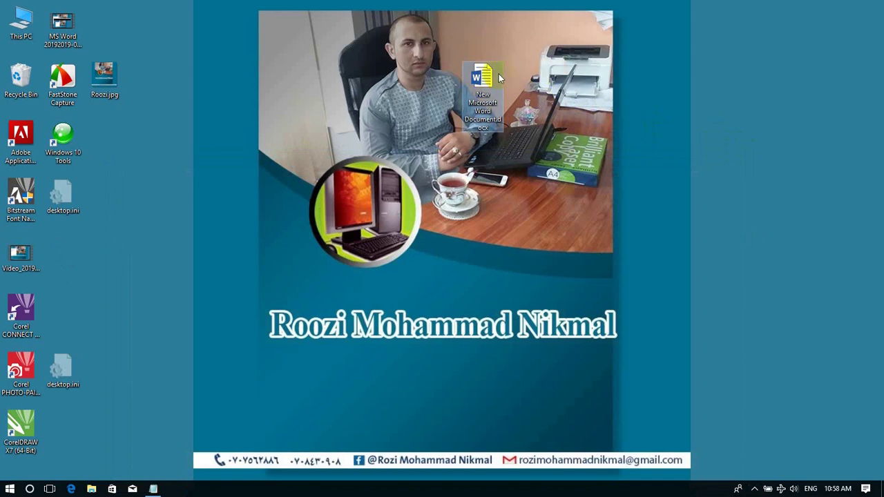
Hide the desktop icons, then launch Word from a Start search for 'word' and close it
right_click(538, 74)
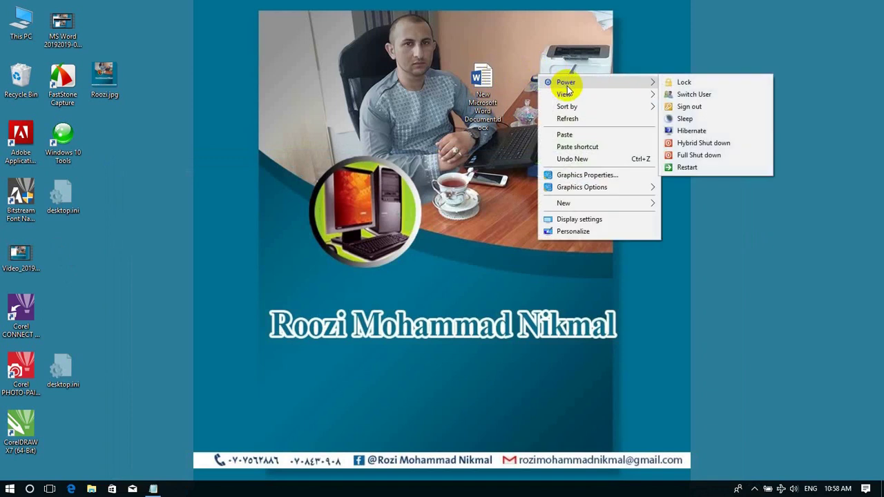
mouse_move(564, 94)
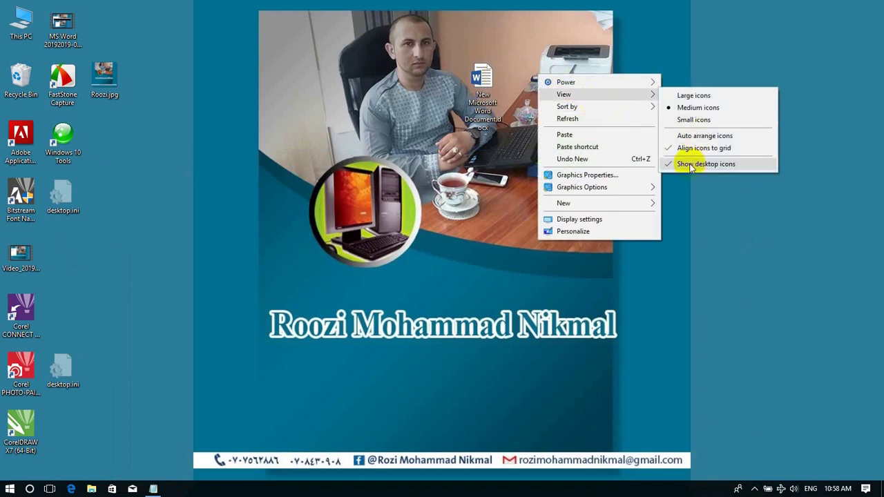
left_click(684, 164)
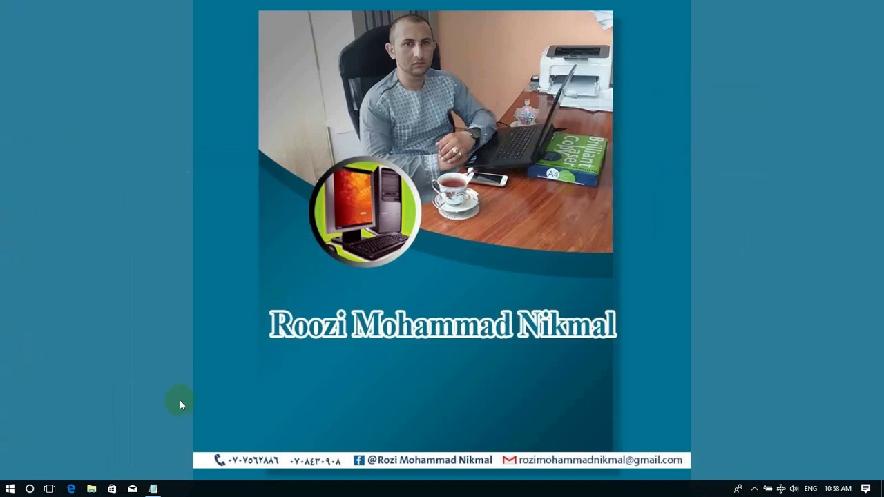
left_click(9, 489)
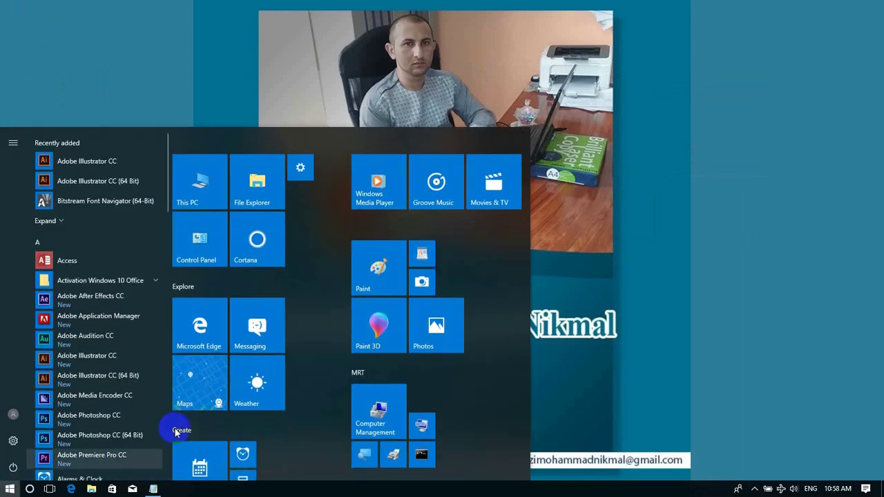
scroll(283, 360, "down", 1)
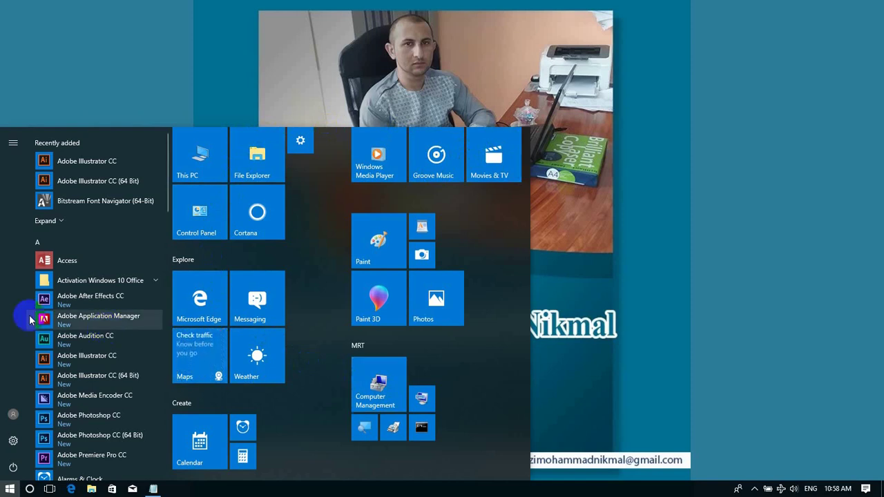
type("word")
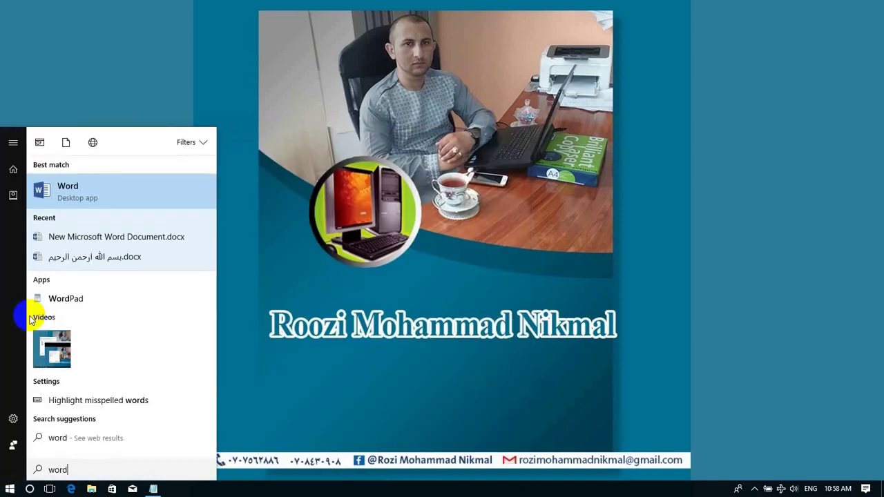
left_click(148, 198)
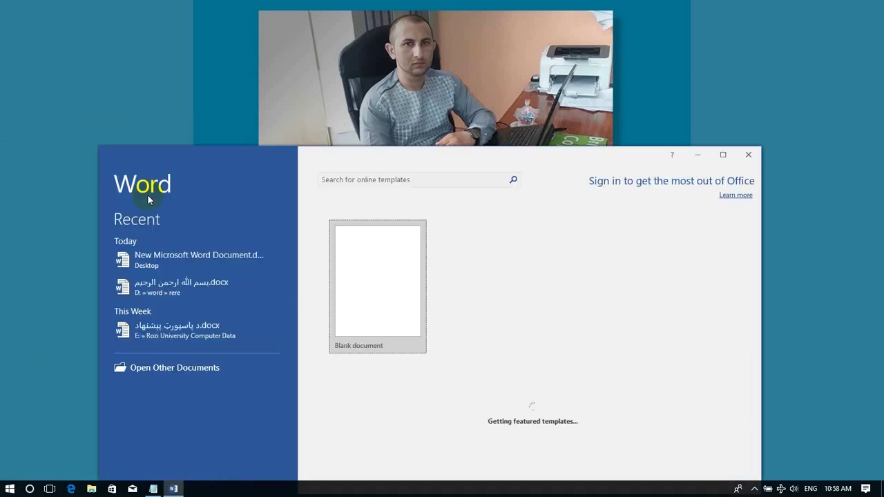
left_click(747, 156)
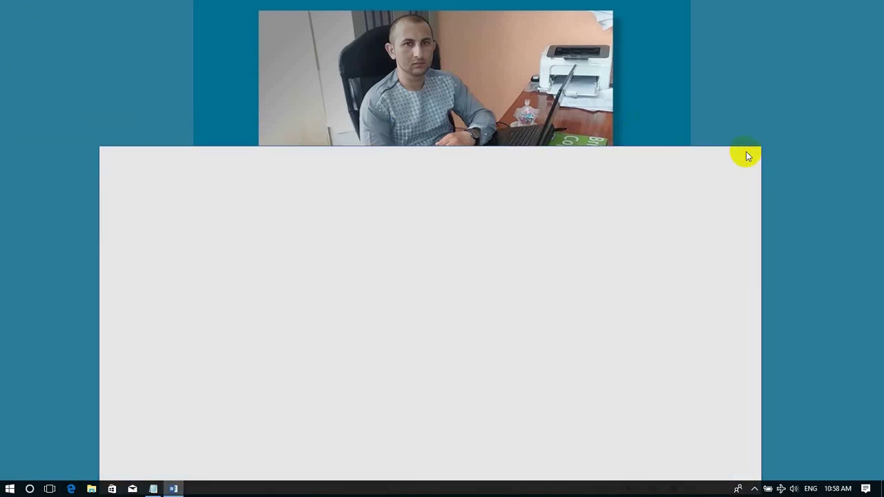
Relaunch Word by searching 'winword' in the Start menu
left_click(6, 489)
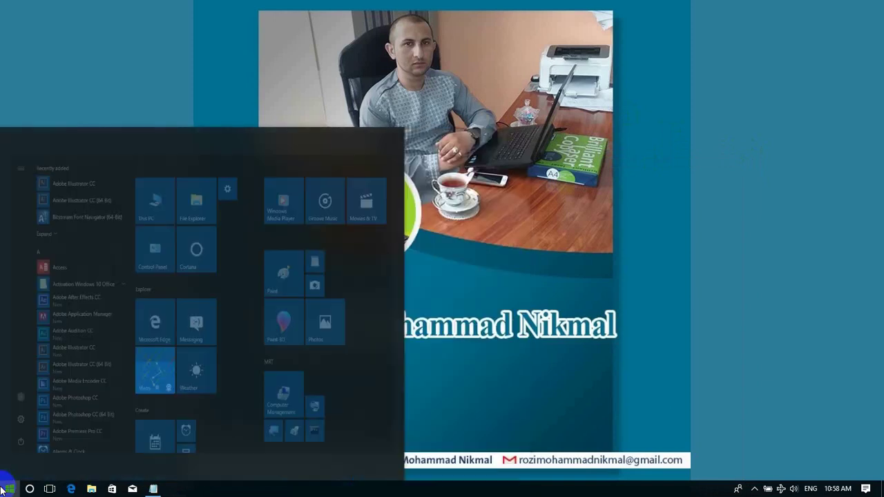
type("winword")
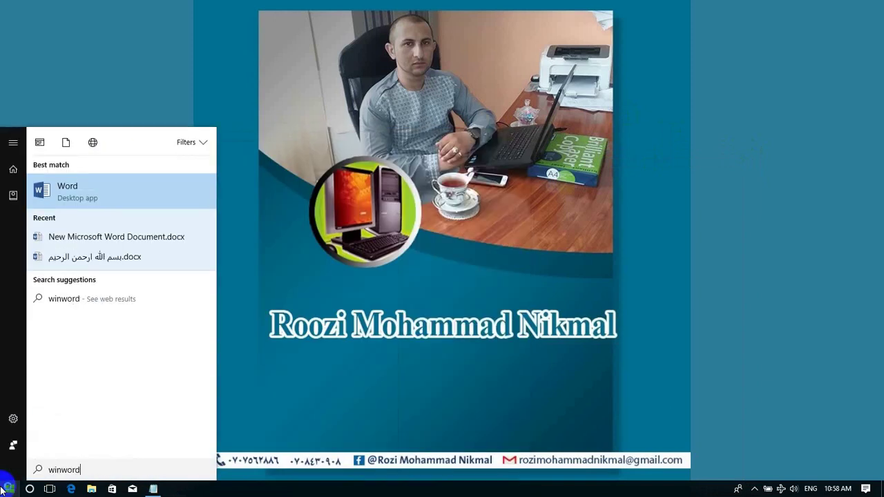
key("Return")
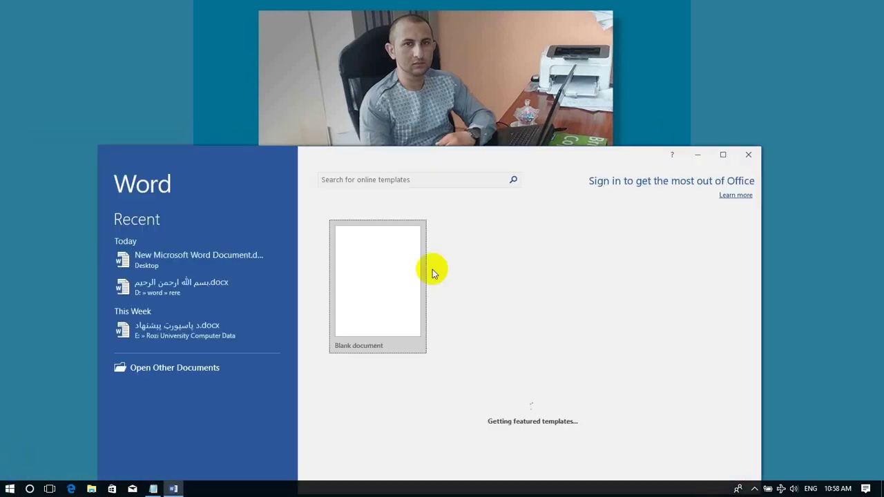
Close Word, then pin the 'word' Start search result to both the taskbar and Start
left_click(750, 157)
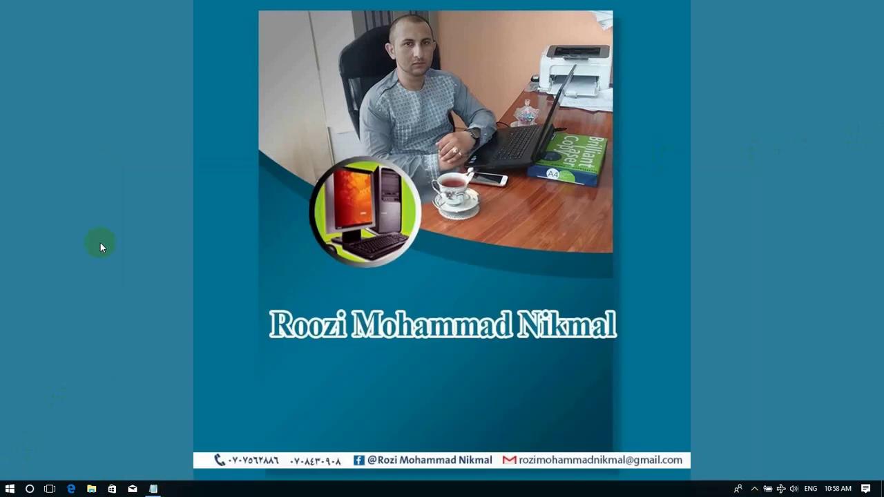
left_click(9, 489)
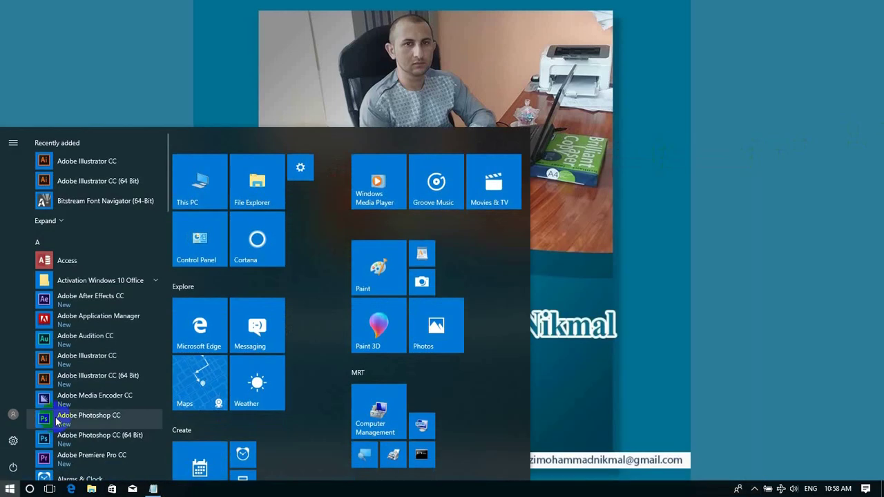
type("worrd")
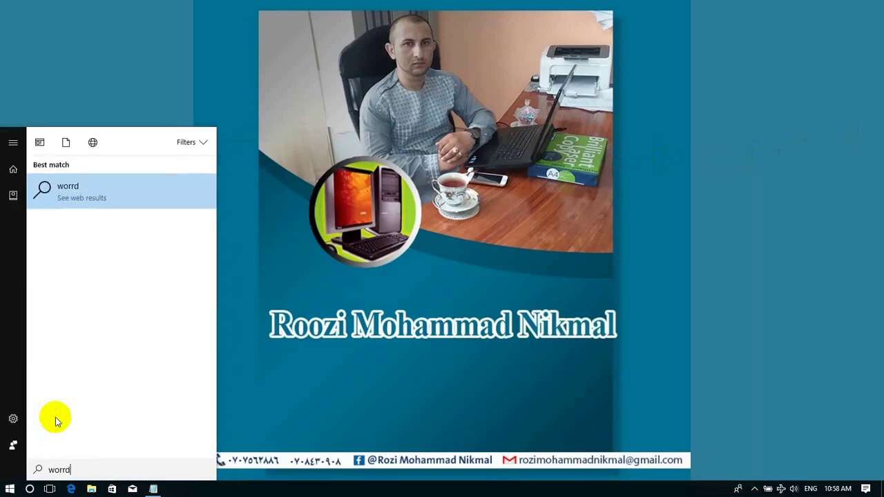
key("BackSpace")
type("d")
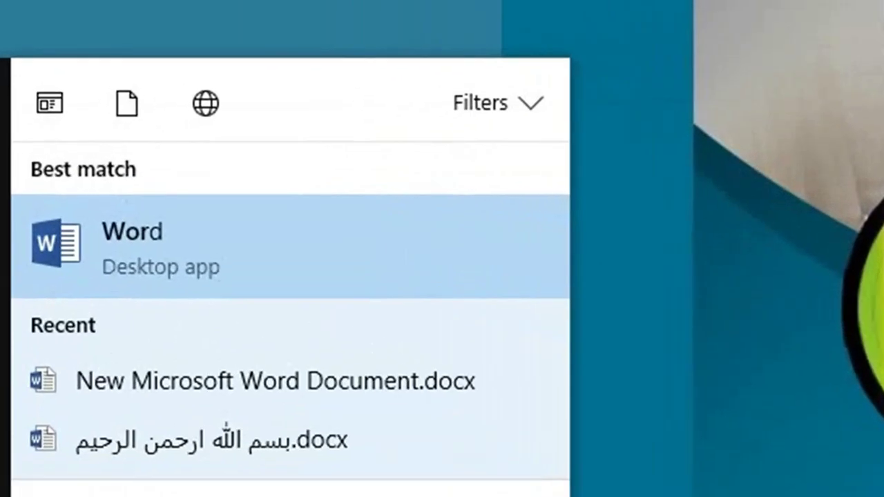
right_click(195, 207)
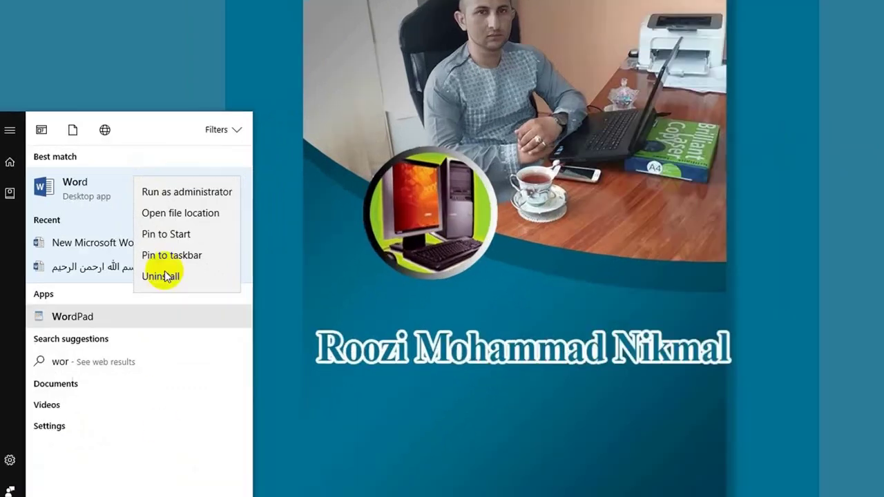
left_click(146, 249)
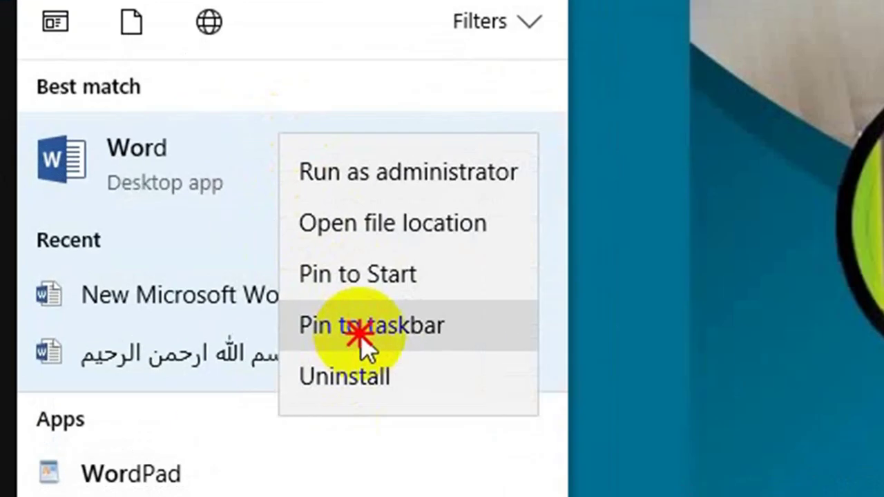
right_click(210, 167)
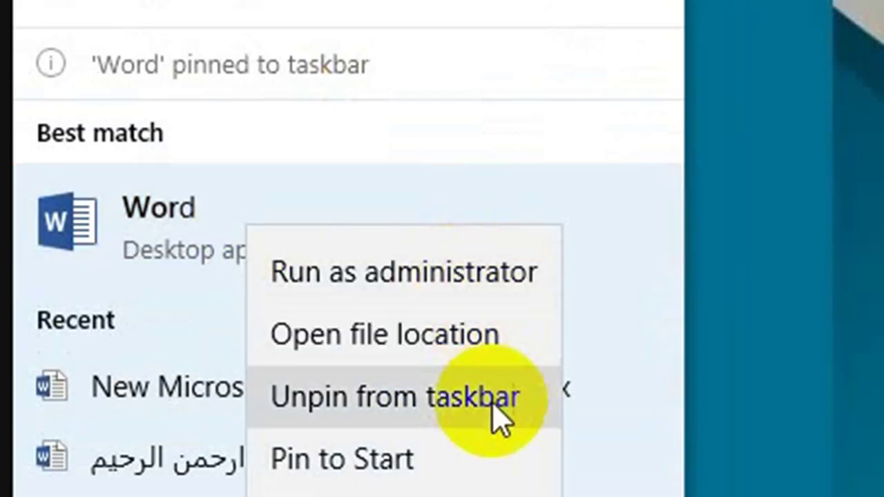
left_click(446, 470)
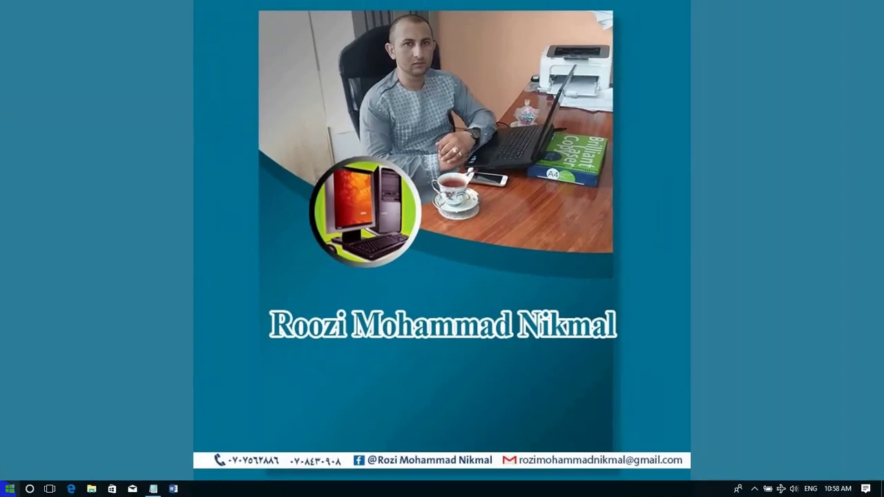
Launch Word from its new Start tile and then its taskbar pin, closing it each time
left_click(10, 488)
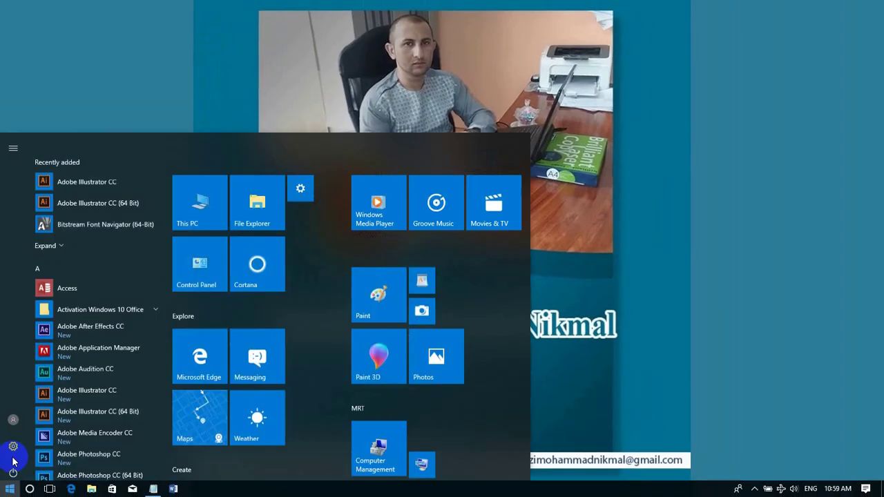
scroll(301, 399, "down", 1)
scroll(302, 400, "down", 1)
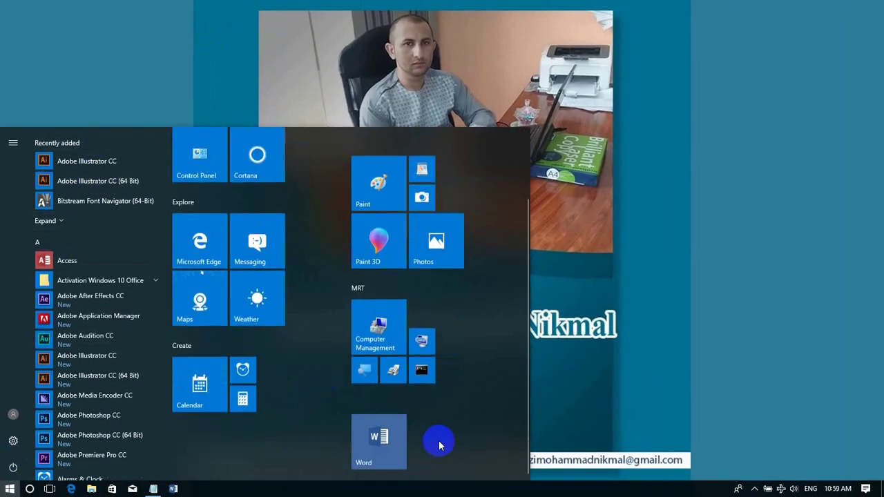
left_click(398, 441)
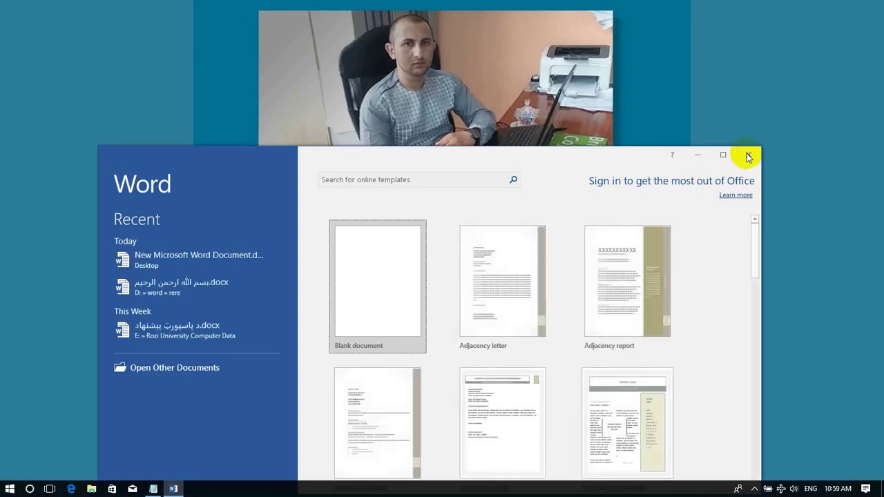
left_click(747, 156)
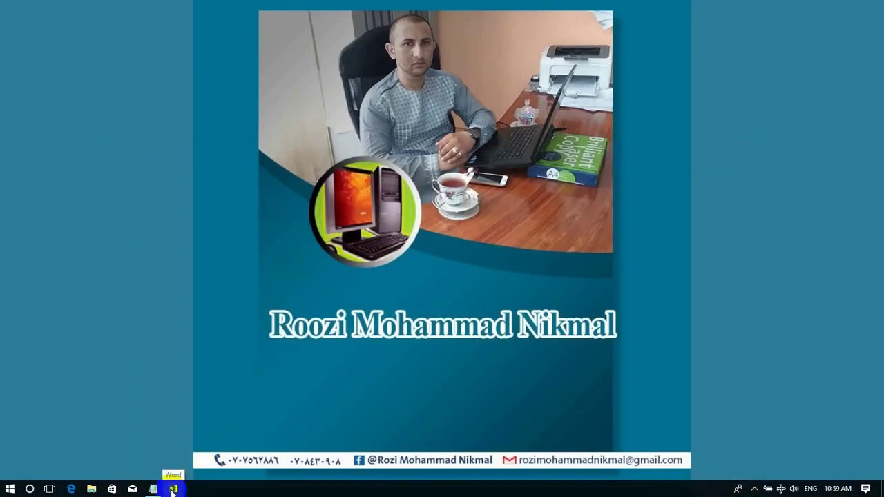
left_click(173, 489)
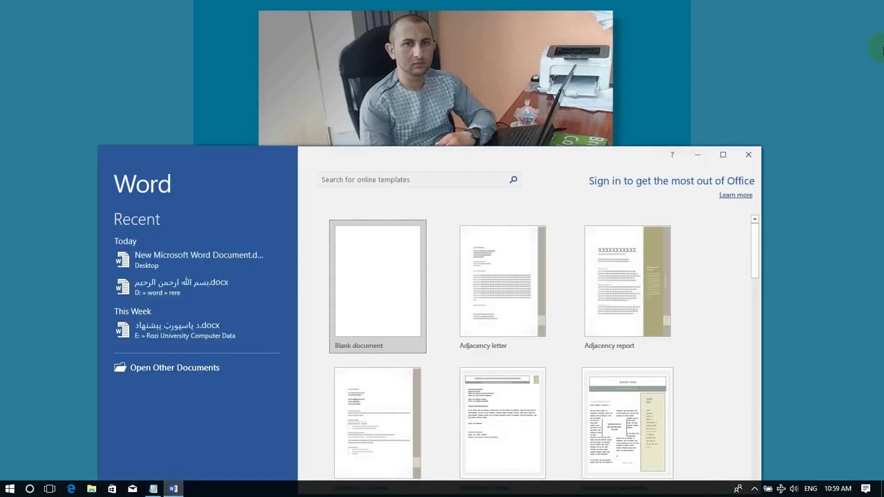
left_click(723, 154)
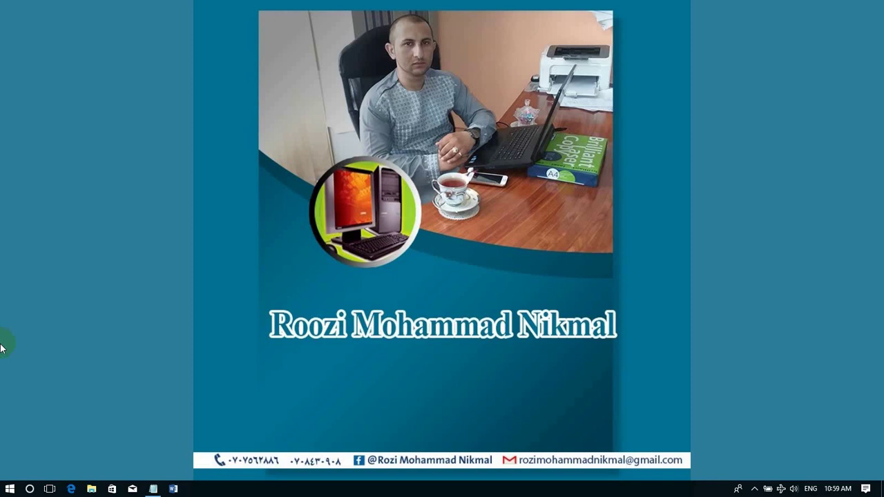
Launch Word by running 'winword' from the Win+R Run box
key("super+r")
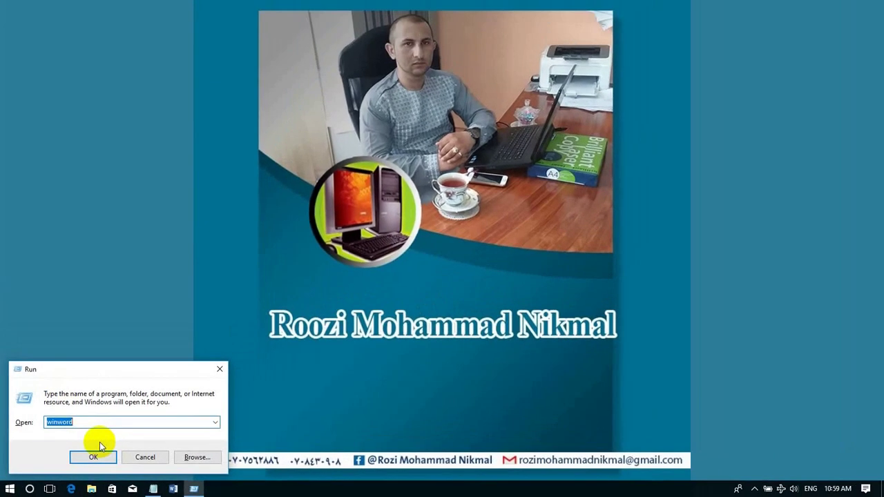
type("winword")
key("Return")
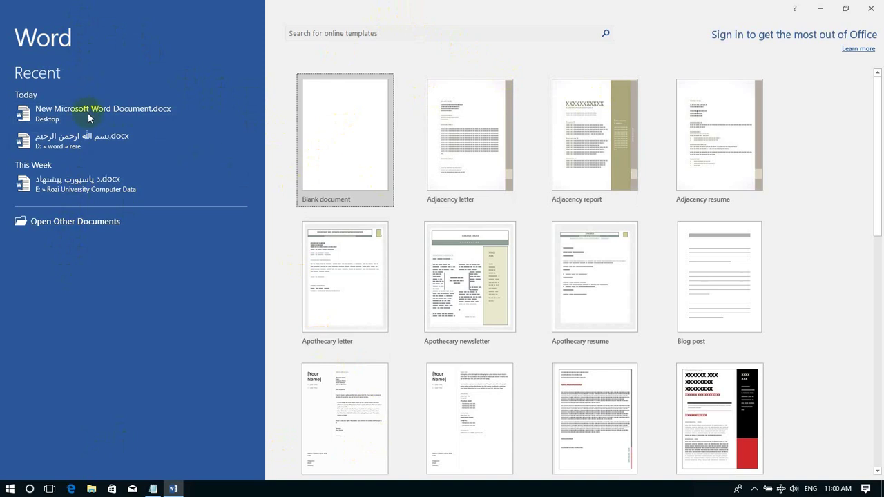
mouse_move(104, 140)
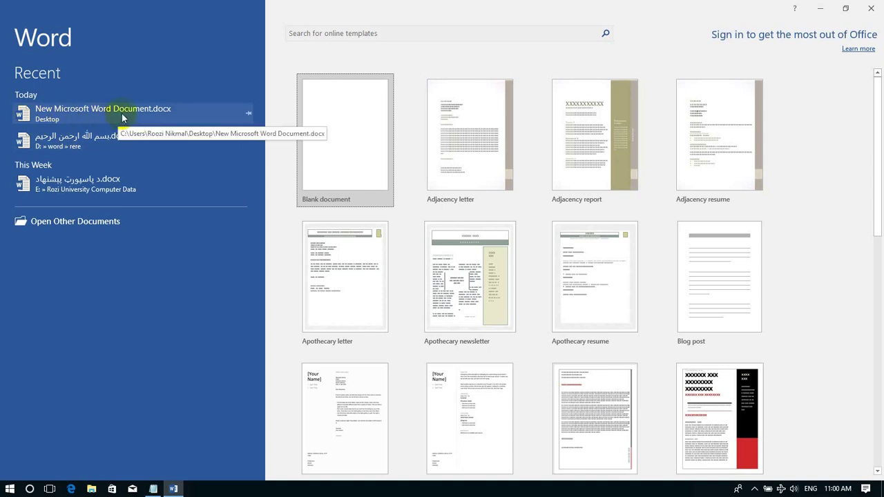
left_click(61, 143)
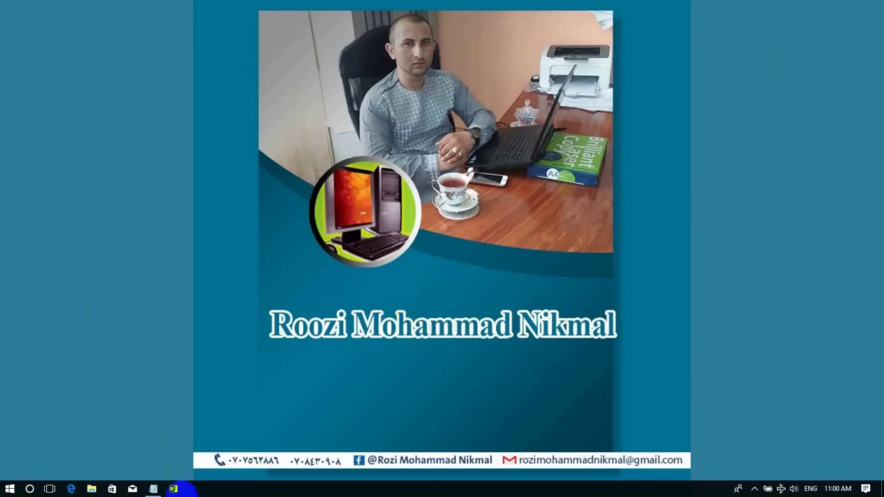
left_click(183, 491)
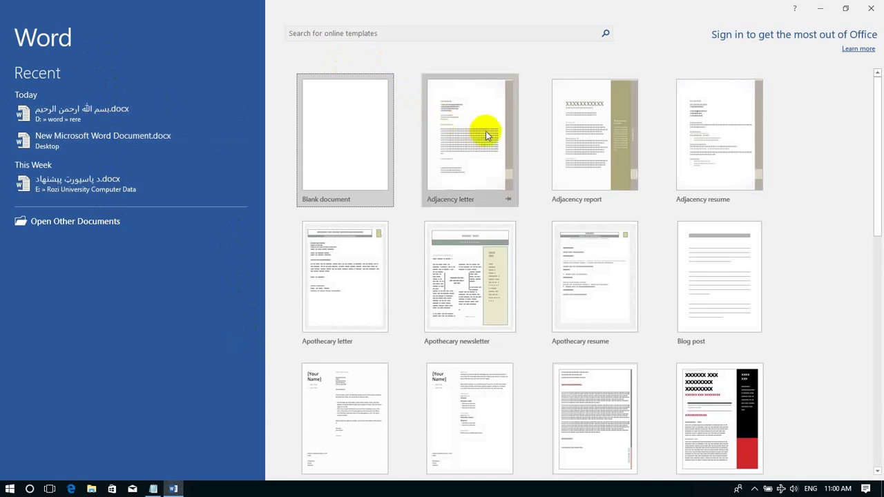
mouse_move(469, 138)
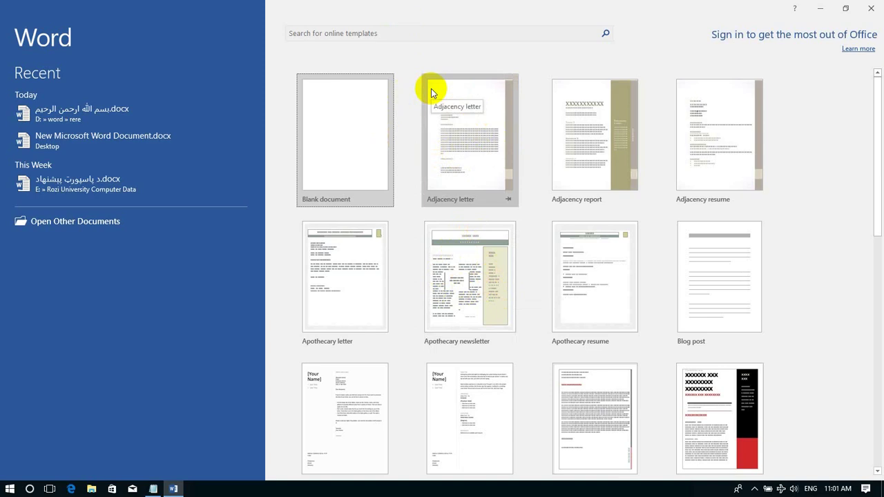
Create a letter from the Adjacency template and select its date, company, recipient and salutation placeholders
left_click(485, 167)
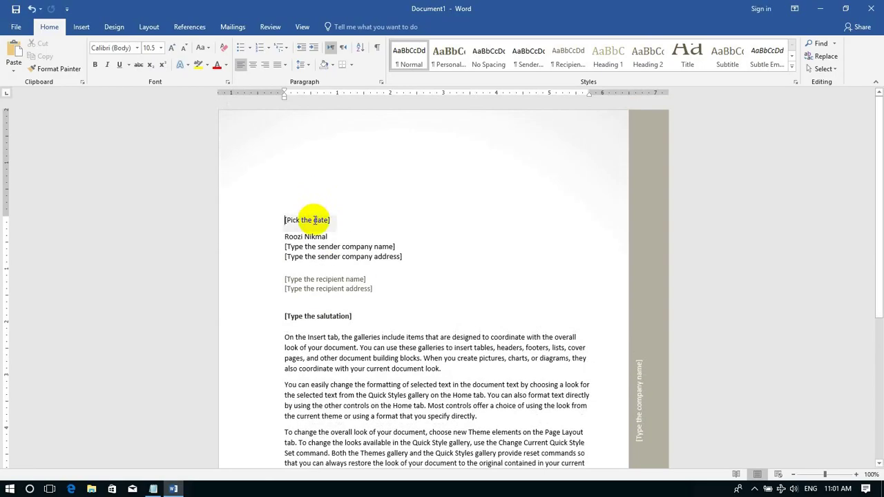
left_click(311, 221)
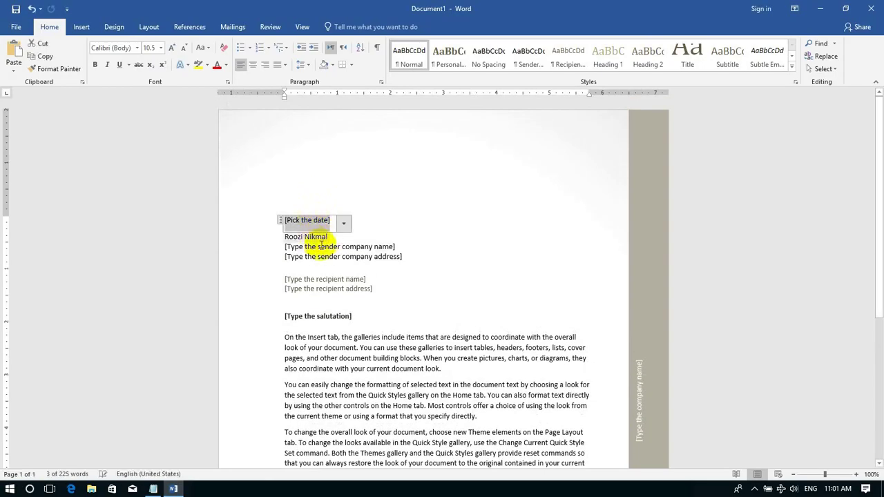
left_click(322, 249)
left_click(333, 280)
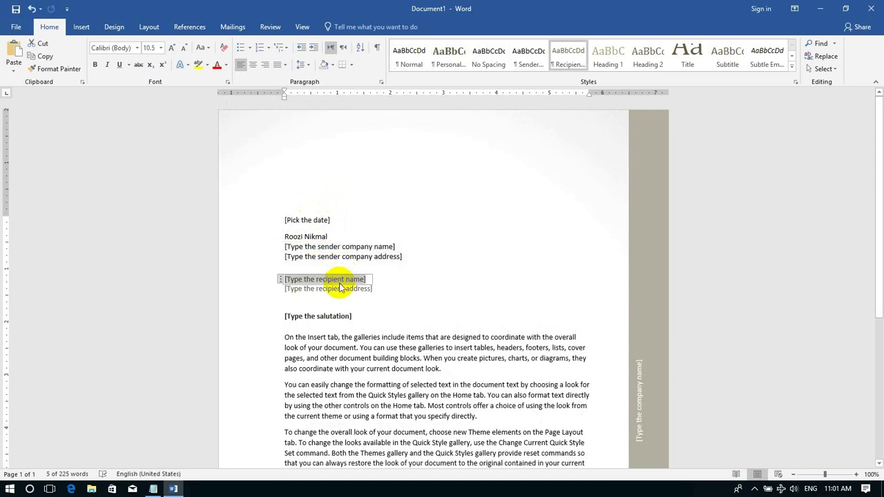
left_click(327, 318)
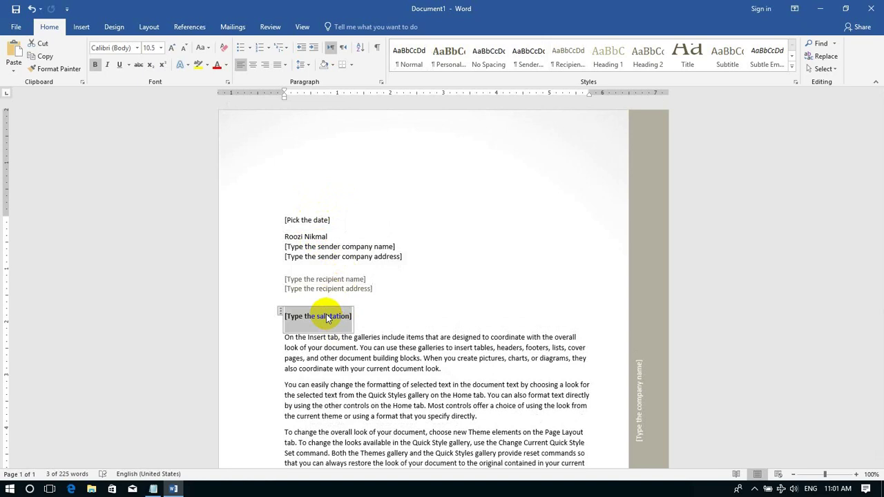
Select the letter's body text and closing placeholders, then close the document
scroll(453, 339, "down", 1)
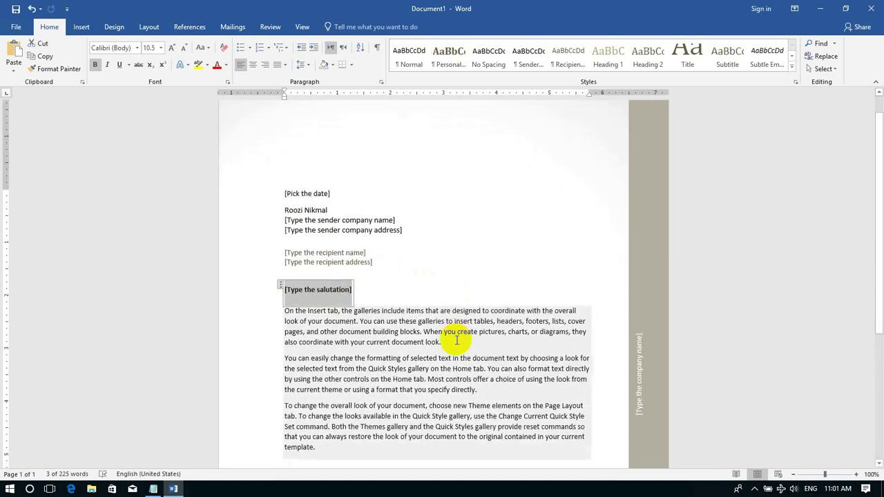
left_click(280, 310)
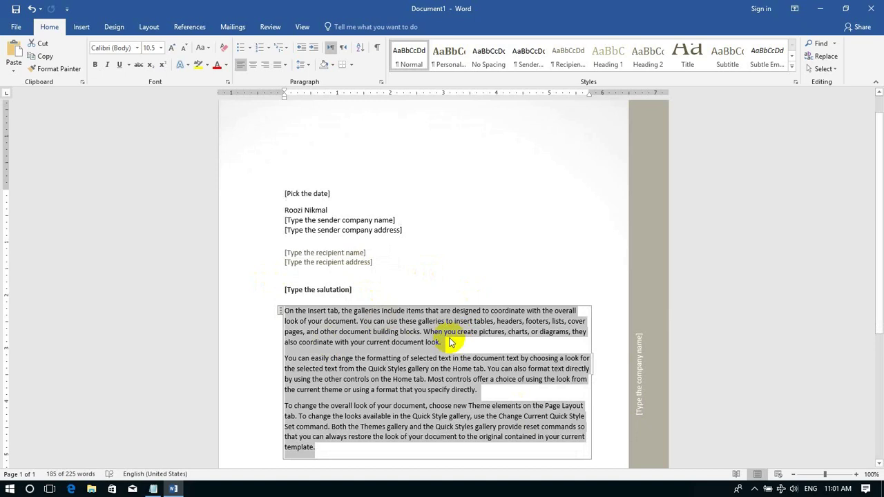
scroll(451, 342, "down", 1)
scroll(450, 342, "down", 3)
left_click(316, 342)
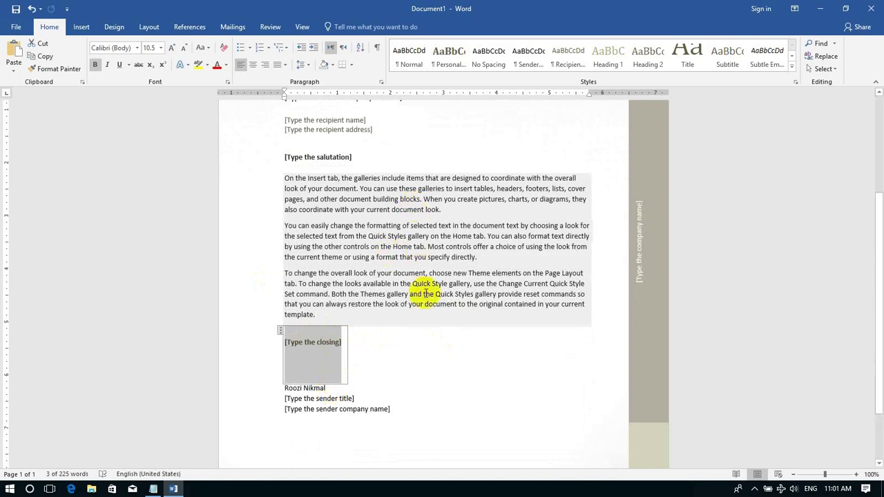
scroll(424, 296, "down", 2)
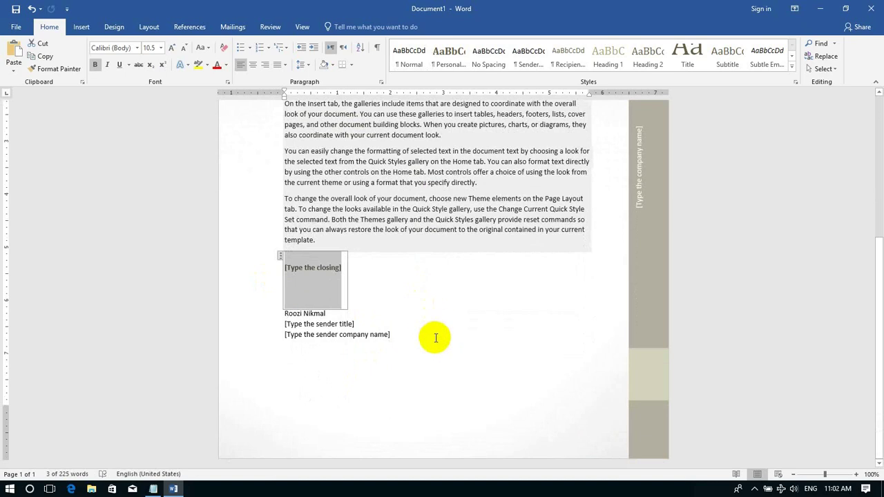
left_click(871, 8)
Discard the letter, relaunch Word, create an Apothecary resume, and go to File > New
left_click(450, 271)
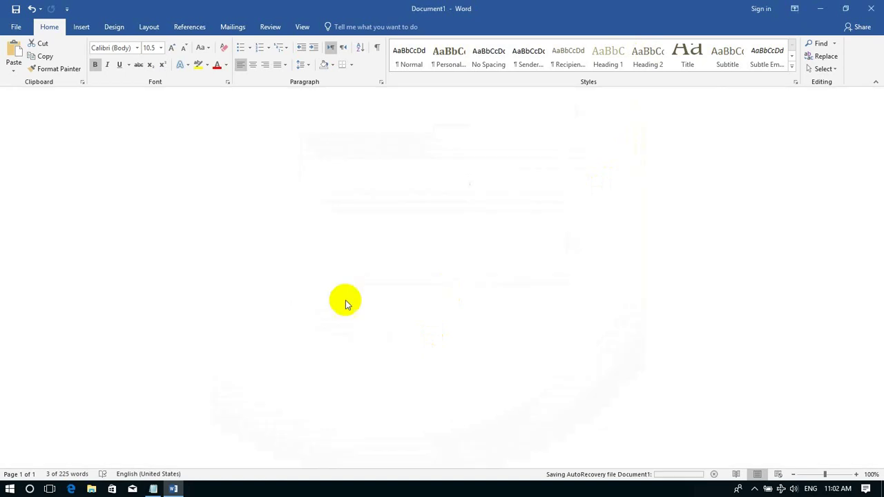
left_click(173, 489)
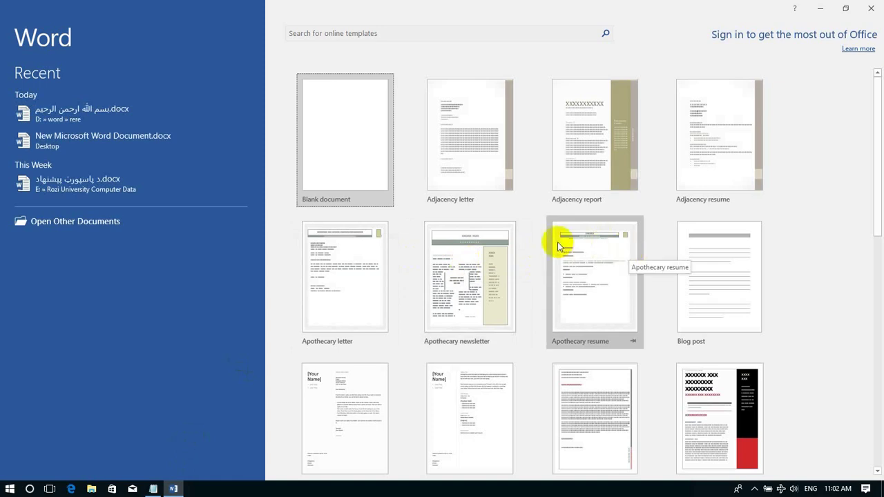
scroll(586, 196, "down", 1)
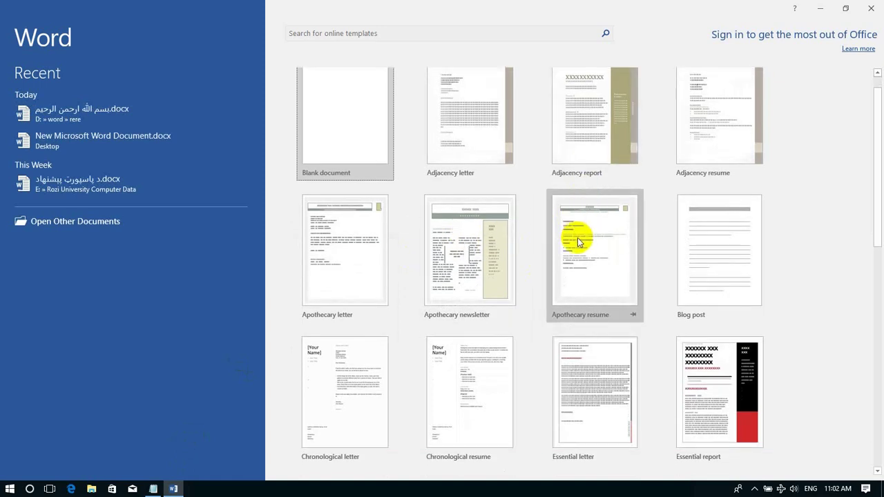
scroll(577, 238, "down", 1)
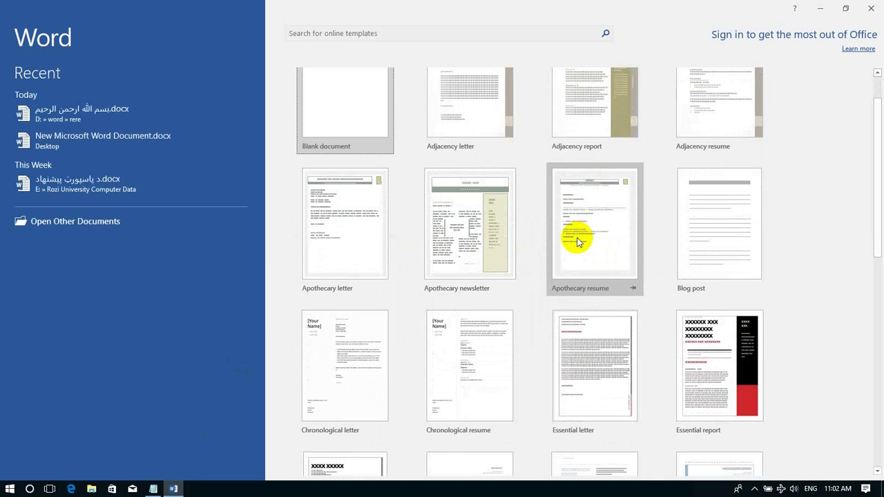
left_click(577, 239)
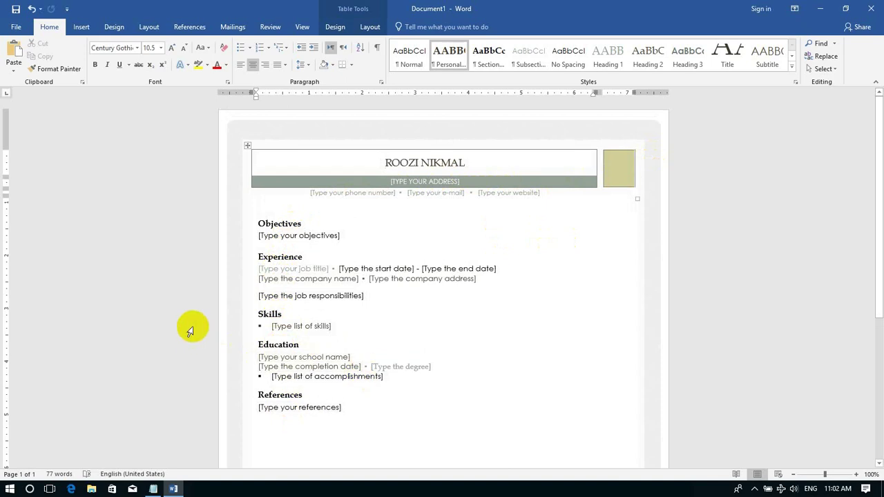
left_click(13, 32)
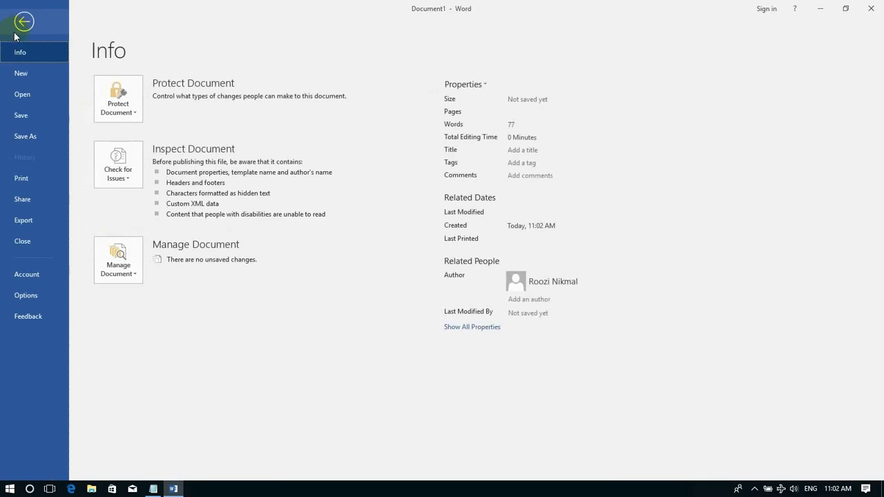
left_click(37, 75)
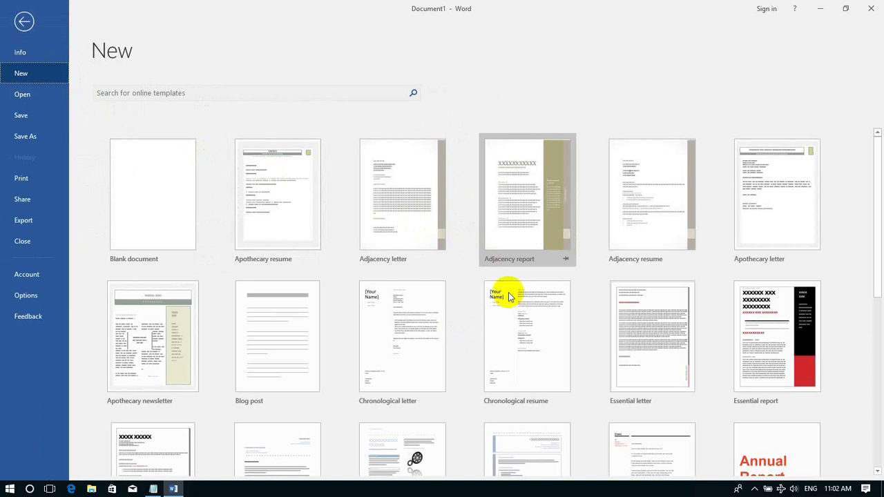
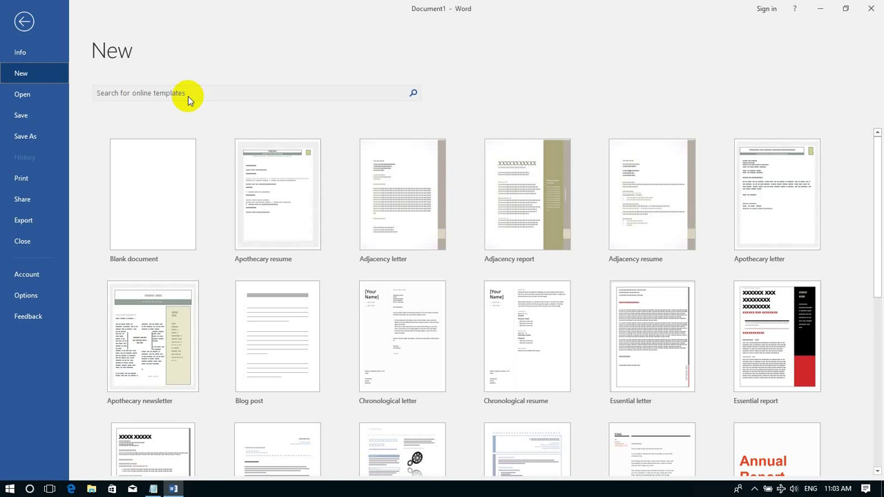
Create blank documents with Ctrl+N, leaving an empty Document3 with the Insert commands showing
left_click(175, 188)
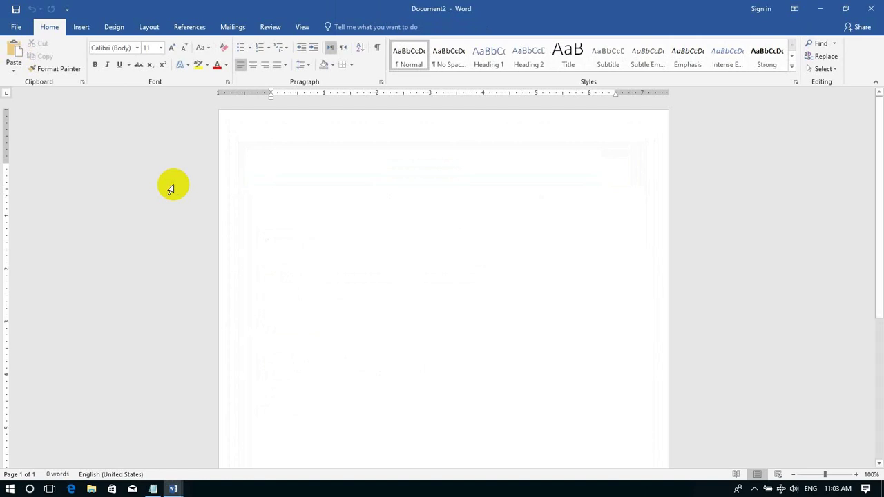
key("ctrl+n")
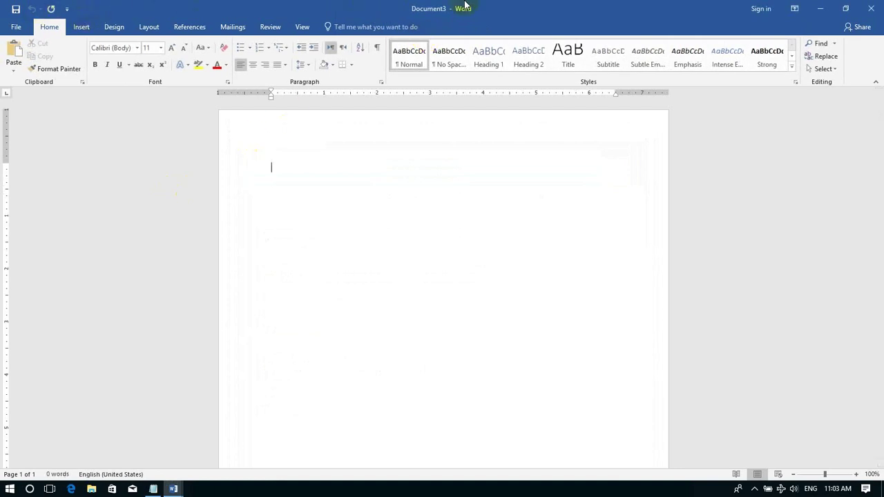
left_click(78, 29)
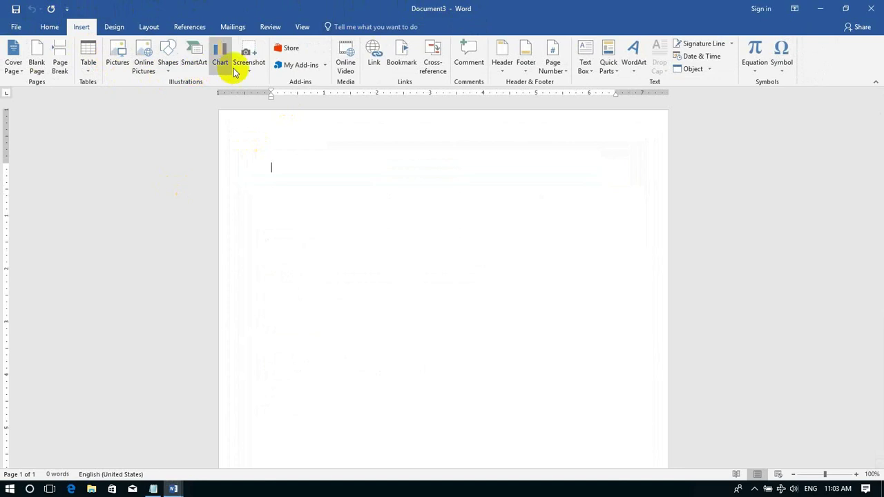
Screen-clip Document2's title bar into Document3 as a 6.5" × 0.2" picture
left_click(249, 69)
left_click(278, 163)
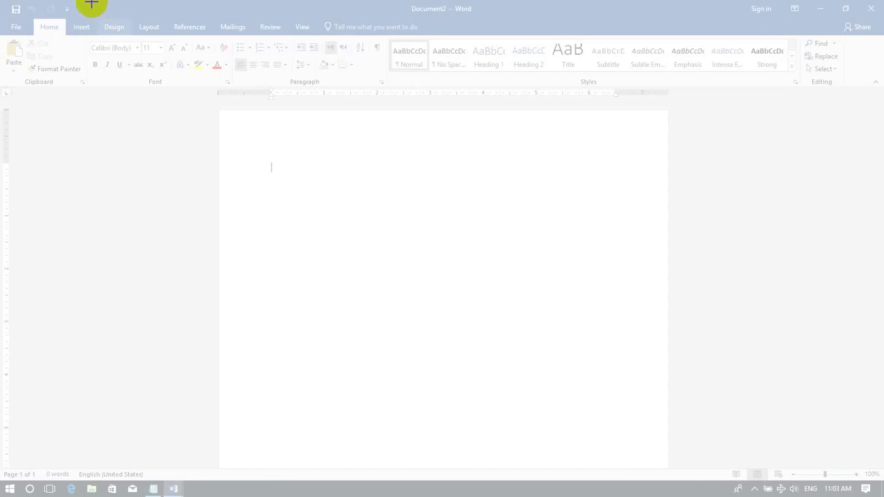
left_click_drag(81, 4, 644, 14)
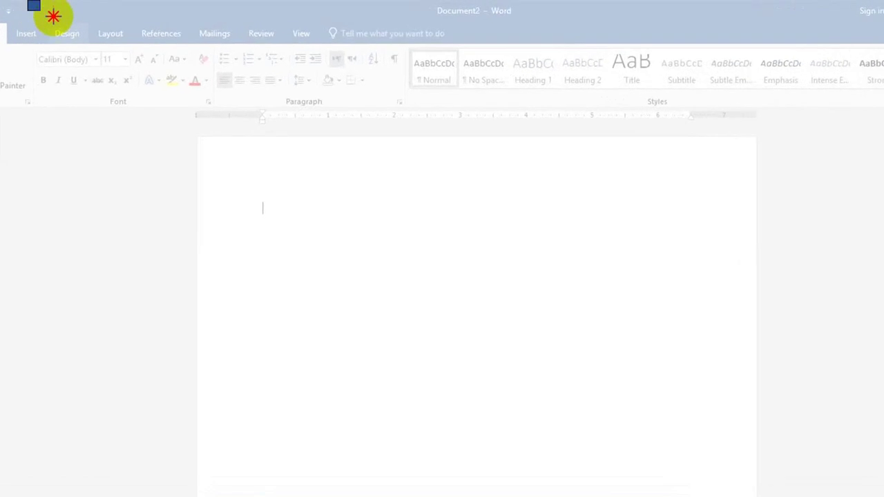
left_click_drag(746, 20, 881, 29)
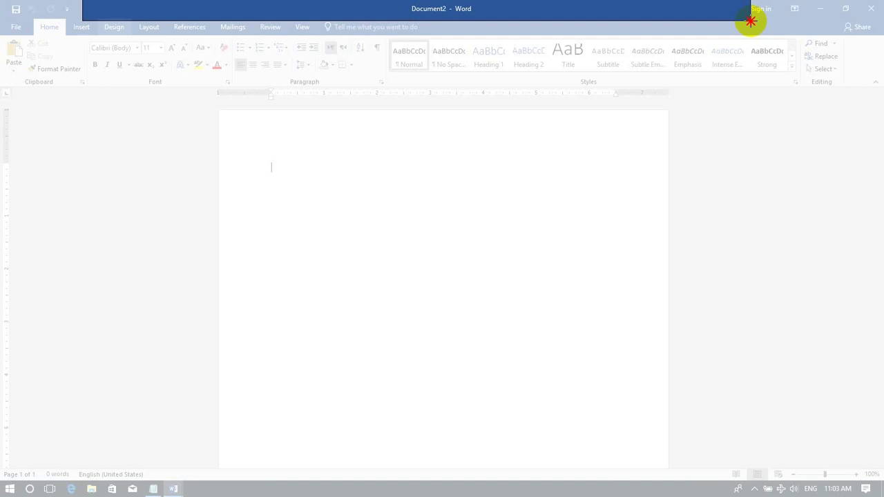
left_click_drag(751, 21, 751, 23)
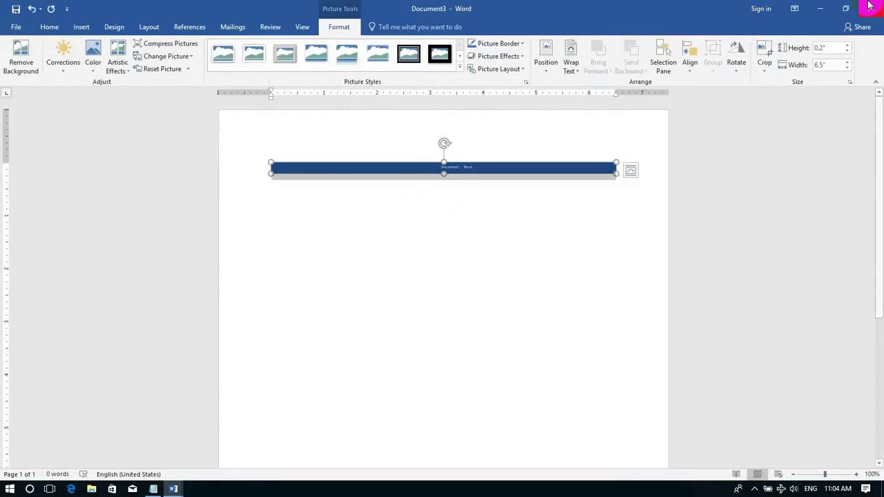
Save the document in the Desktop folder under the name Kandahar University
left_click(14, 27)
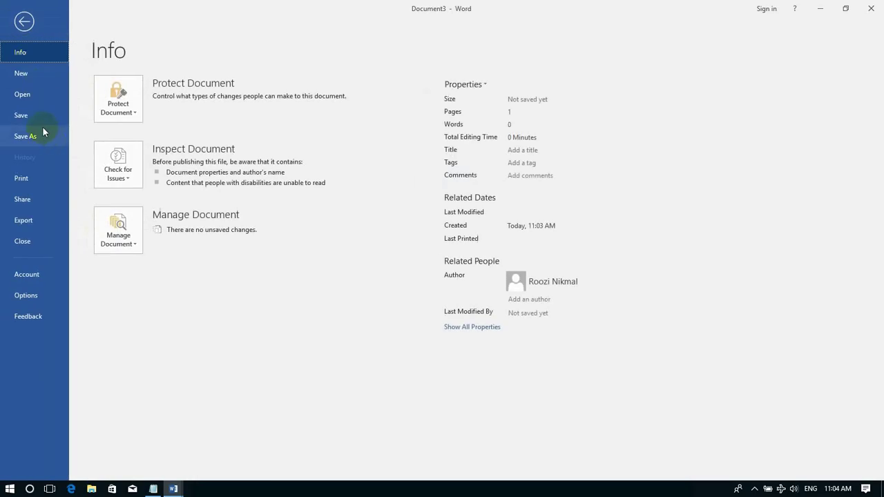
left_click(40, 118)
left_click(119, 153)
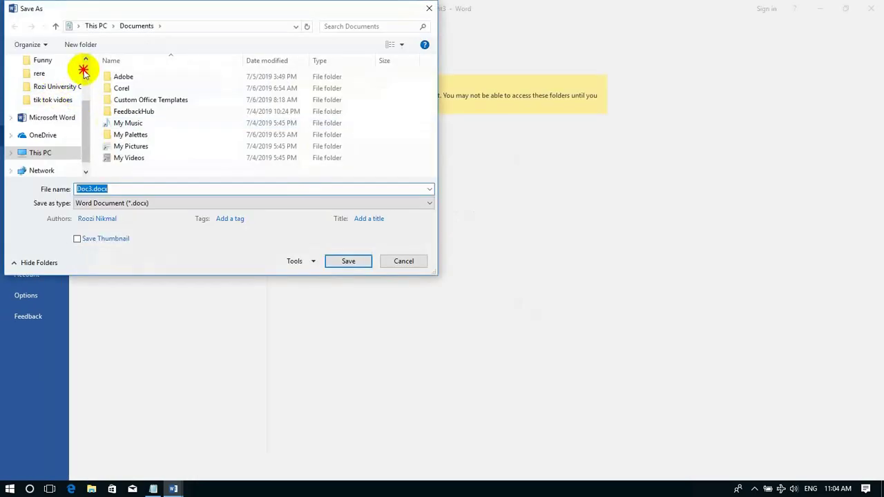
scroll(70, 83, "up", 2)
left_click(56, 83)
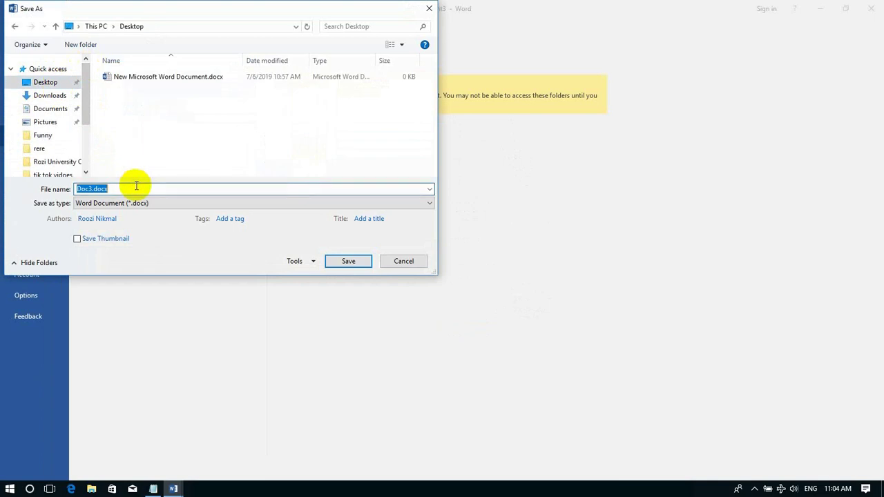
type("Kandahar")
type(" Univ")
type("ity")
key("Return")
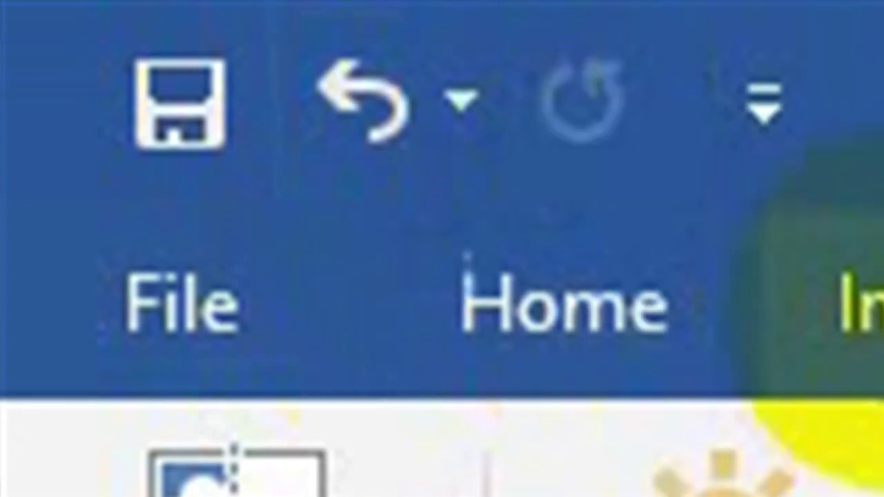
Insert a small screen clipping of Word's save, undo and redo toolbar strip
left_click(850, 303)
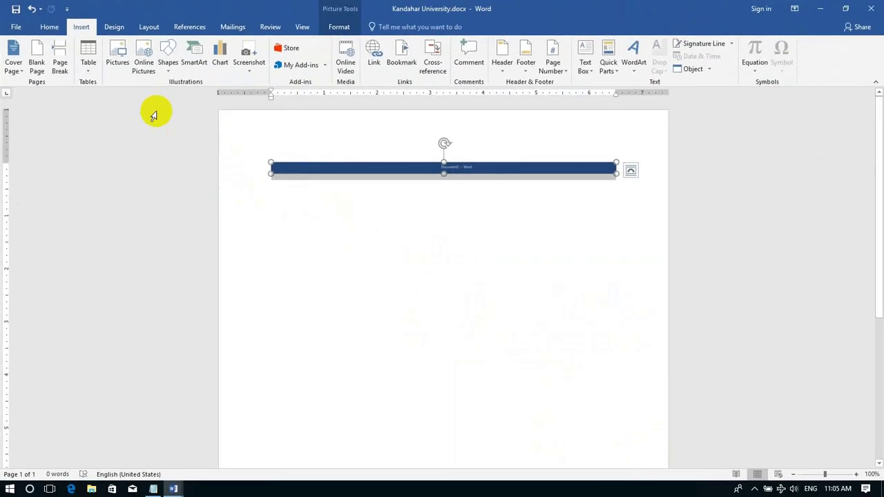
left_click(245, 73)
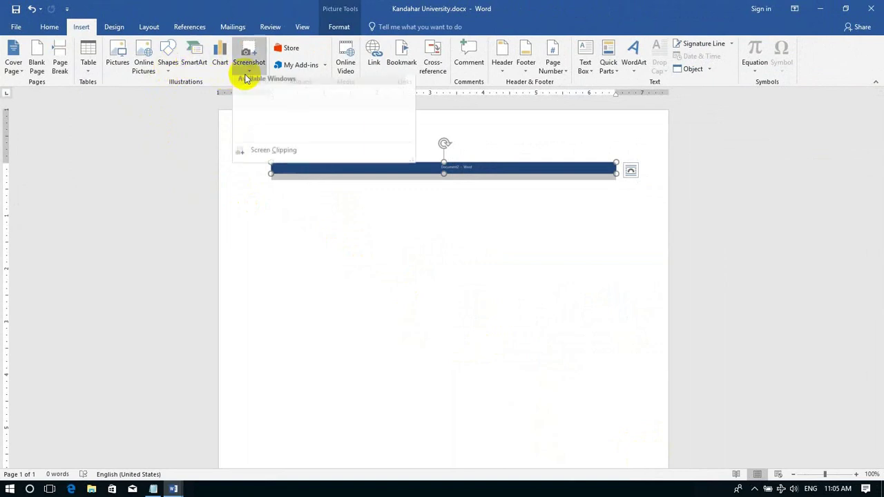
left_click(276, 153)
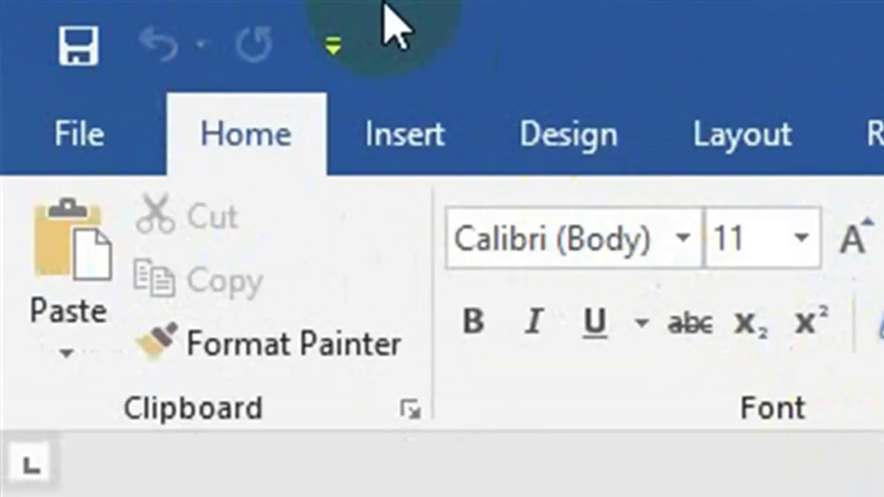
left_click_drag(69, 3, 70, 4)
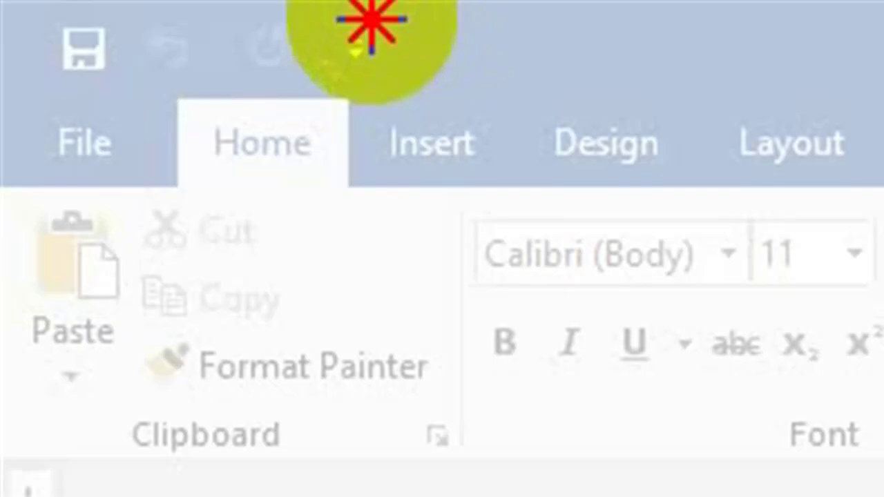
left_click_drag(371, 21, 8, 90)
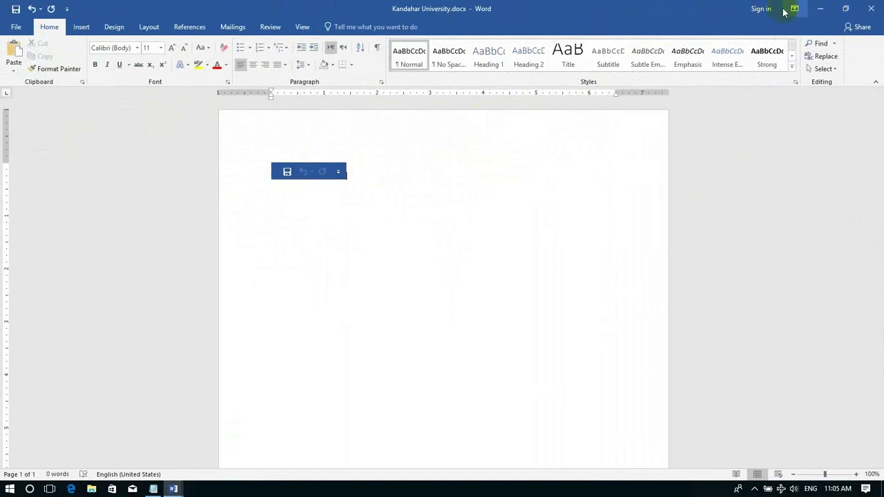
Add a 0.42" × 2.02" screen clipping of the minimize, restore and close buttons
left_click(81, 26)
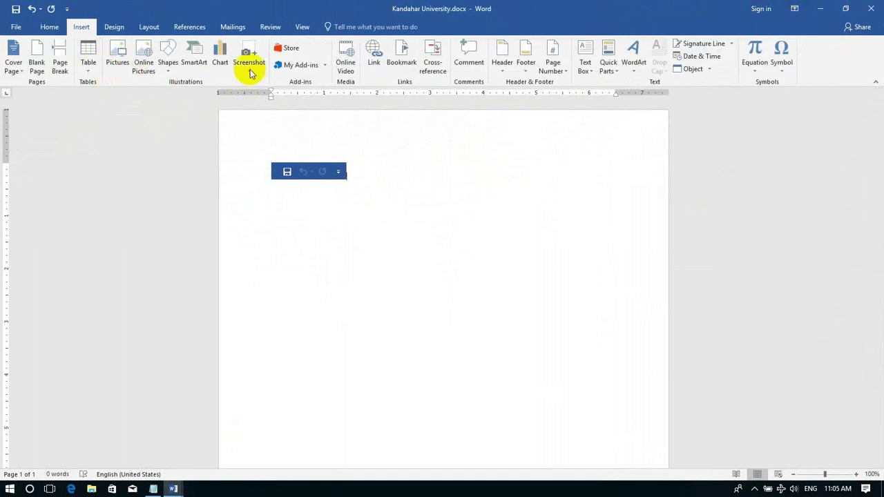
left_click(249, 68)
left_click(283, 152)
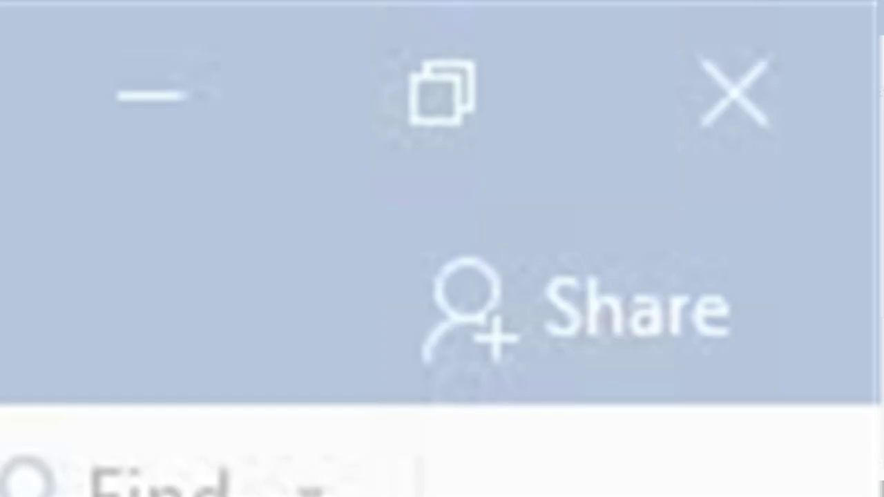
left_click_drag(0, 0, 853, 224)
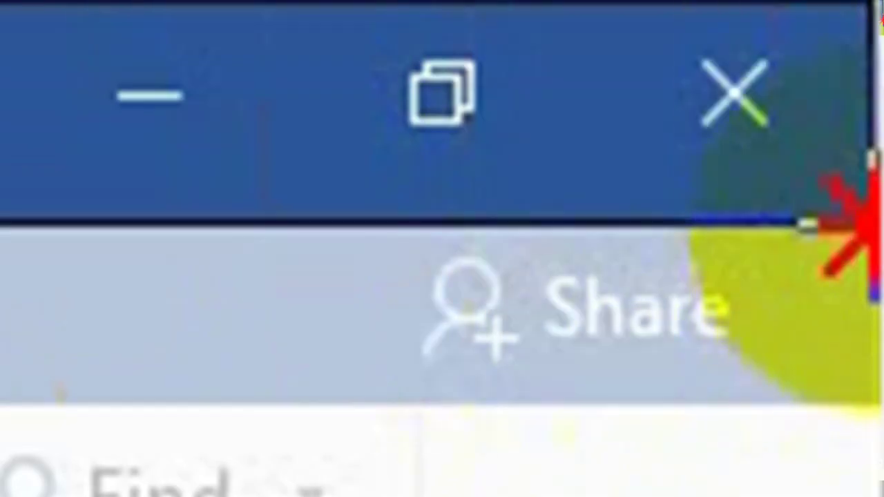
left_click_drag(854, 224, 860, 252)
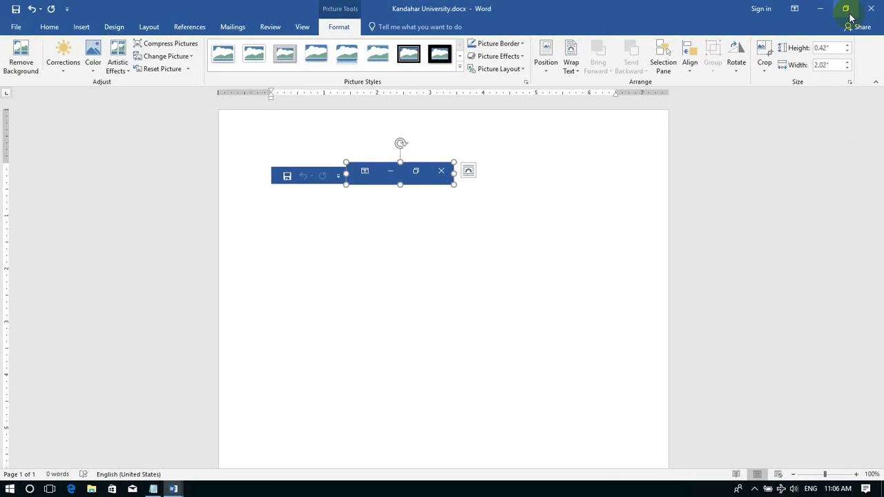
left_click(849, 10)
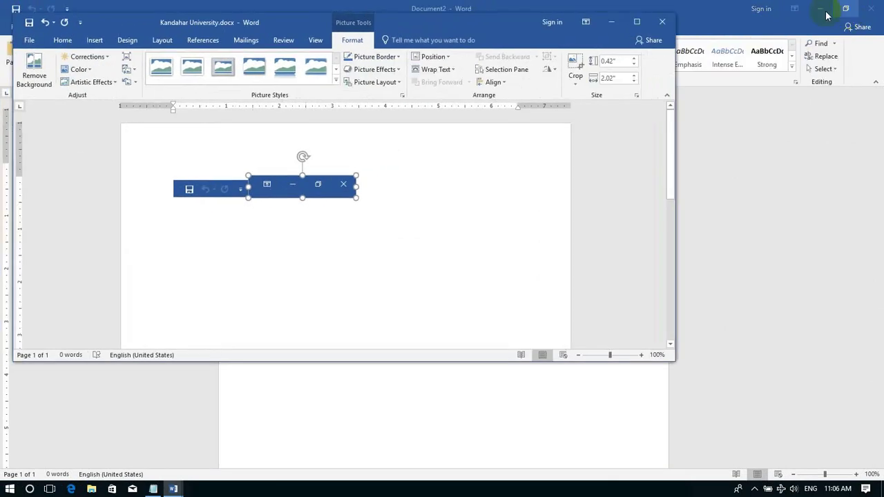
left_click_drag(449, 27, 228, 39)
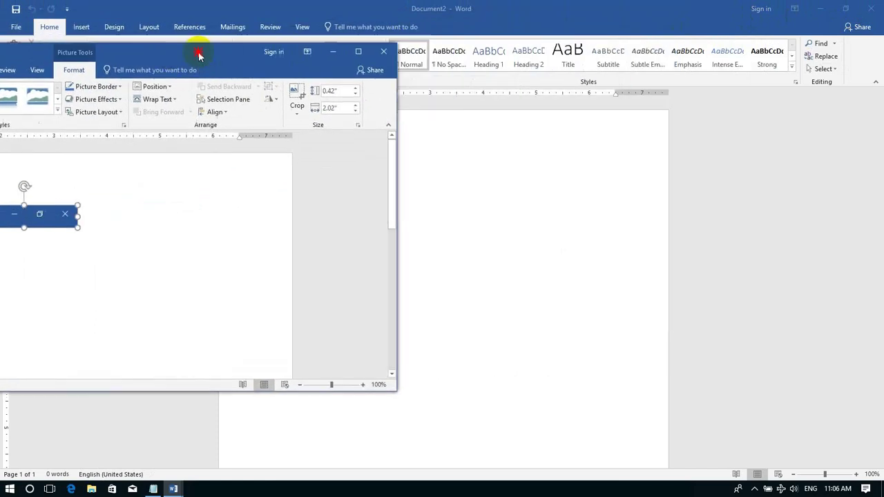
left_click_drag(456, 6, 758, 25)
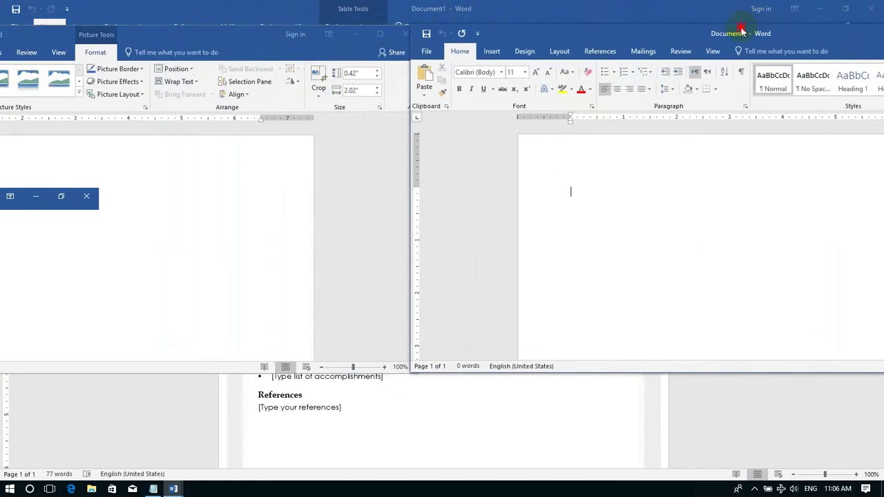
mouse_move(758, 26)
left_mouse_down()
mouse_move(728, 28)
mouse_move(747, 6)
left_mouse_up()
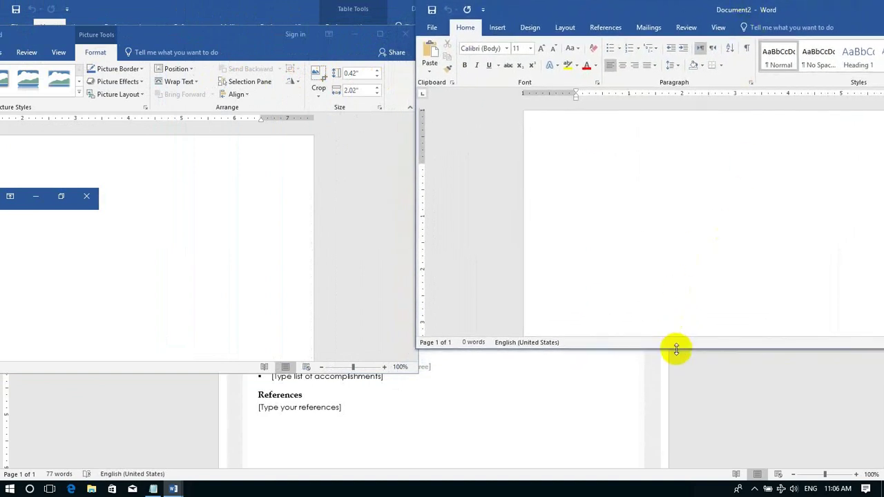
left_click_drag(676, 347, 687, 474)
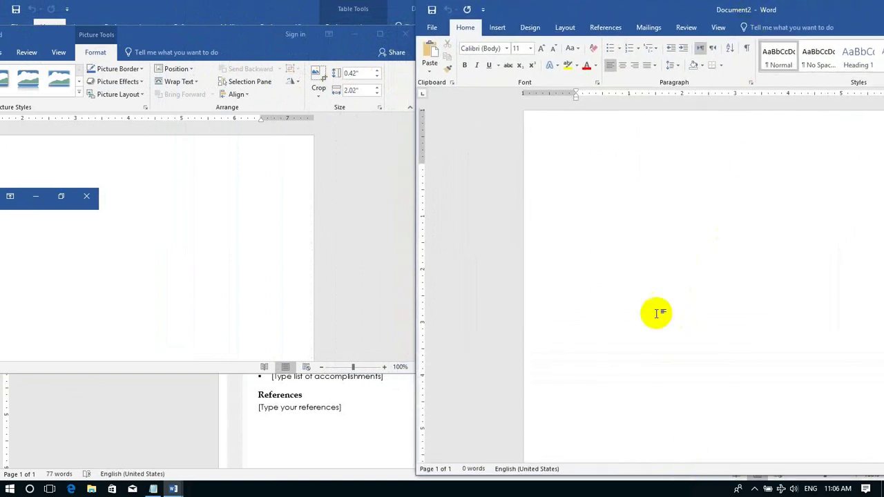
left_click_drag(264, 43, 247, 16)
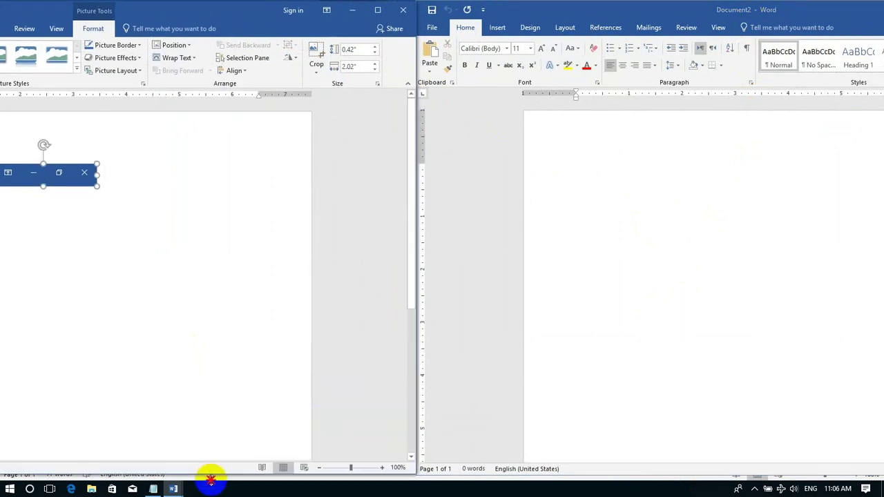
left_click_drag(200, 353, 177, 478)
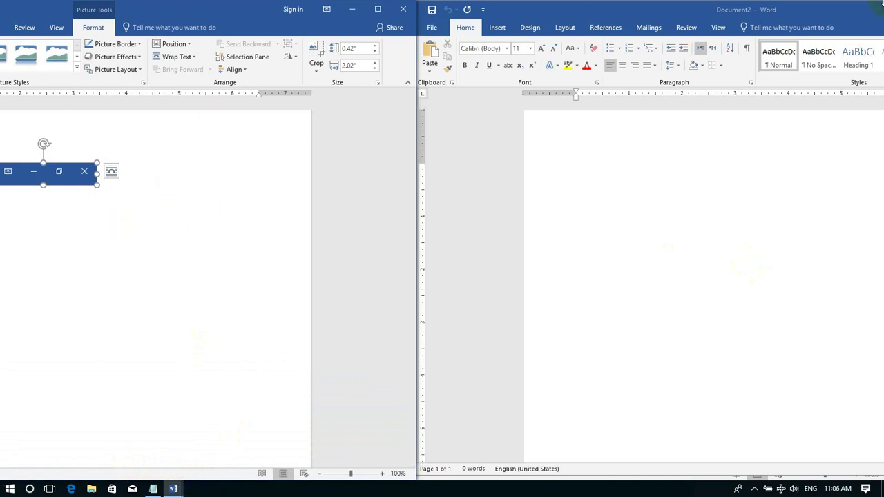
left_click(377, 9)
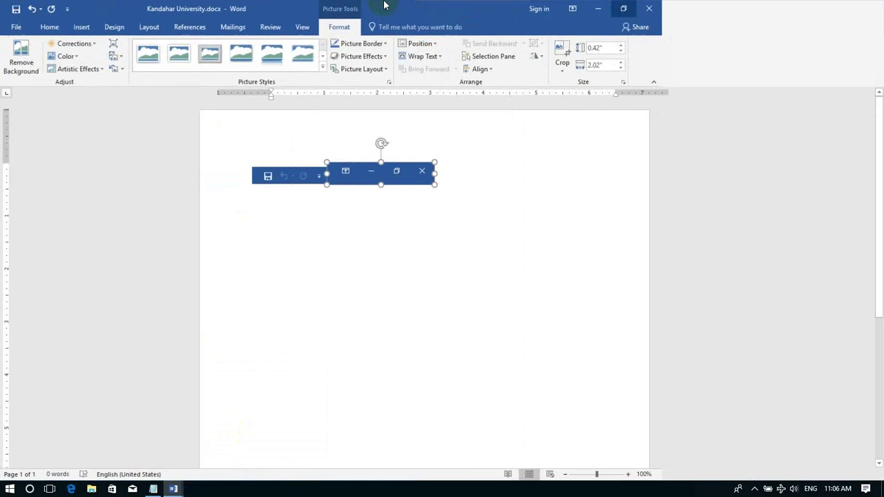
left_click(844, 10)
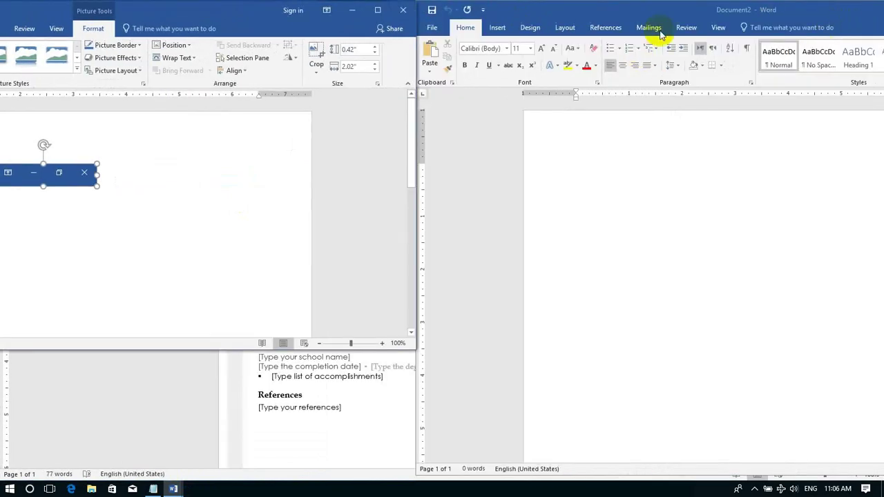
double_click(584, 7)
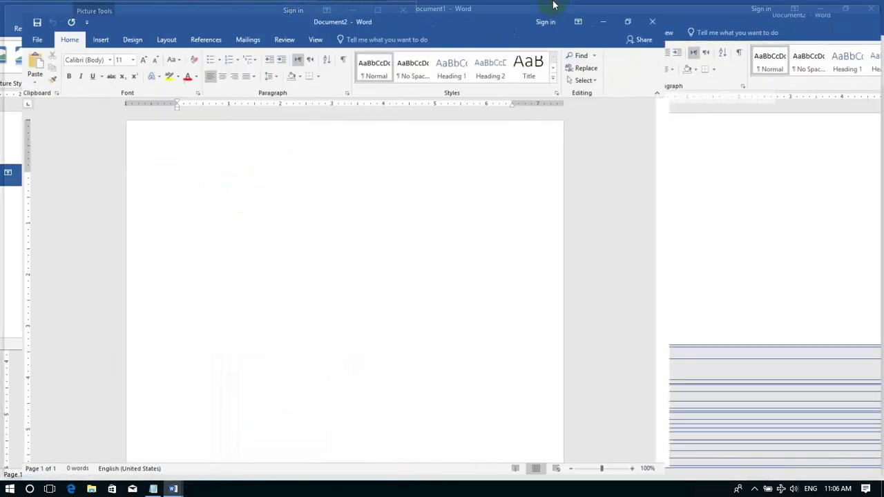
left_click(845, 8)
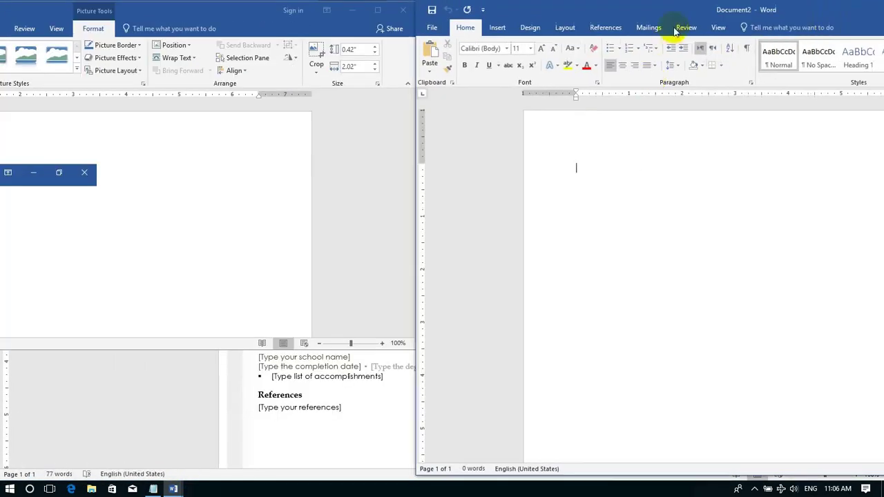
left_click_drag(674, 15, 371, 25)
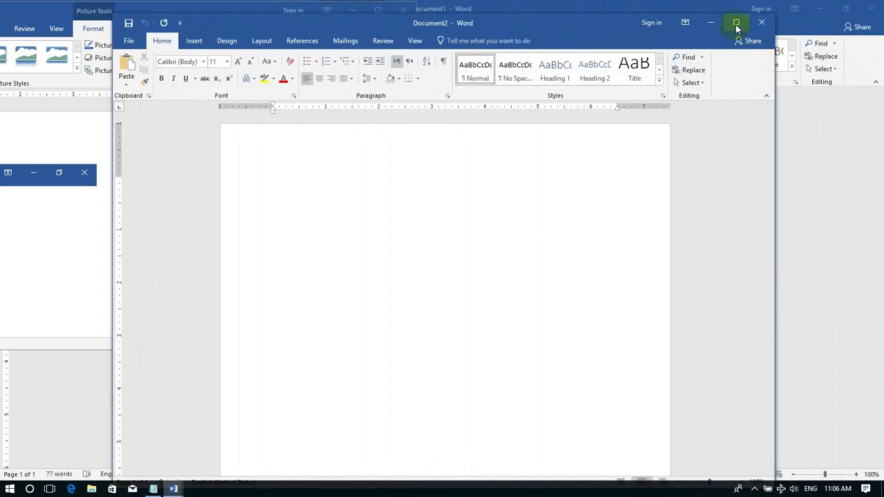
left_click(736, 24)
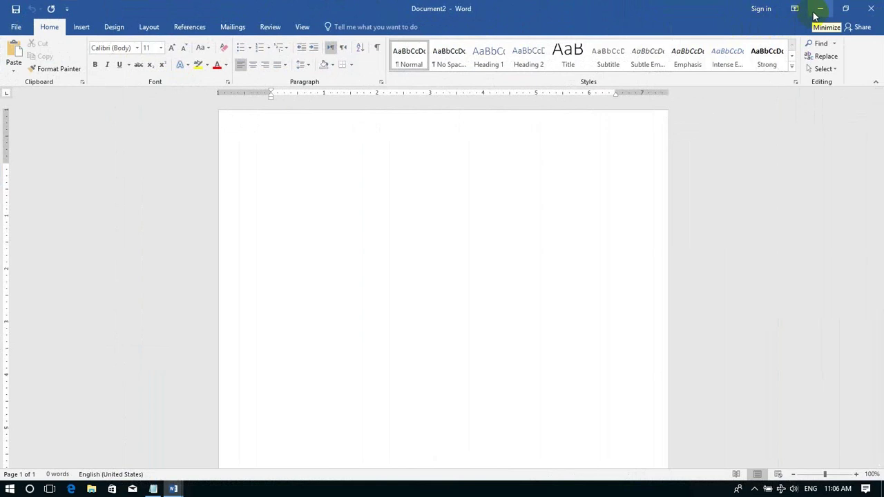
left_click(818, 10)
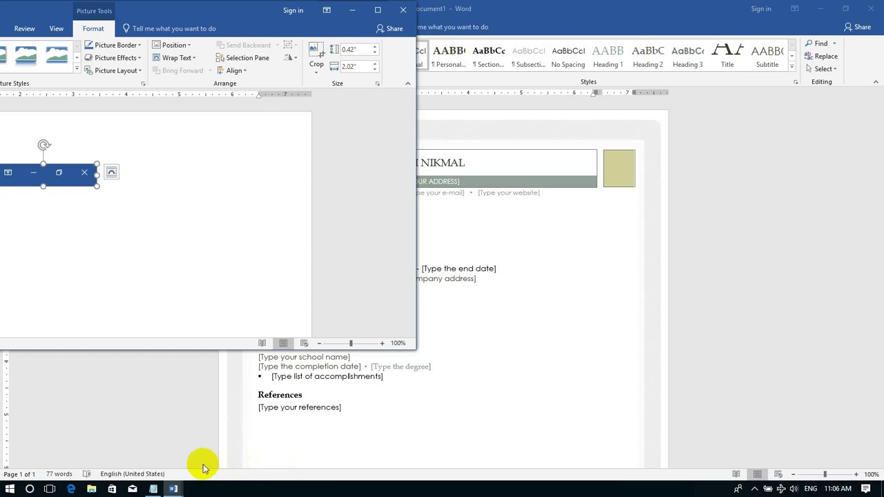
mouse_move(174, 489)
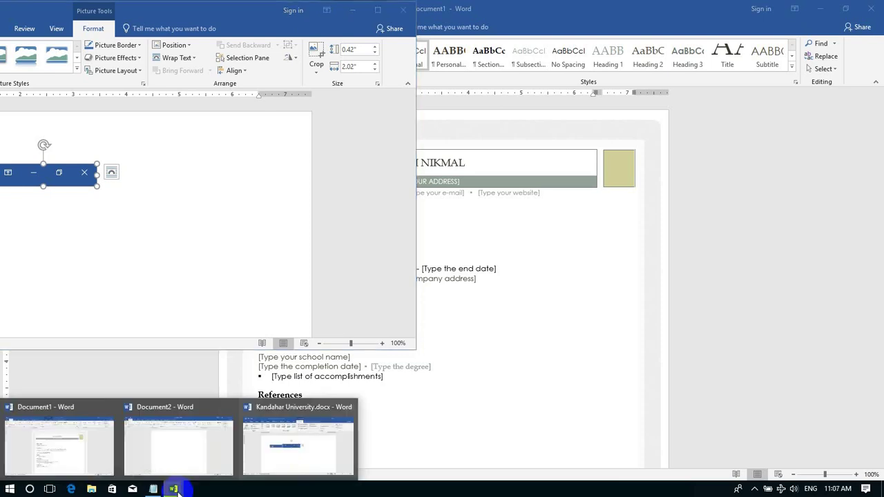
left_click(204, 463)
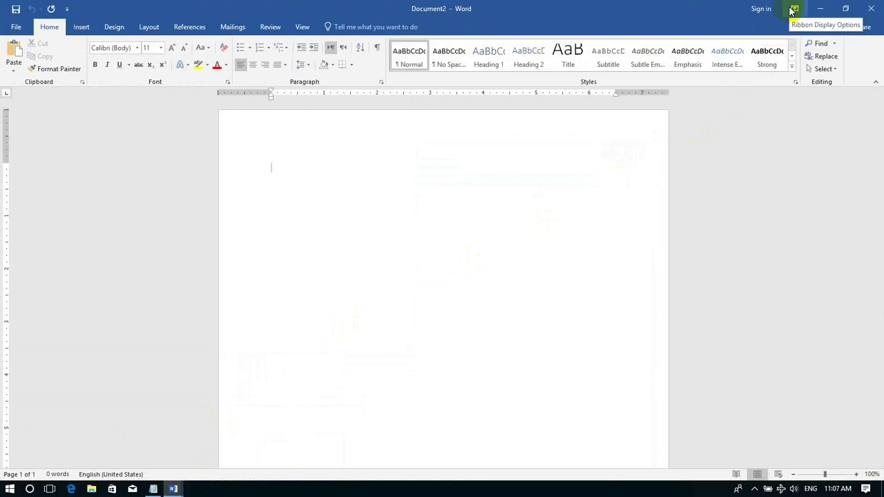
Start a Screen Clipping from the Insert commands twice, cancelling each with Esc
left_click(91, 29)
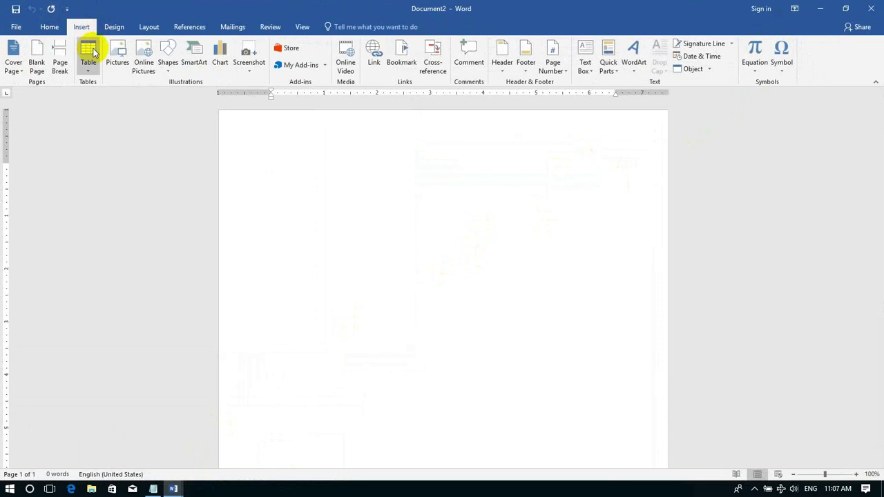
left_click(257, 77)
left_click(276, 152)
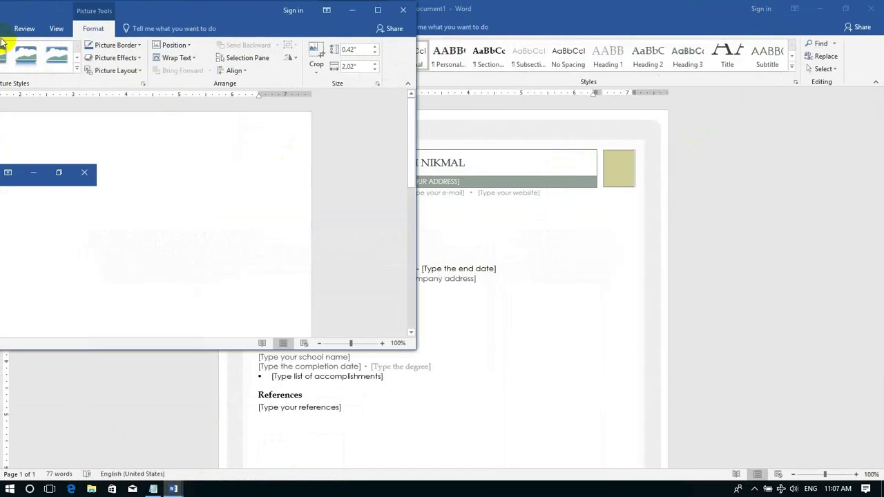
key("Escape")
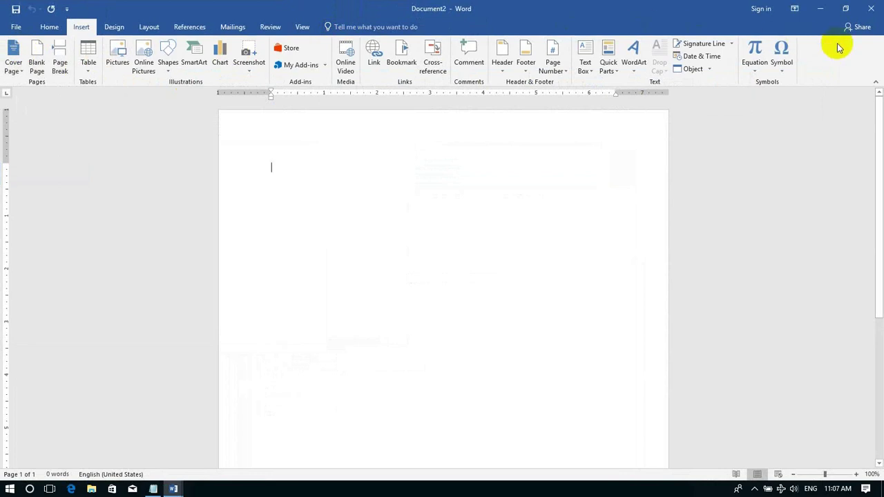
left_click(247, 66)
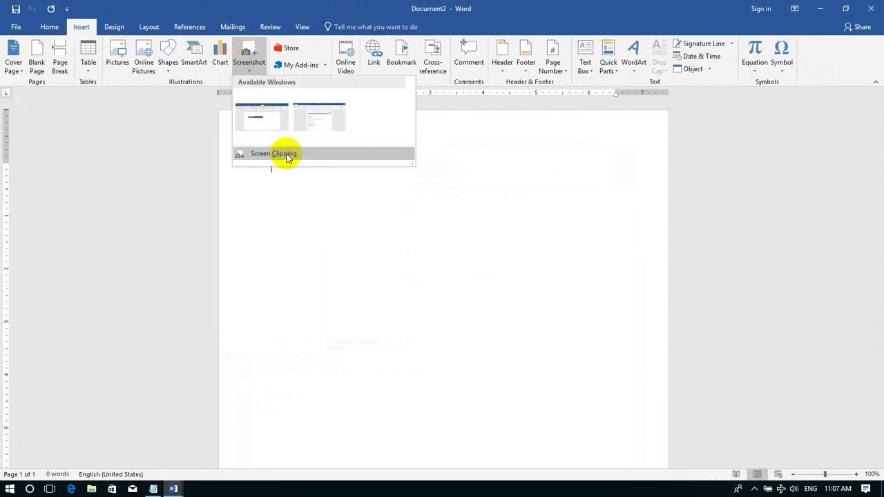
left_click(286, 154)
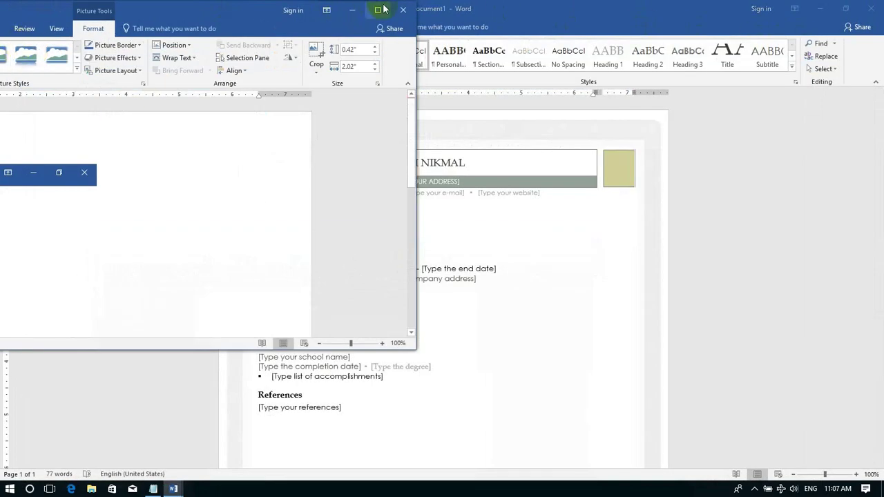
key("Escape")
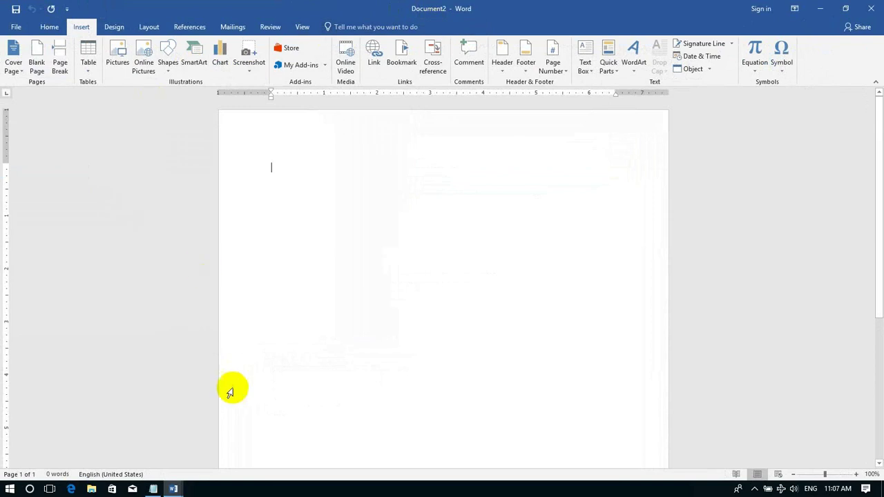
Show Document1's Design formatting ribbon and close the extra Word window without saving
mouse_move(174, 489)
left_click(87, 452)
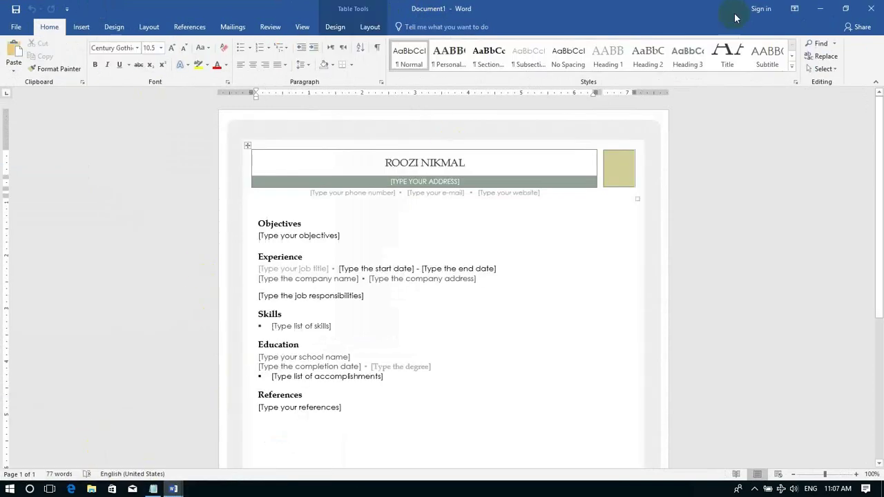
left_click(107, 29)
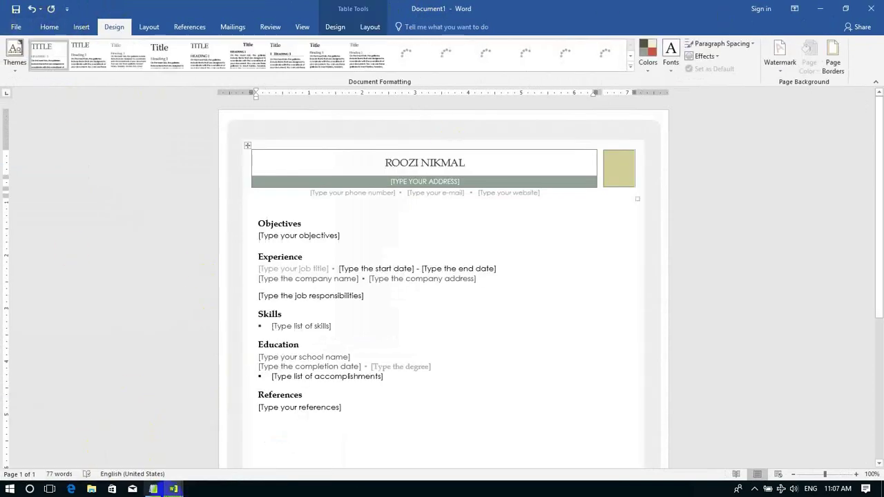
left_click(196, 462)
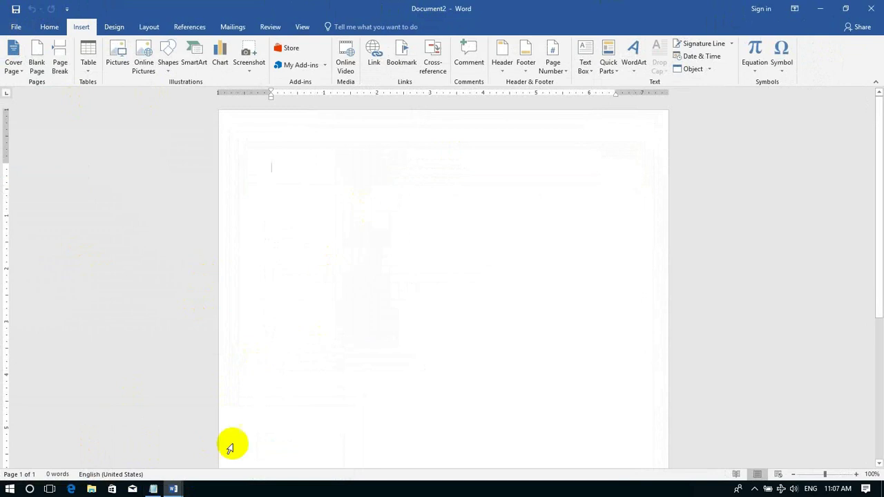
left_click(262, 432)
mouse_move(174, 489)
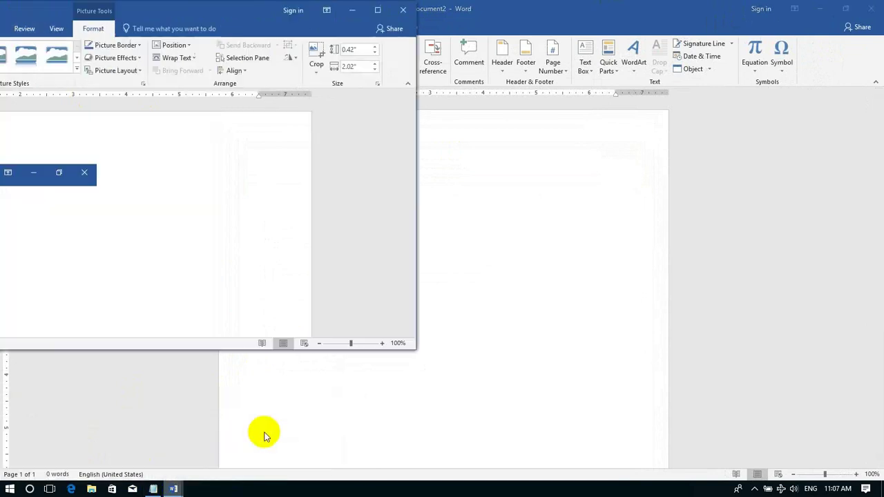
left_click(403, 9)
left_click(438, 266)
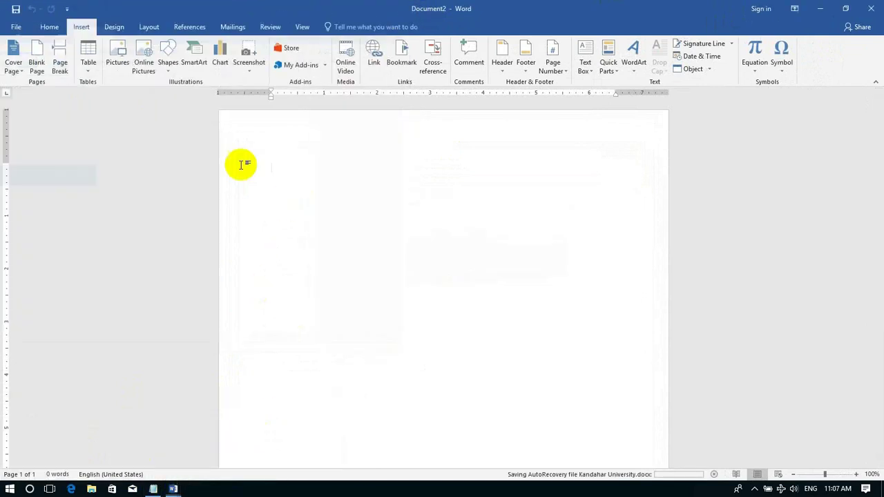
Clip Document1's Design ribbon into Document2 as a 6.5" × 0.39" picture
left_click(250, 69)
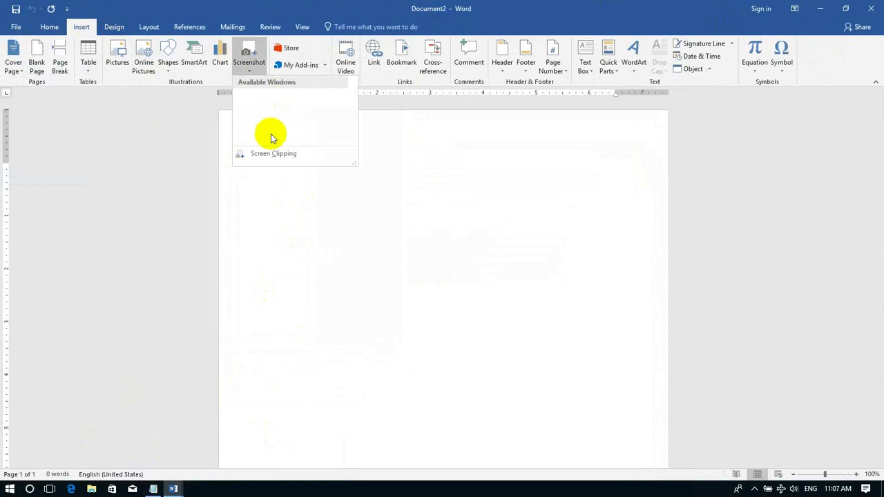
left_click(269, 155)
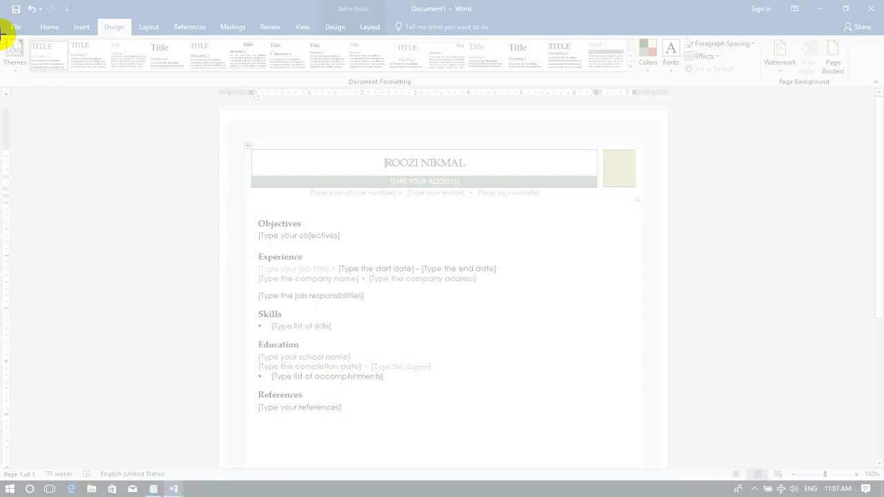
mouse_move(2, 35)
left_mouse_down()
mouse_move(356, 63)
mouse_move(877, 87)
left_mouse_up()
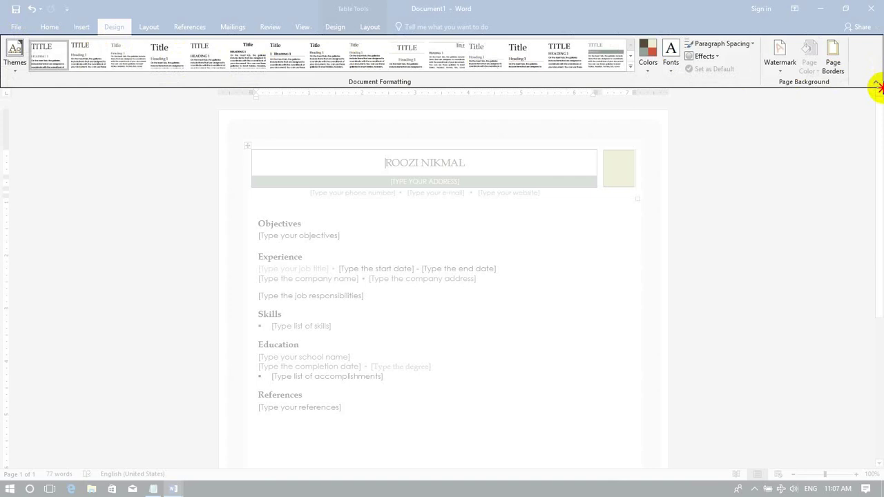
left_click_drag(877, 87, 875, 86)
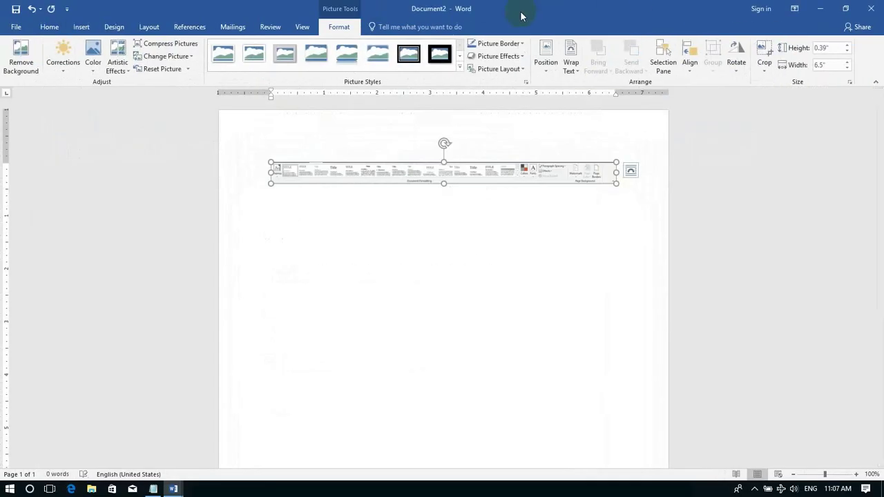
Try Auto-hide Ribbon, then switch the ribbon display to Show Tabs only
left_click(796, 11)
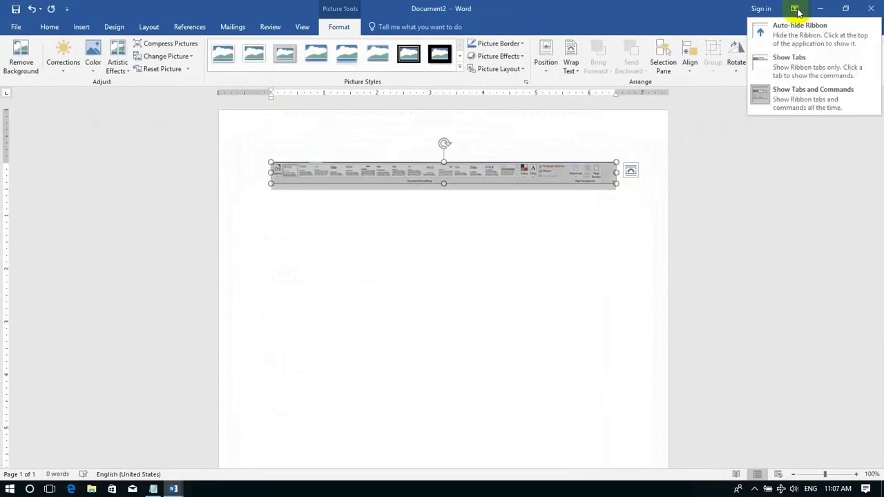
left_click(788, 43)
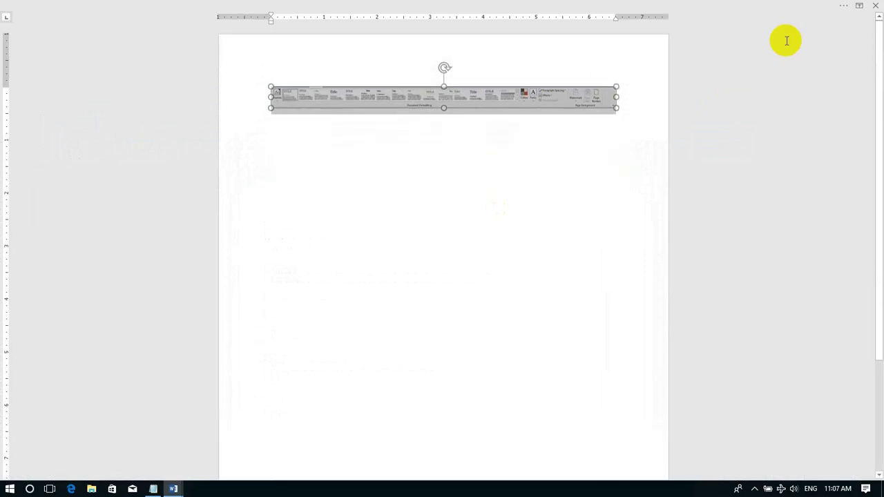
left_click(776, 8)
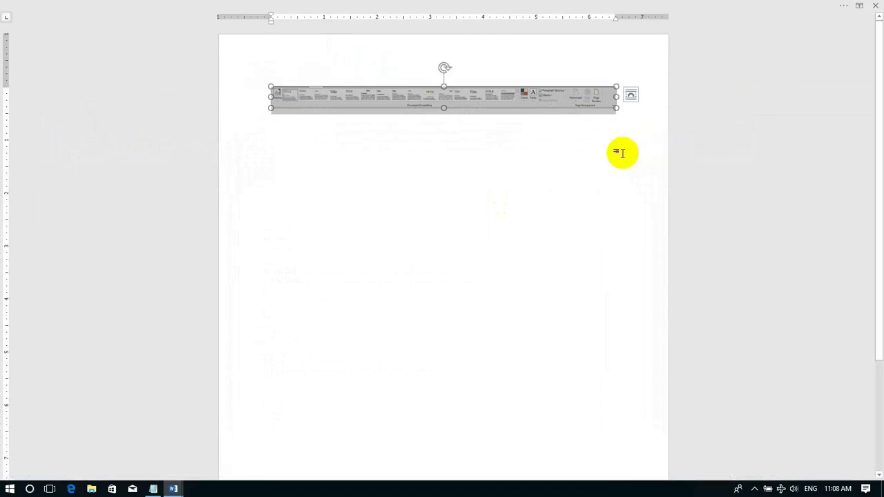
left_click(857, 7)
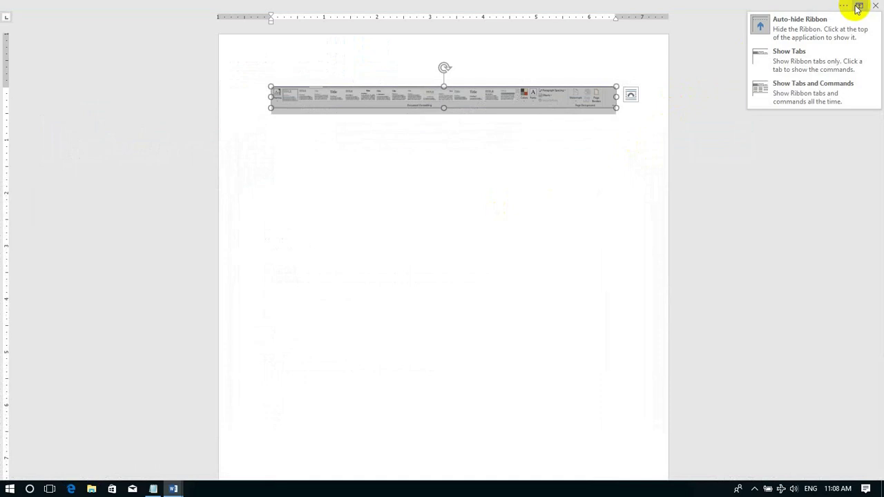
left_click(815, 60)
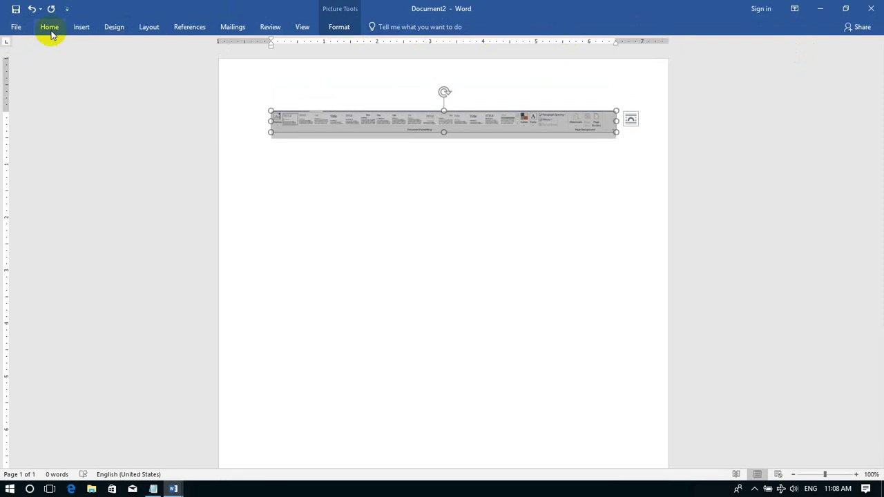
Temporarily expand and pin the Home ribbon, then collapse back to Show Tabs
left_click(51, 32)
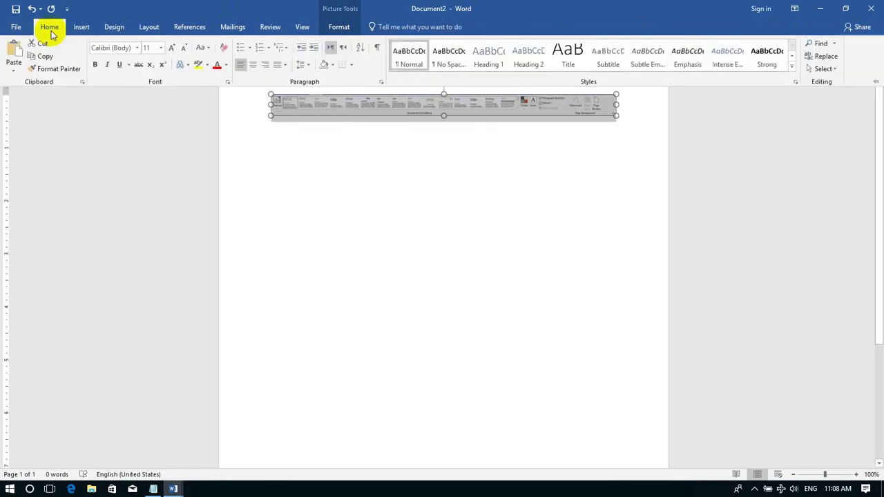
left_click(310, 223)
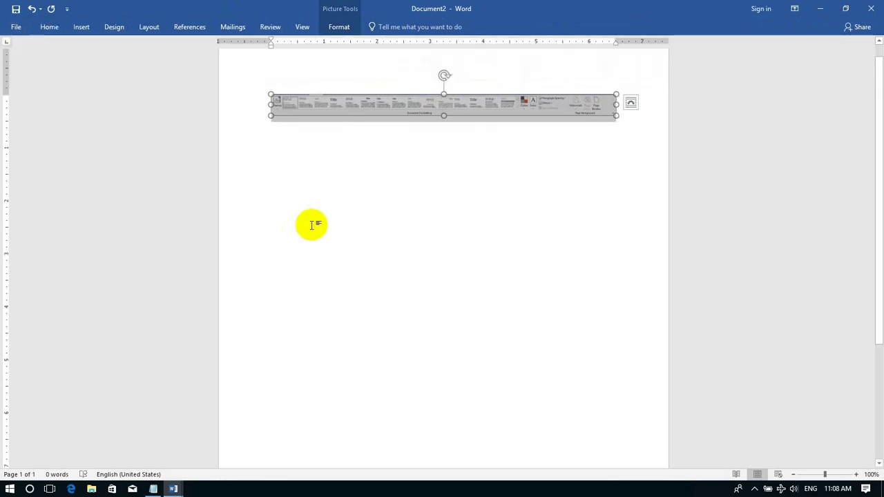
left_click(59, 29)
double_click(59, 29)
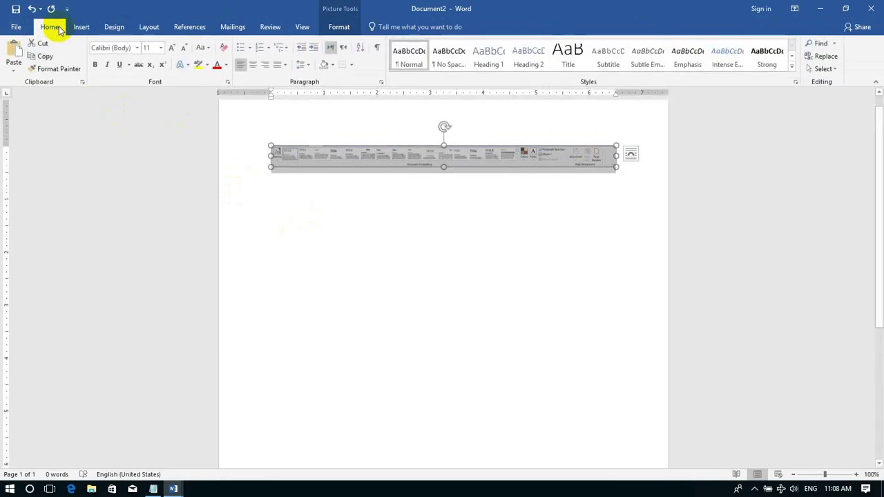
left_click(795, 9)
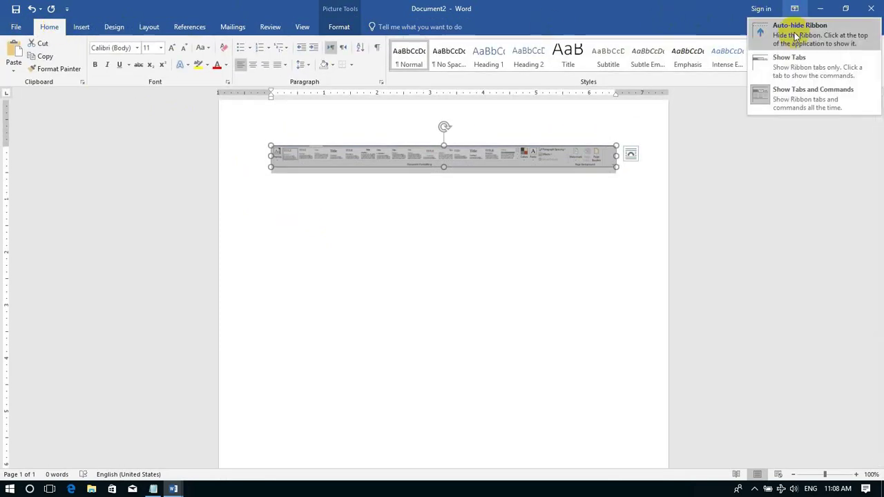
left_click(795, 60)
left_click(794, 8)
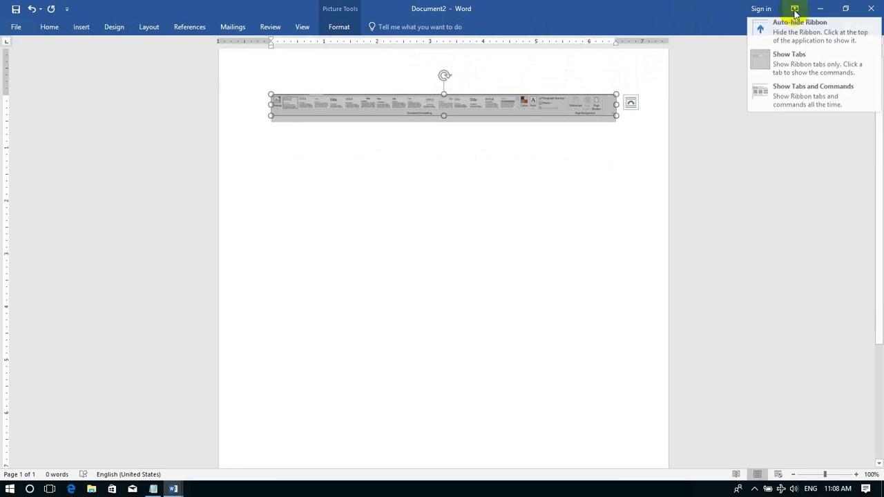
Restore Show Tabs and Commands, cancel the failed sign-in, and display the Home commands
left_click(791, 101)
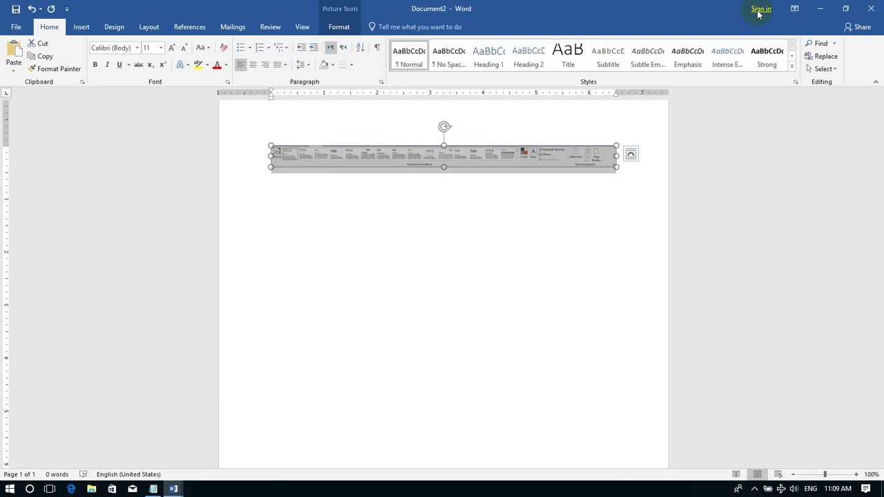
left_click(83, 28)
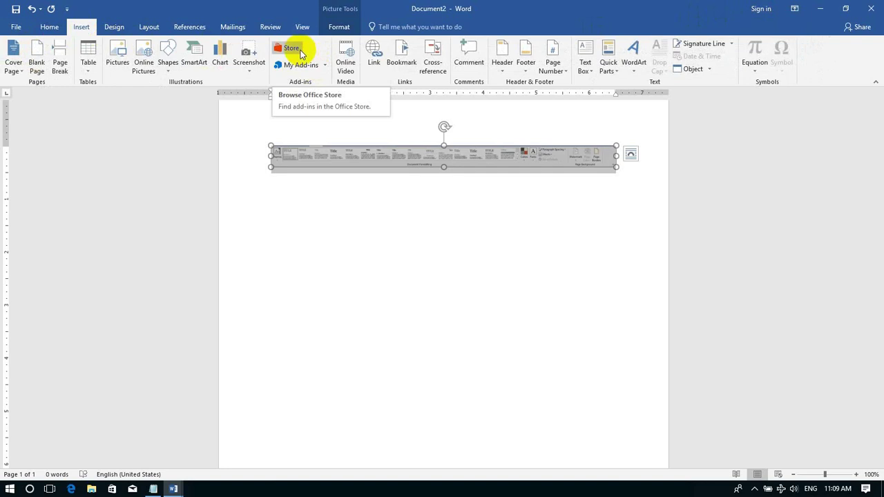
left_click(760, 9)
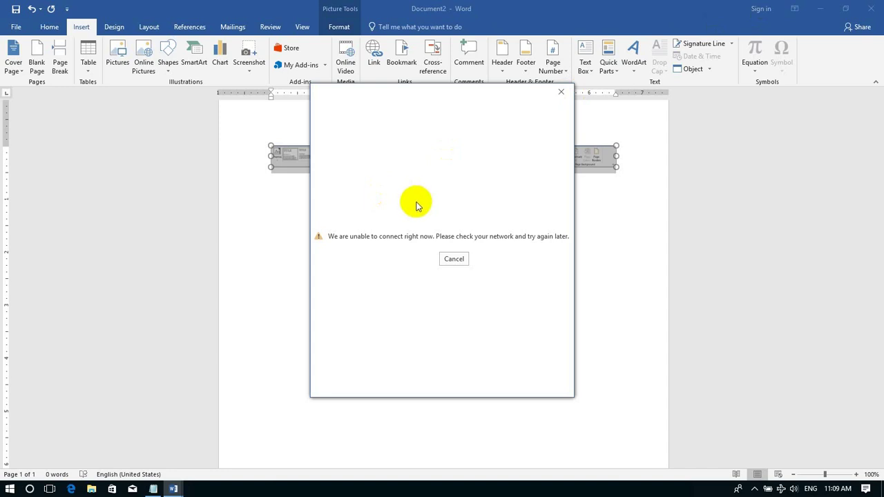
left_click(451, 258)
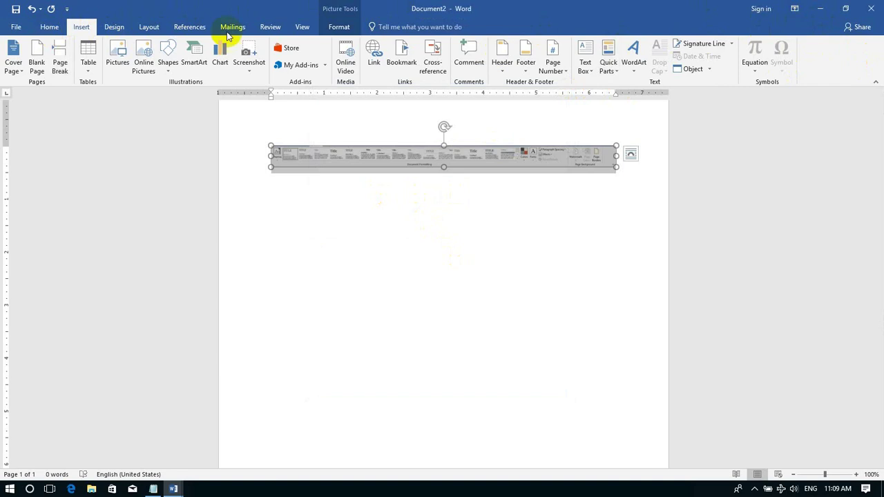
left_click(48, 30)
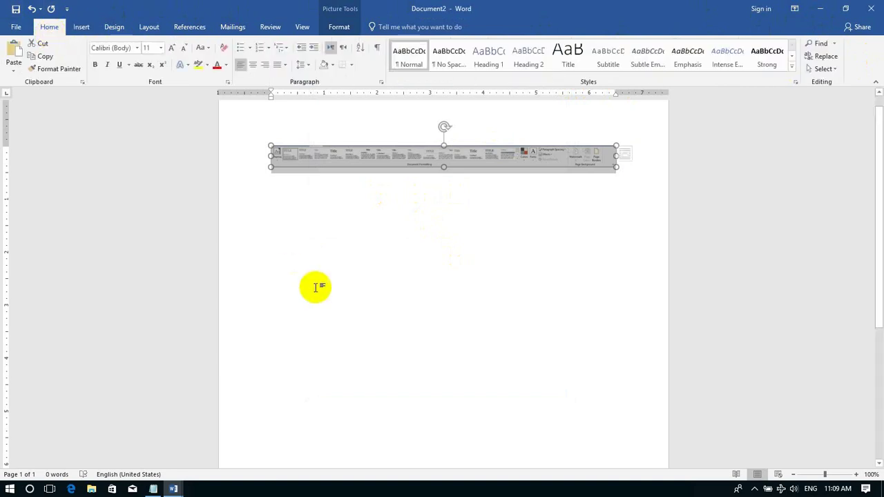
Delete the selected ribbon clipping picture, leaving Document2 at 0 words, and show Insert commands
key("Delete")
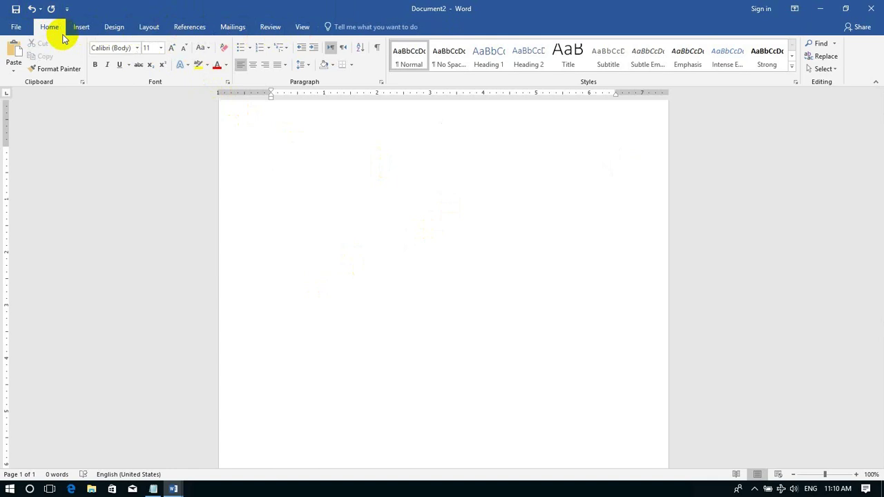
left_click(93, 32)
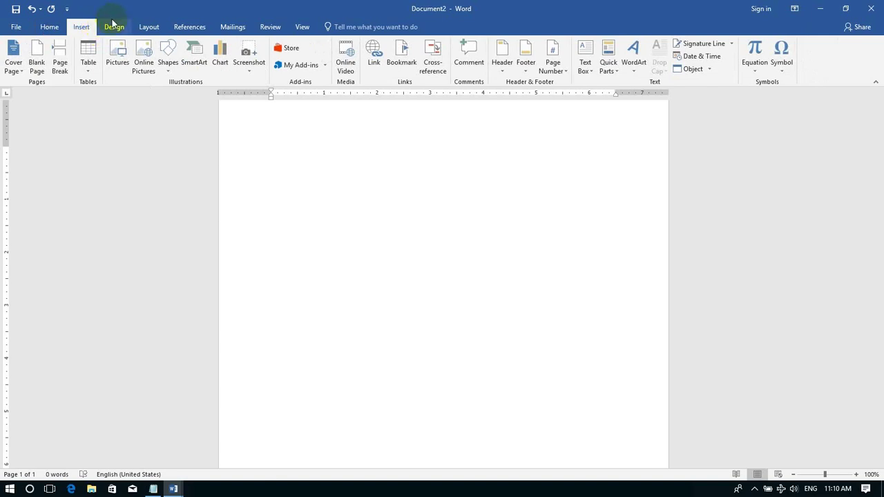
Browse the Design, Layout and References ribbon commands in turn
left_click(113, 27)
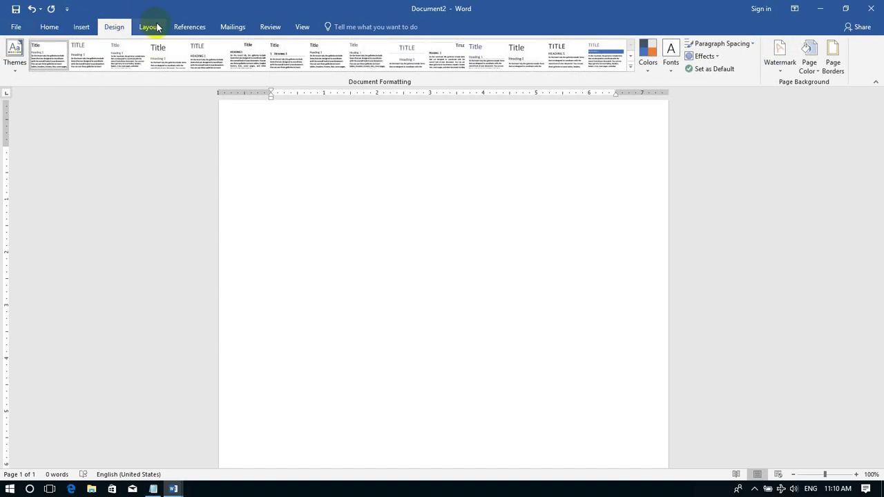
left_click(118, 33)
left_click(146, 31)
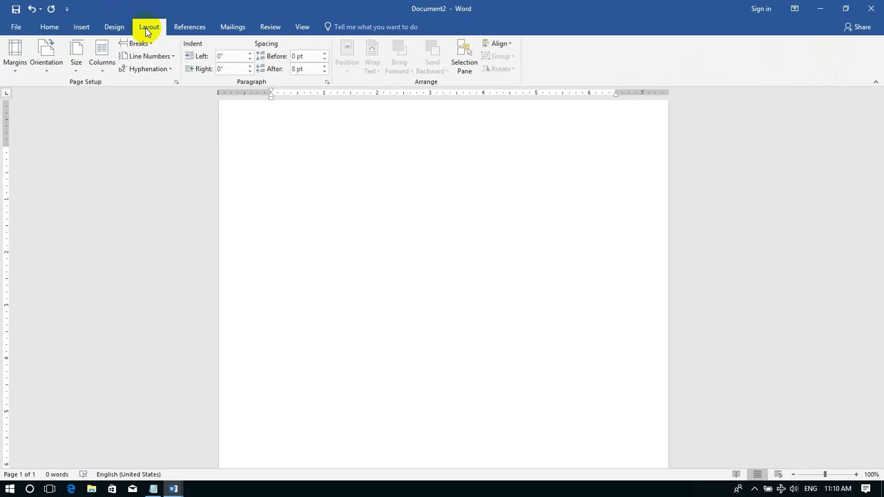
left_click(184, 28)
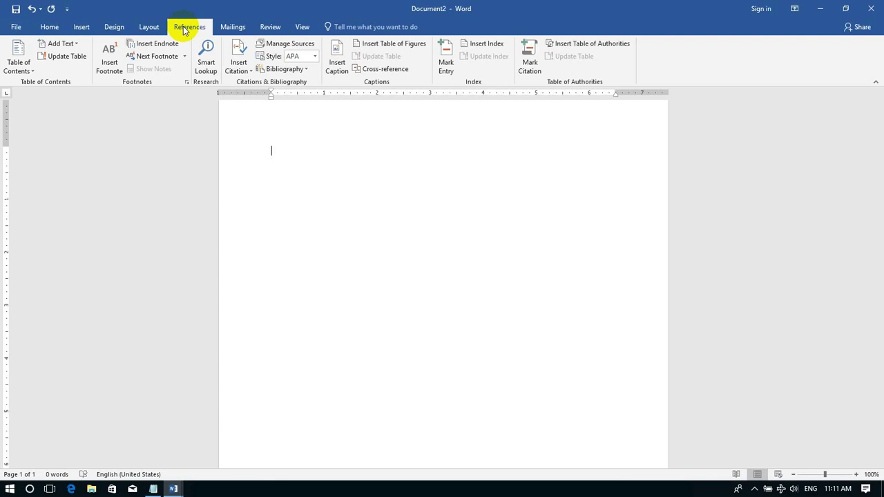
Browse the Mailings, Review and View ribbon commands in turn
left_click(231, 26)
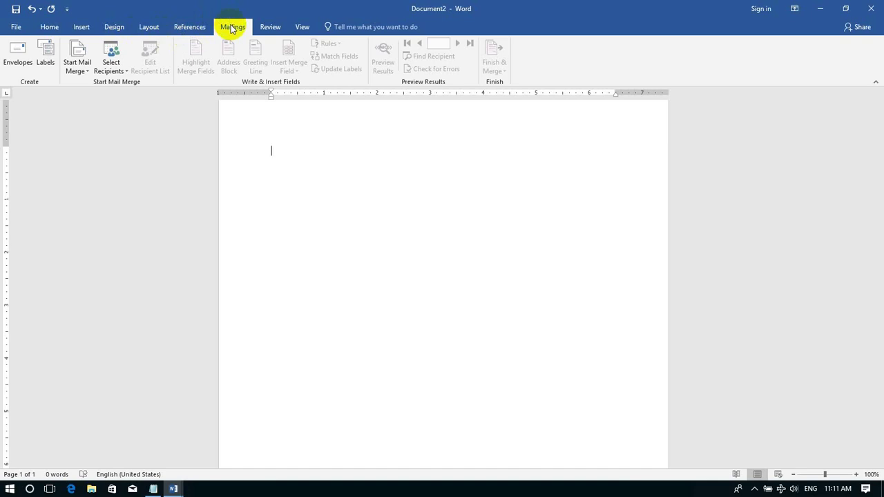
left_click(279, 27)
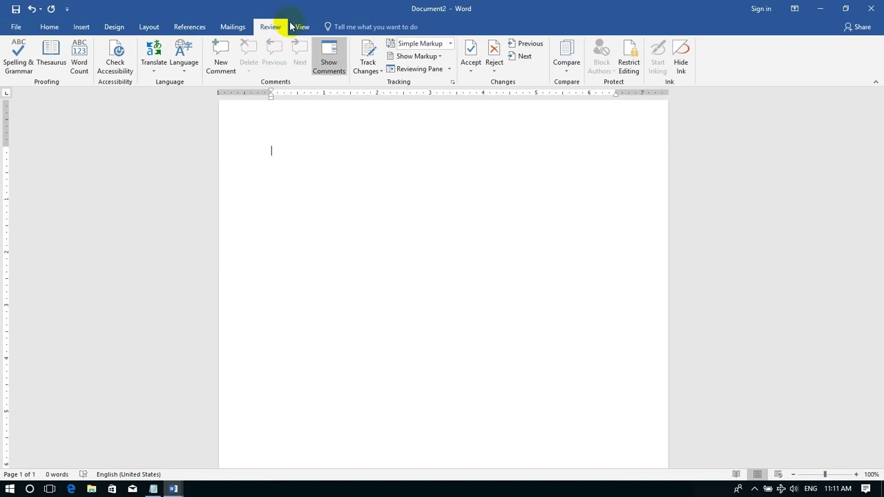
left_click(304, 26)
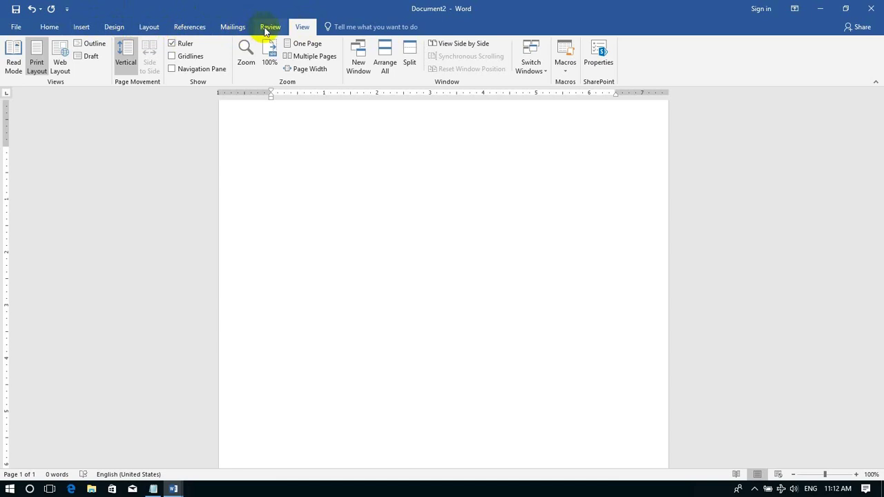
mouse_move(242, 97)
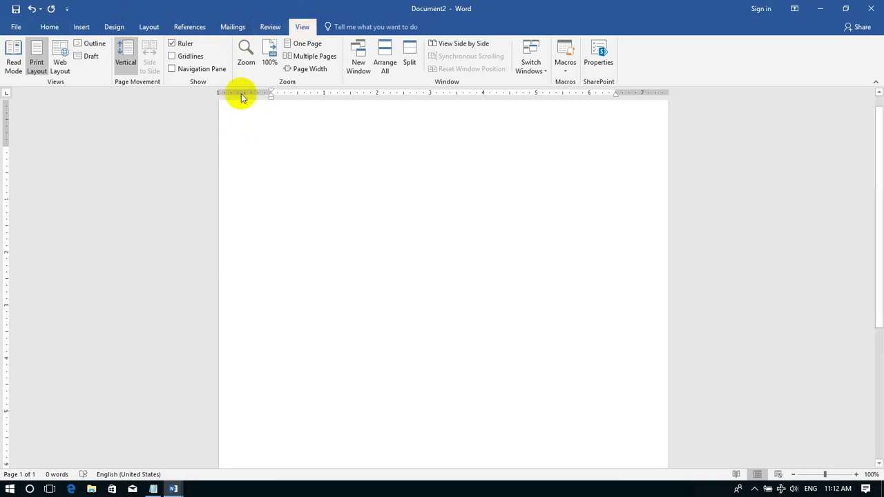
Fill the page with five paragraphs of sample text using =rand()
type("=rand")
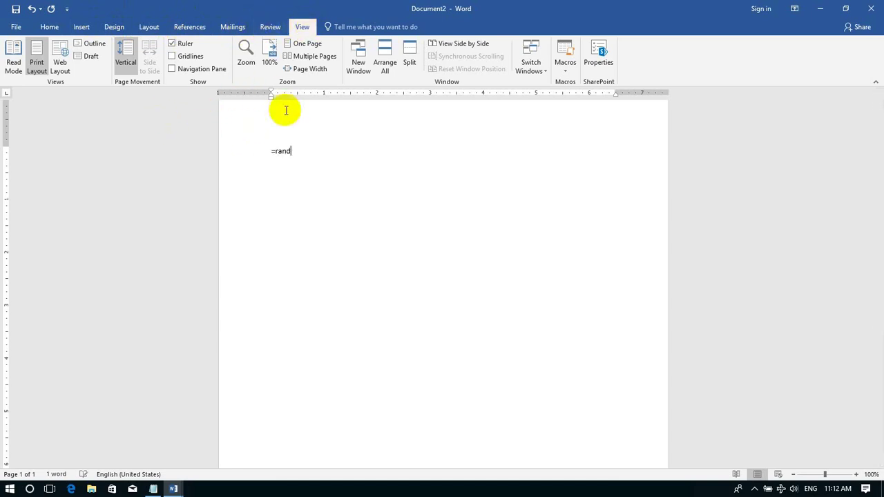
type("()")
key("Return")
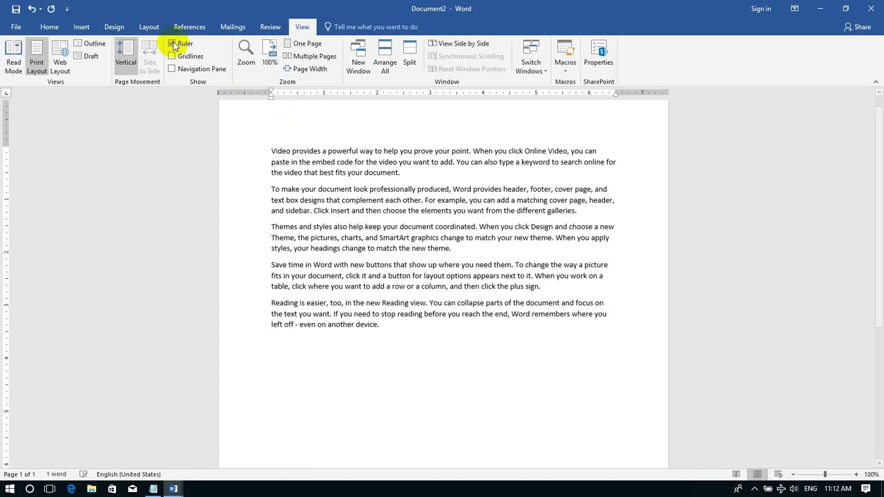
left_click(49, 26)
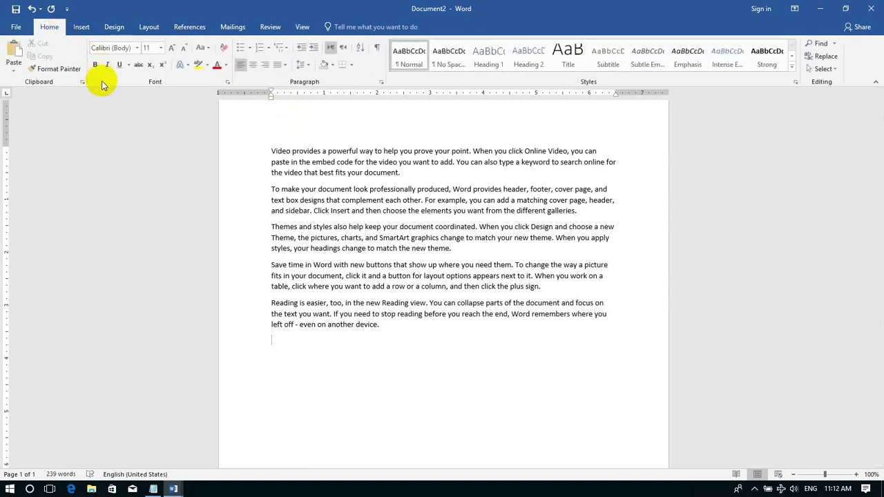
Take a first Screen Clipping of the Page Background group, then delete it
left_click(82, 28)
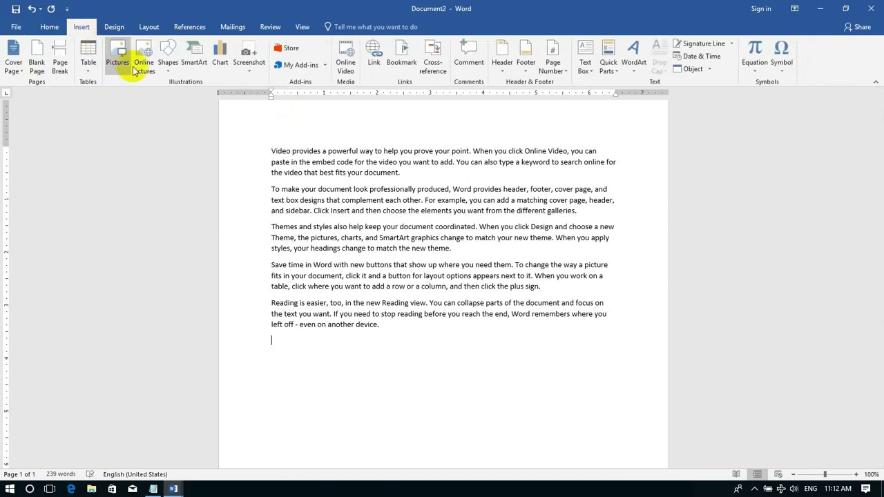
left_click(256, 78)
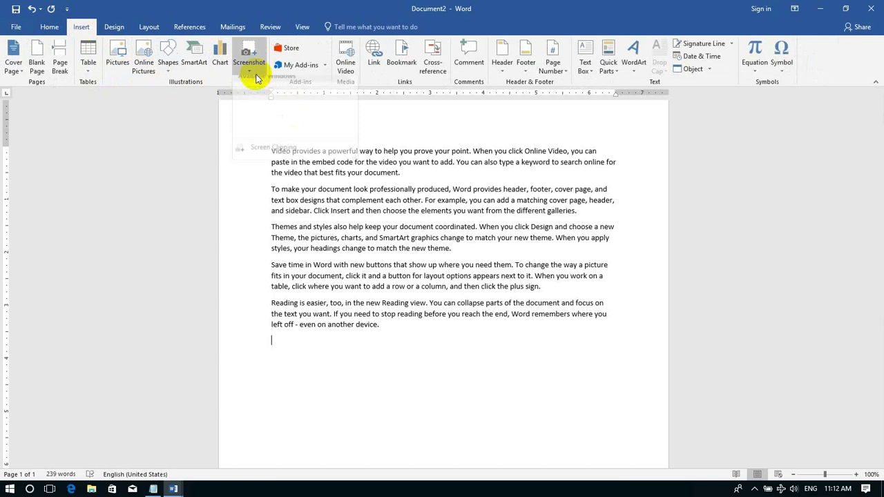
left_click(280, 153)
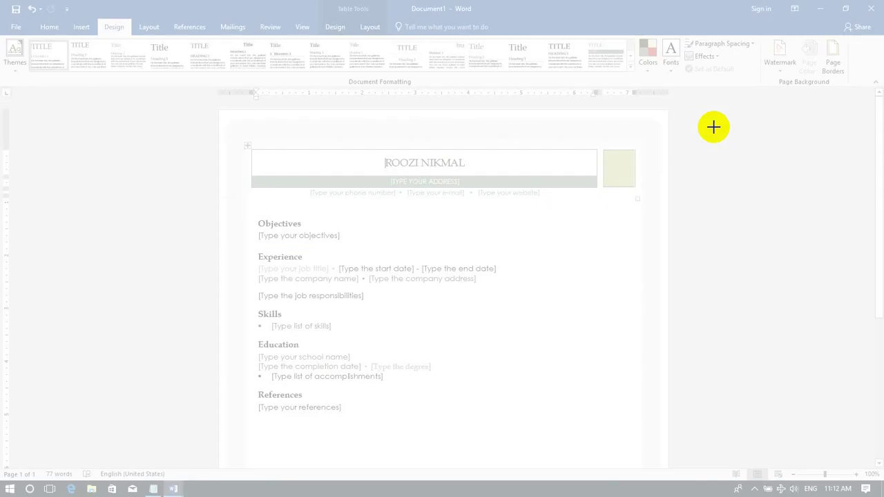
left_click_drag(850, 84, 770, 40)
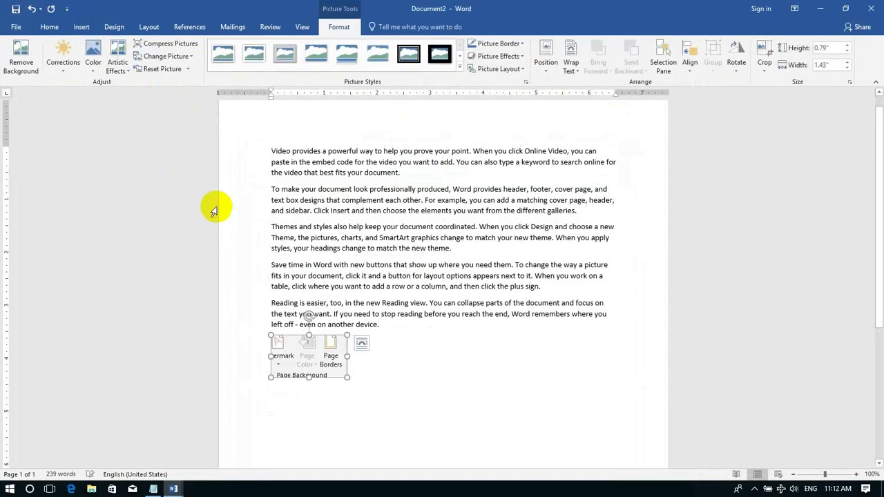
key("Delete")
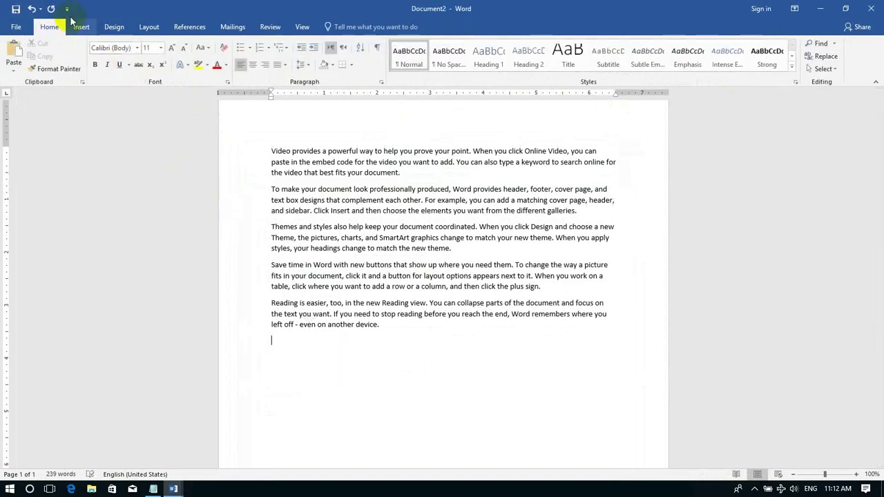
Insert a new Screen Clipping of the Page Background ribbon group below the text
left_click(92, 29)
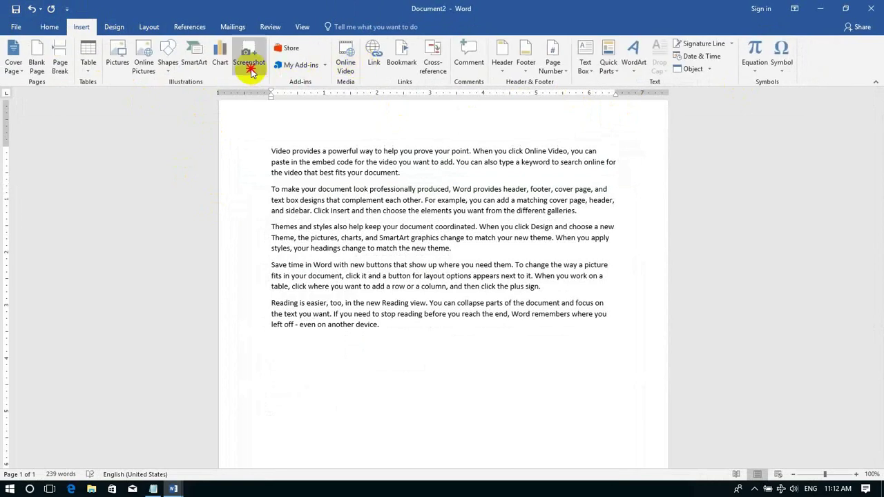
left_click(248, 58)
left_click(299, 154)
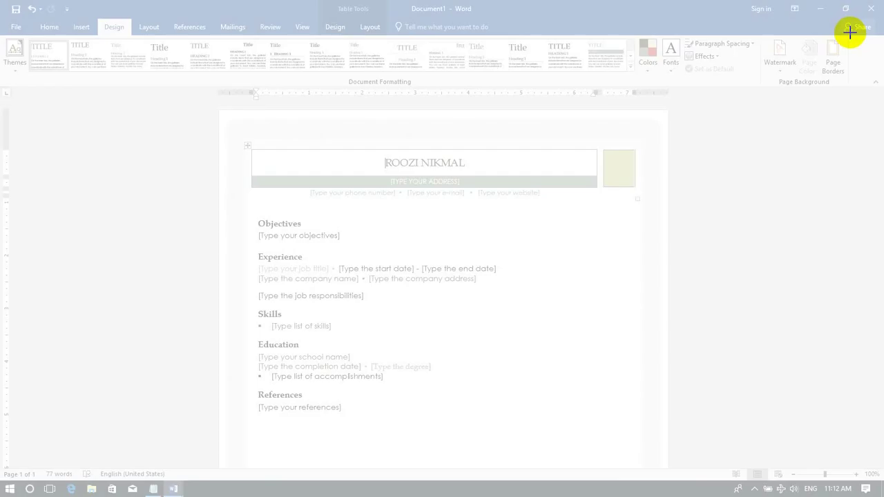
mouse_move(850, 33)
left_mouse_down()
mouse_move(808, 68)
mouse_move(758, 88)
left_mouse_up()
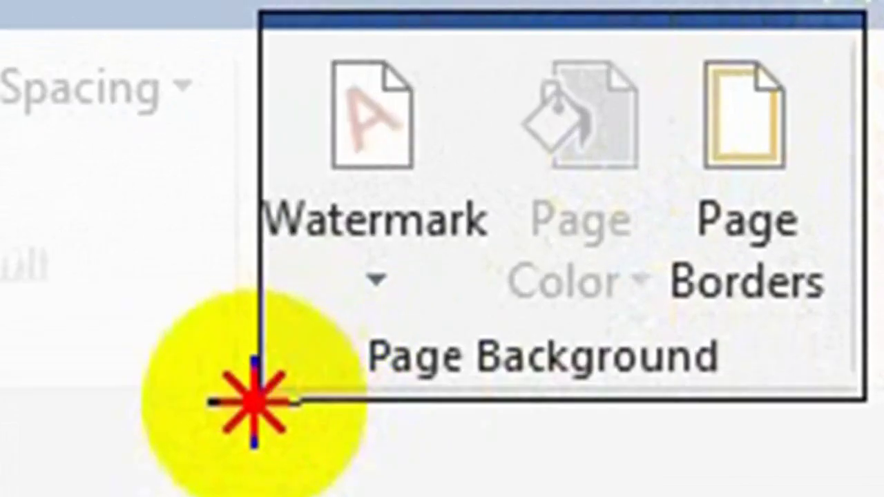
left_click_drag(232, 407, 227, 410)
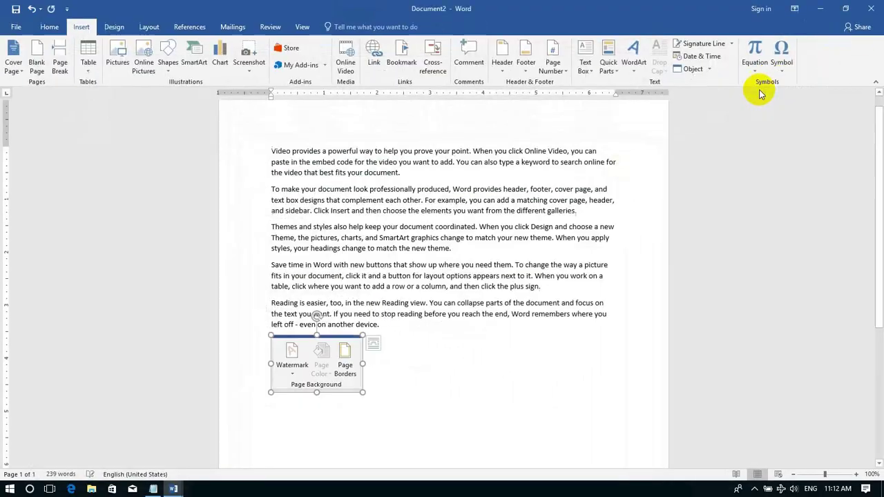
left_click(49, 29)
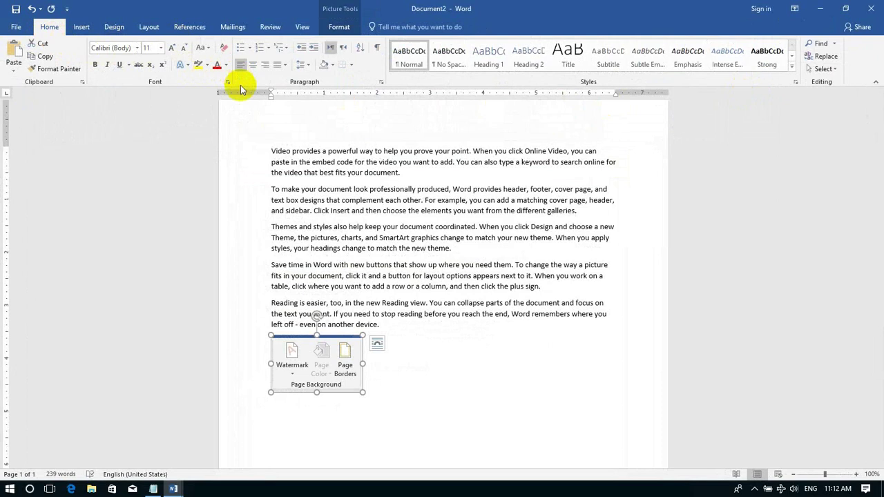
left_click(220, 172)
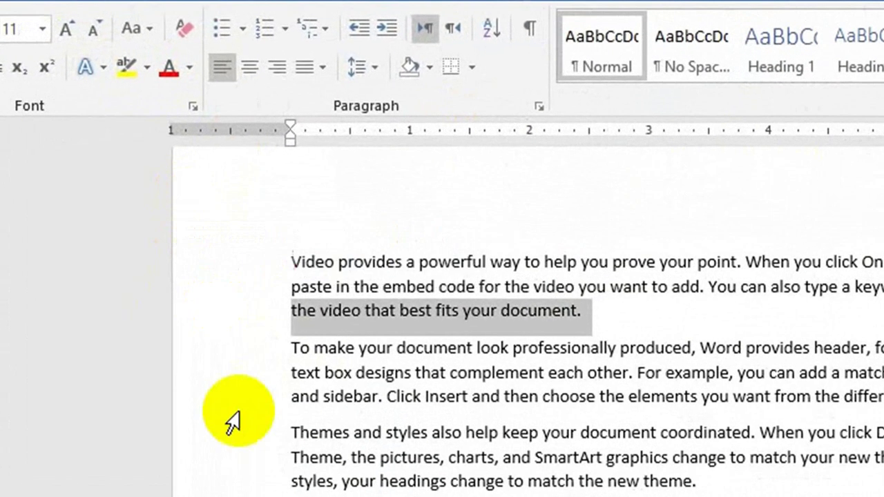
left_click(259, 343)
left_click(289, 396)
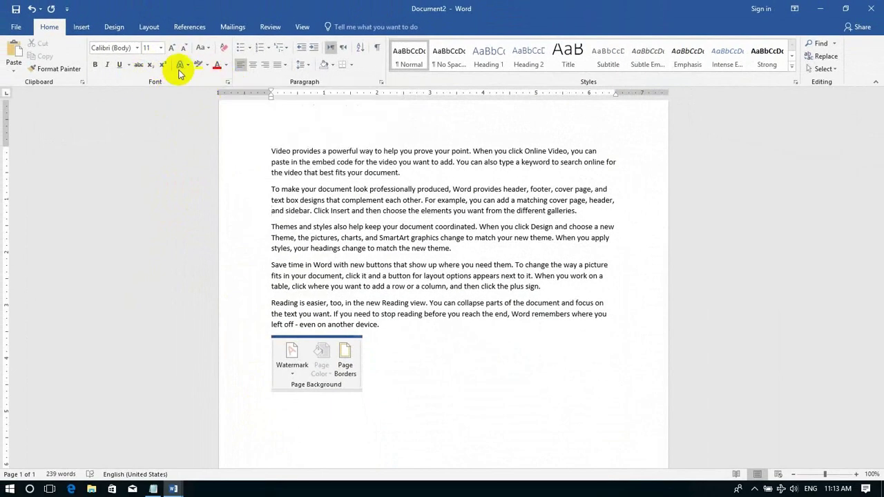
left_click(228, 81)
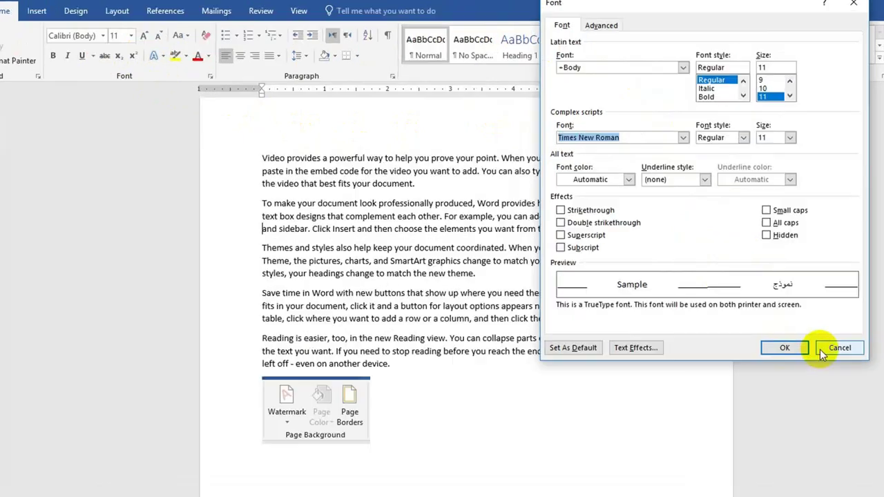
left_click(755, 311)
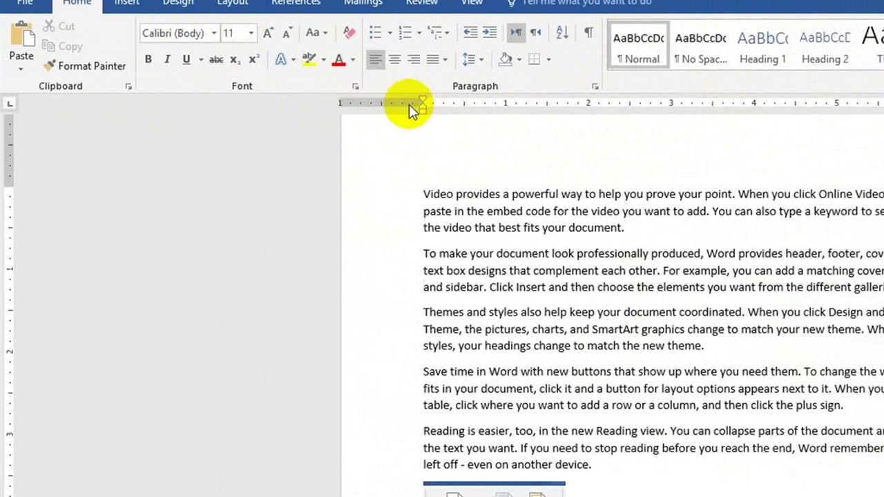
Select from the fourth paragraph to the end and indent their first lines
left_click_drag(10, 186, 10, 185)
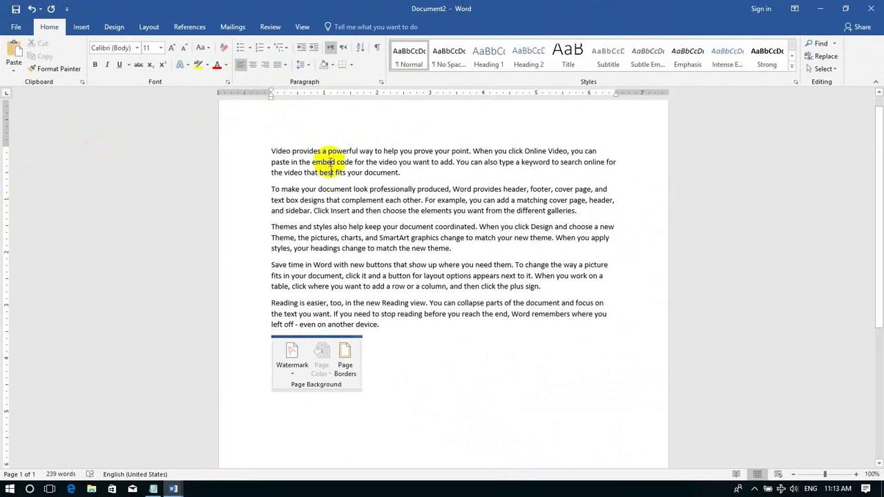
left_click(332, 172)
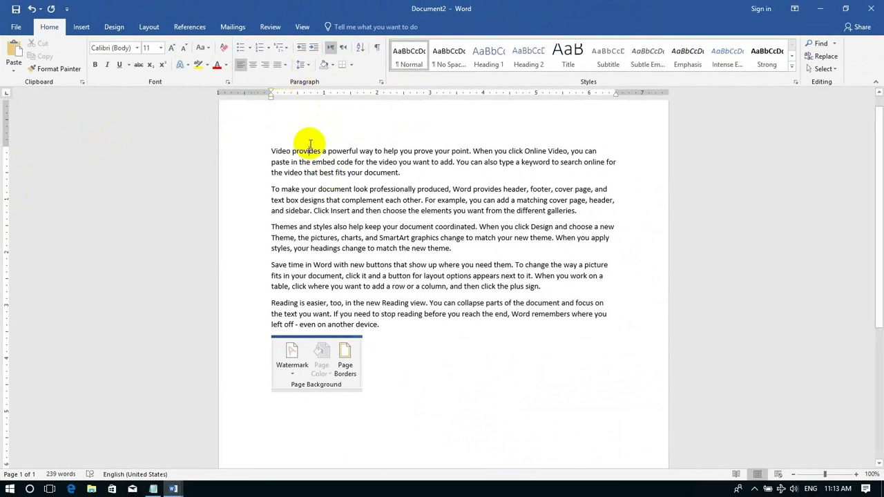
mouse_move(389, 325)
left_mouse_down()
mouse_move(303, 235)
mouse_move(273, 158)
left_mouse_up()
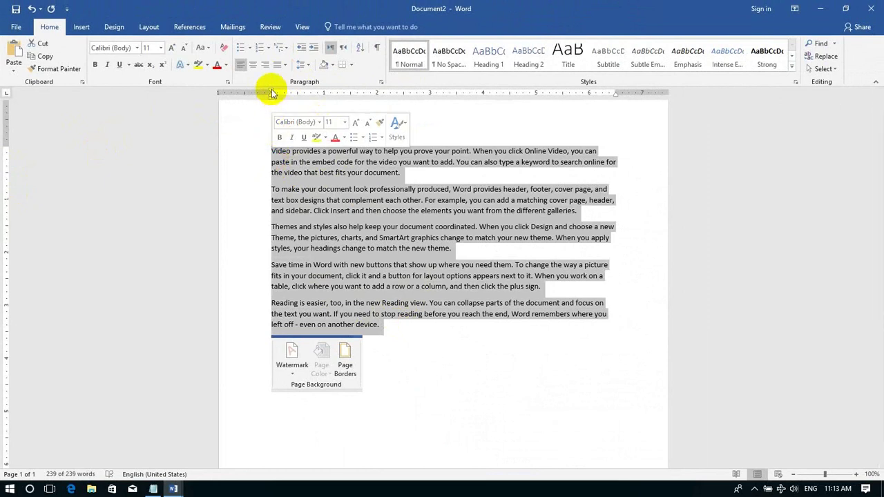
mouse_move(271, 92)
left_mouse_down()
mouse_move(284, 93)
mouse_move(271, 96)
left_mouse_up()
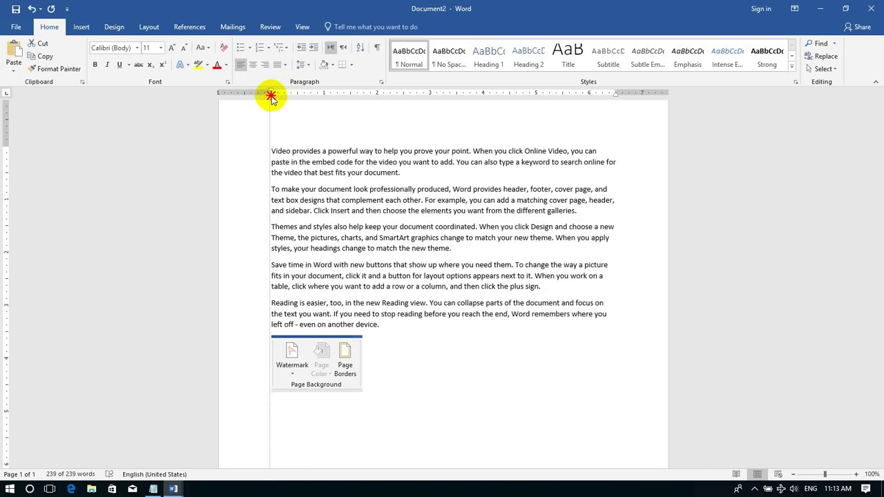
Shift the left indent of all text, clear the selection, and shrink the top margin
key("ctrl+a")
left_click_drag(271, 96, 270, 99)
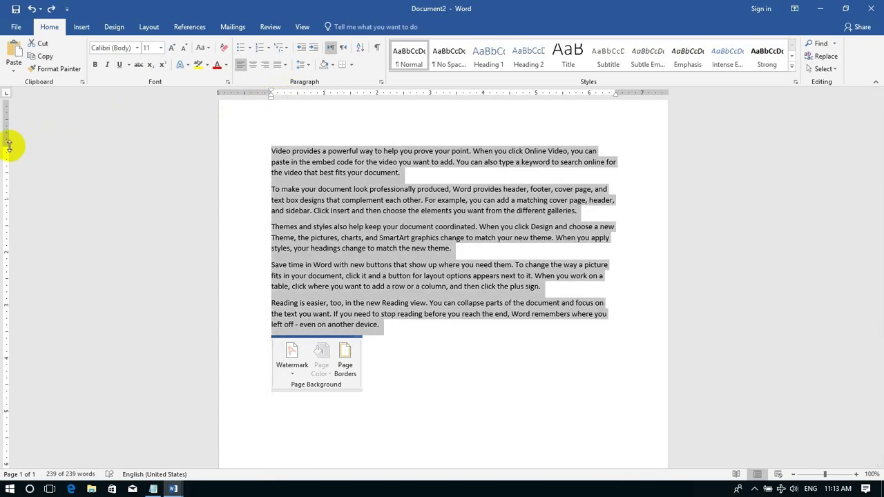
left_click(248, 152)
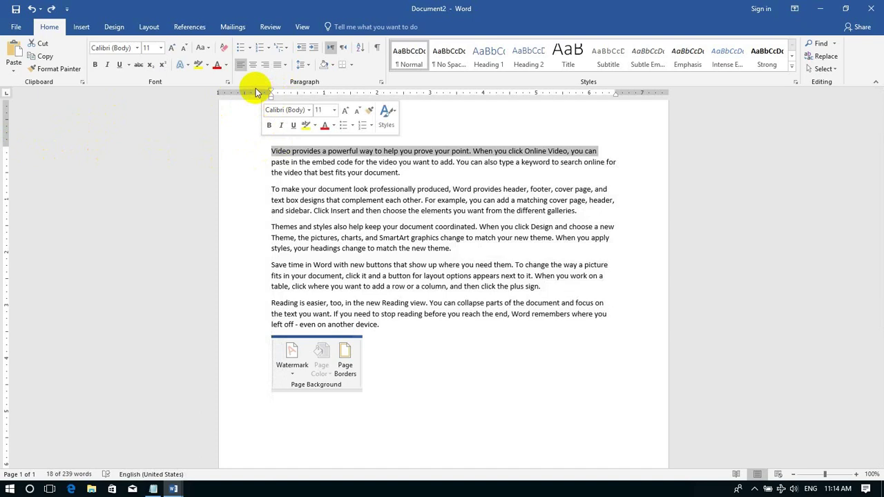
left_click(291, 182)
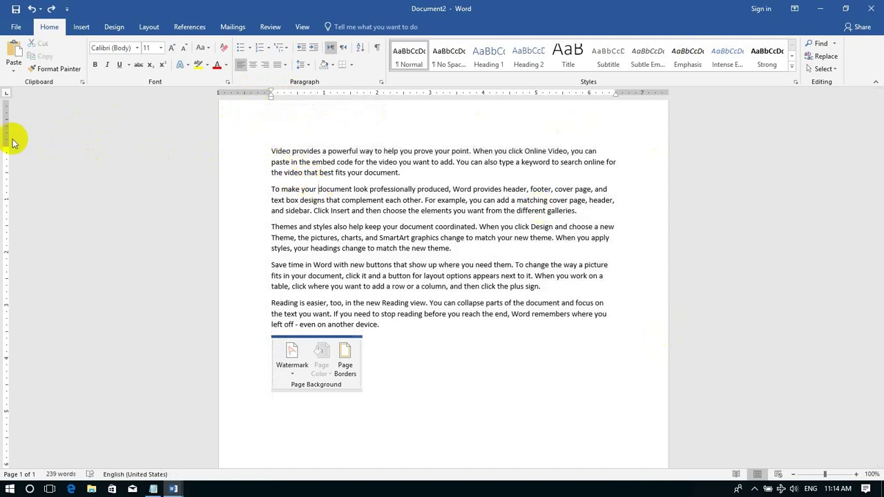
left_click_drag(7, 145, 11, 107)
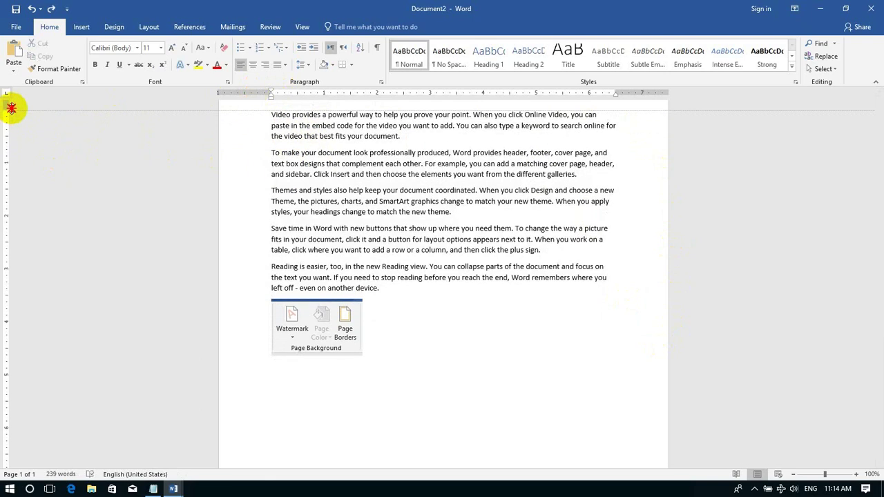
Enlarge then reduce the top margin so text starts slightly higher, and scroll down
left_click_drag(11, 108, 39, 226)
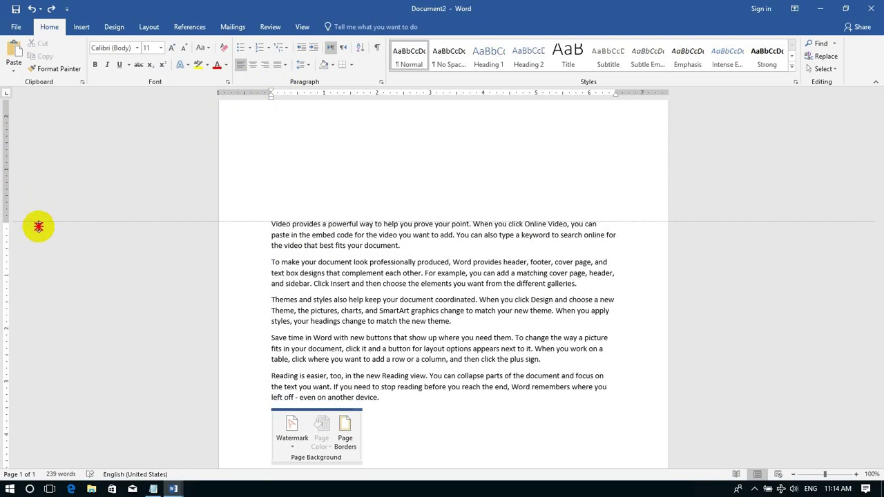
left_click_drag(39, 226, 28, 135)
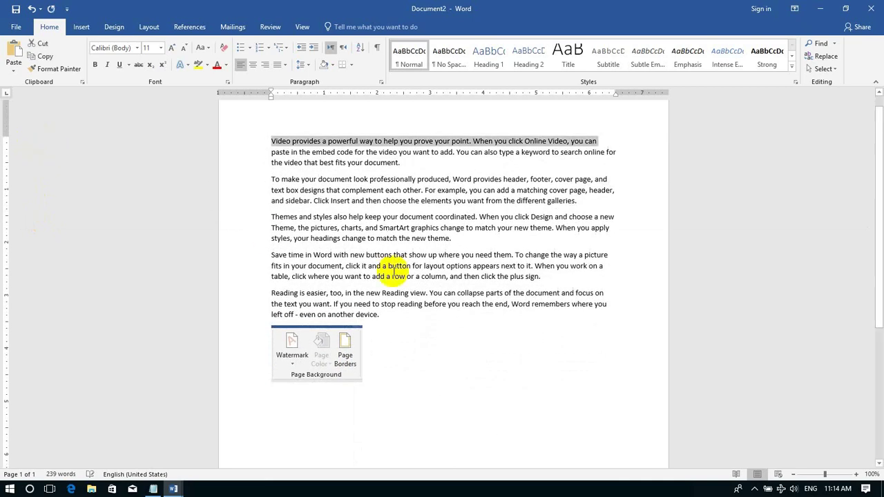
left_click(529, 304)
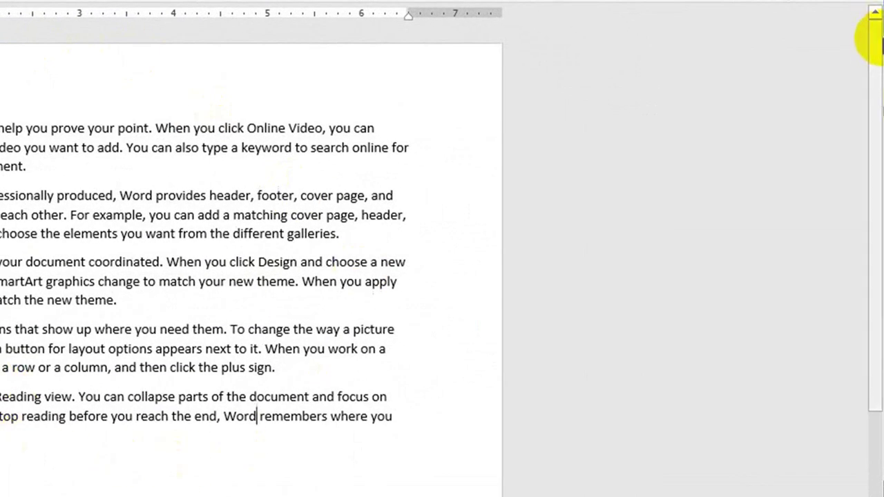
left_click_drag(876, 35, 868, 147)
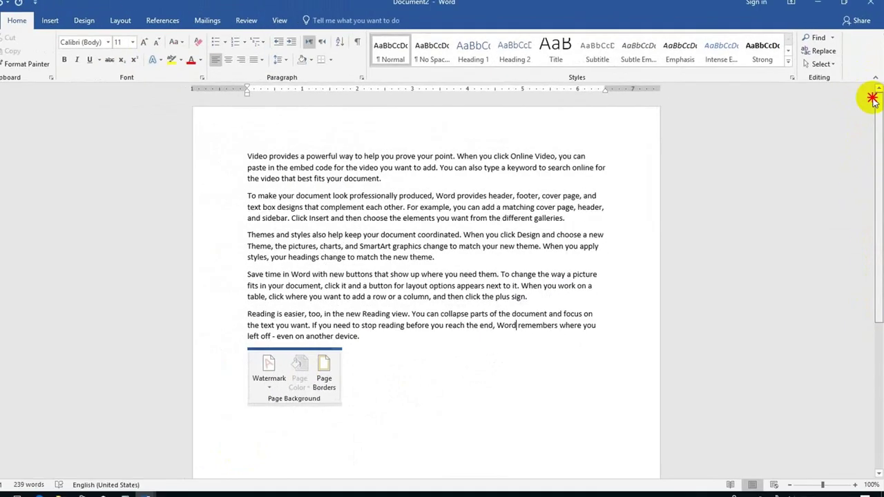
mouse_move(876, 97)
left_mouse_down()
mouse_move(877, 197)
mouse_move(860, 132)
left_mouse_up()
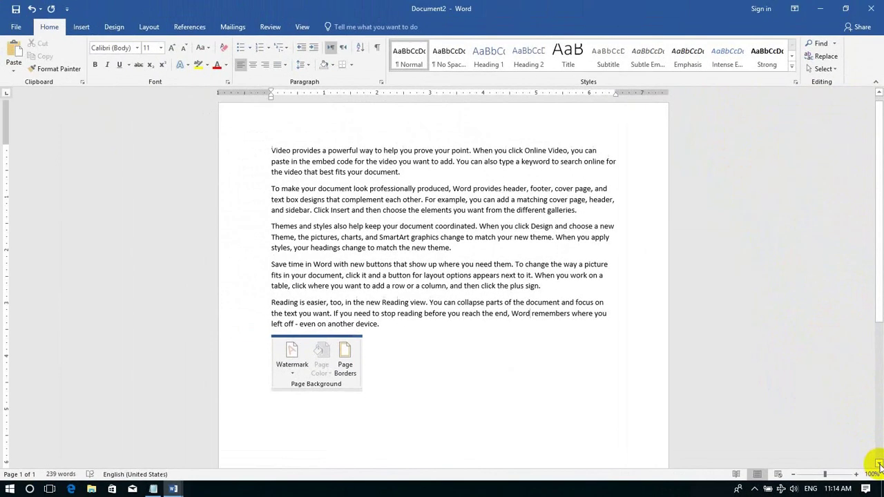
Scroll down to the end of the text, then back up to the Themes and styles paragraph
left_click(879, 464)
left_click(879, 465)
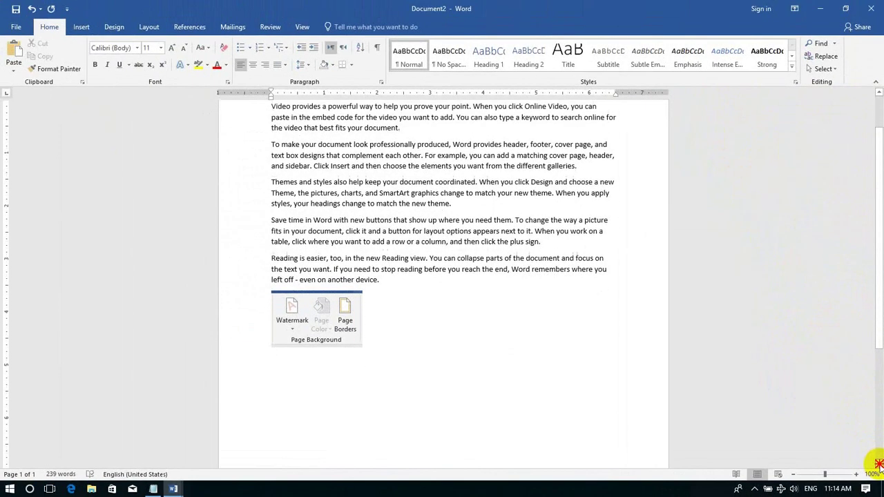
left_click(879, 464)
left_click(879, 464)
left_click(879, 464)
left_click(878, 464)
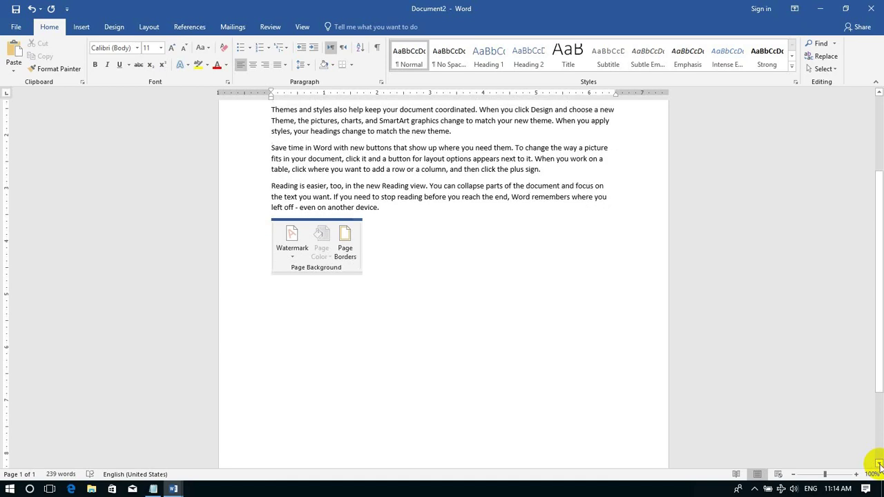
left_click(878, 464)
left_click(878, 464)
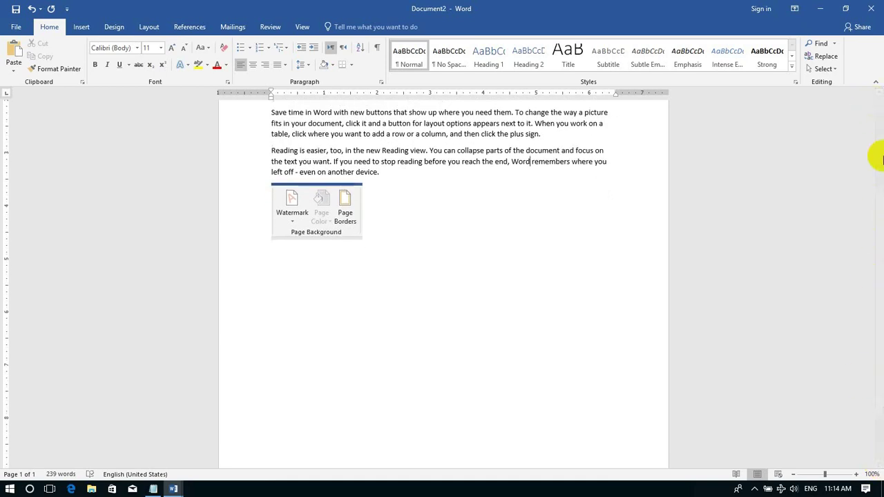
left_click(878, 92)
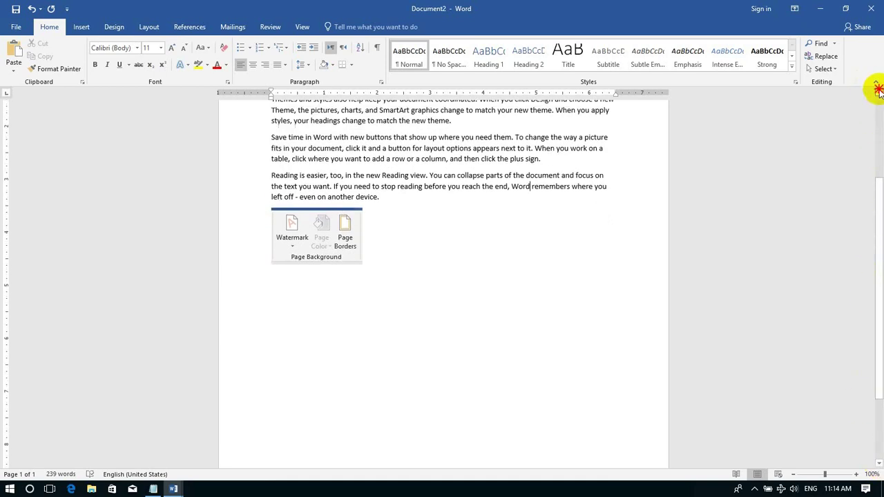
left_click(878, 92)
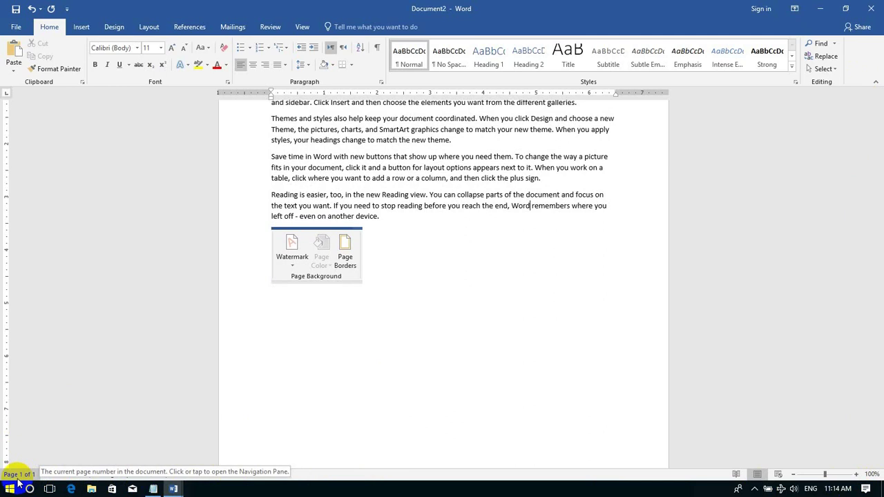
left_click(857, 475)
left_click(857, 475)
left_click(857, 475)
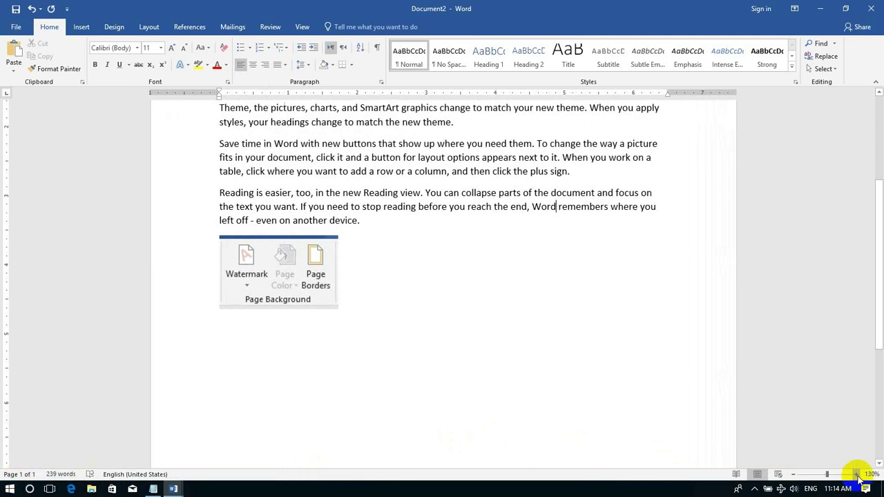
double_click(857, 476)
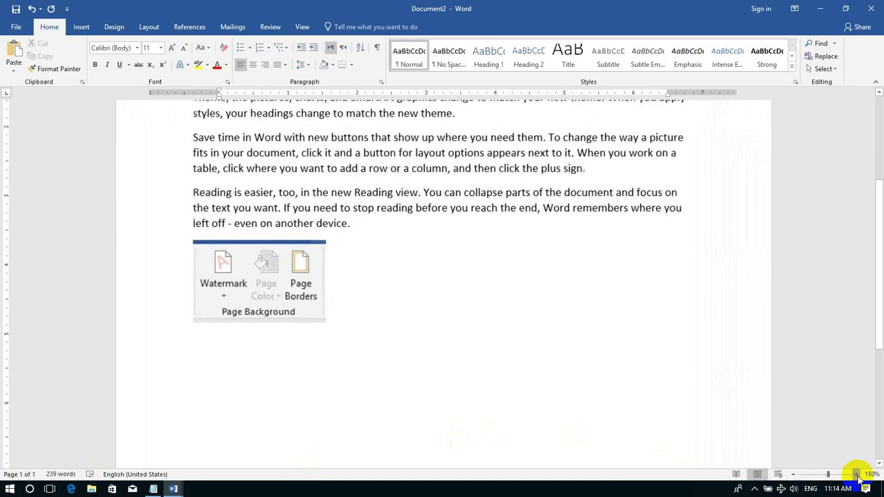
double_click(857, 475)
double_click(858, 475)
left_click(857, 475)
left_click(857, 475)
left_click(858, 475)
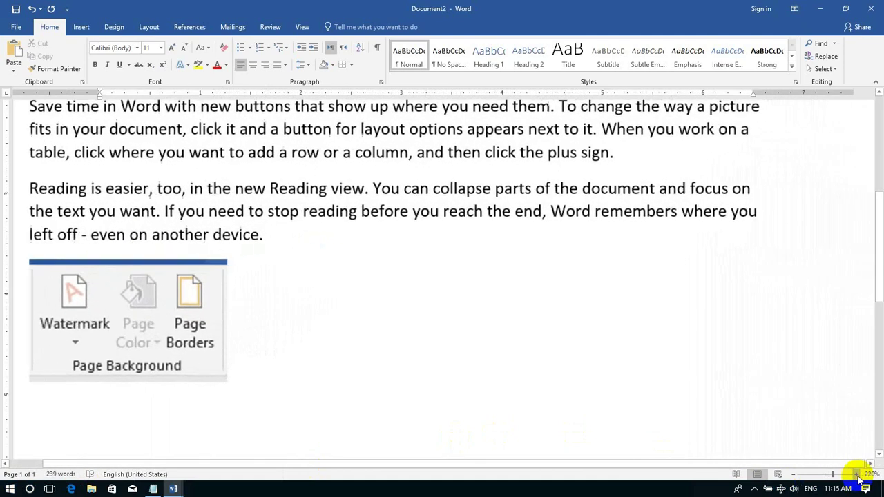
left_click(857, 475)
double_click(792, 475)
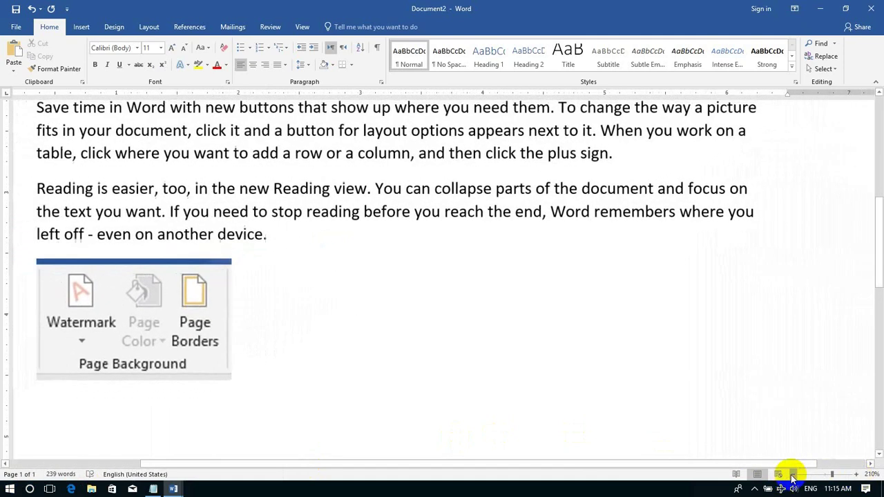
double_click(792, 475)
double_click(792, 475)
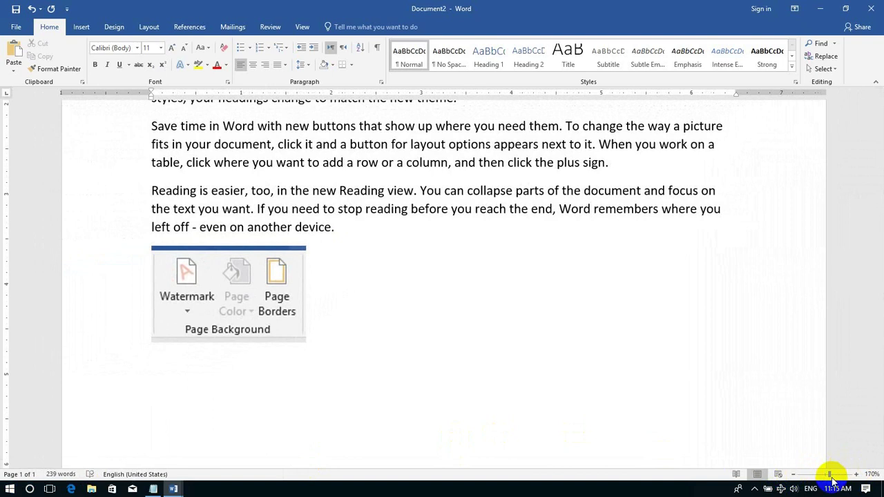
mouse_move(830, 475)
left_mouse_down()
mouse_move(855, 475)
mouse_move(779, 476)
left_mouse_up()
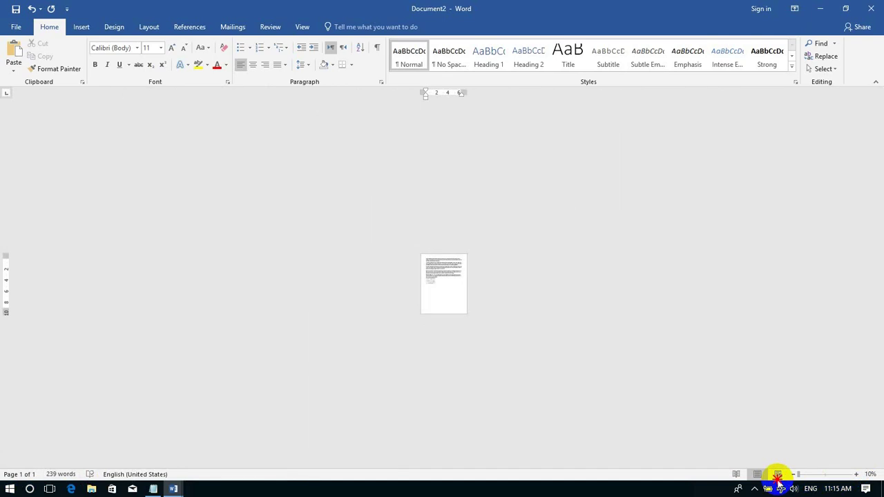
left_click_drag(777, 476, 824, 479)
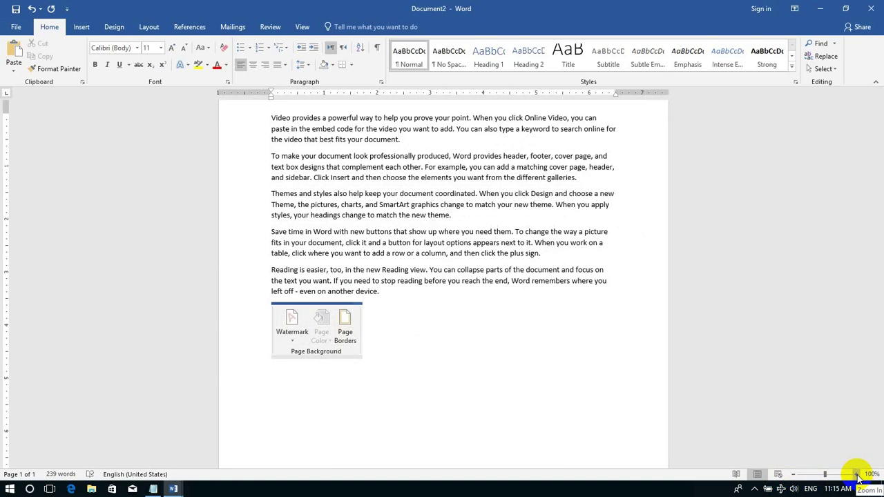
Raise the zoom step by step past 180% up to 210%
left_click(857, 475)
left_click(857, 475)
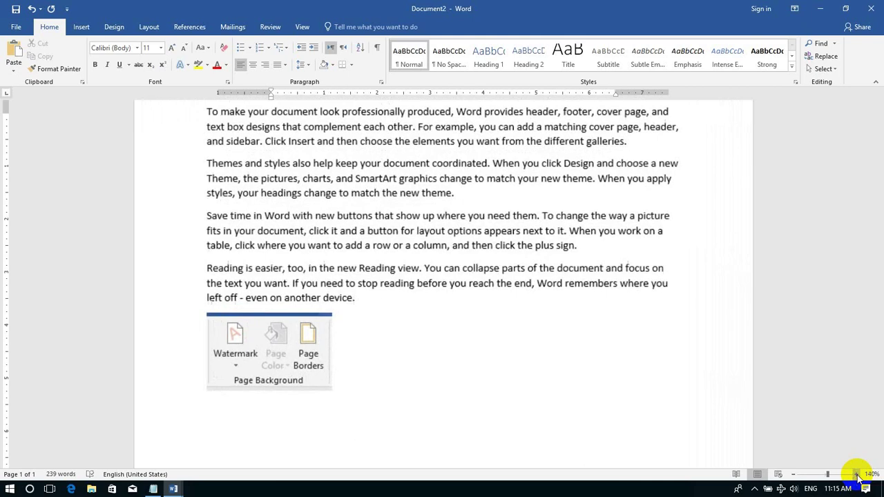
left_click(857, 475)
left_click(857, 475)
left_click(857, 475)
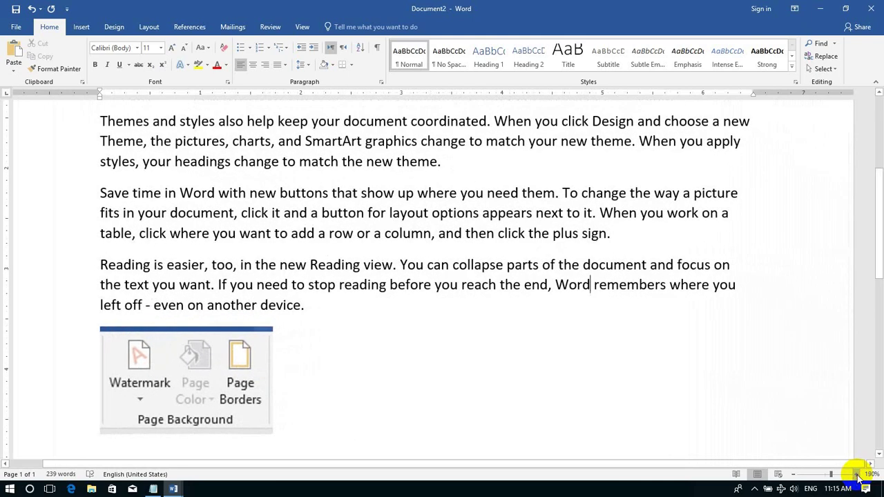
left_click(857, 475)
left_click(857, 475)
left_click(857, 475)
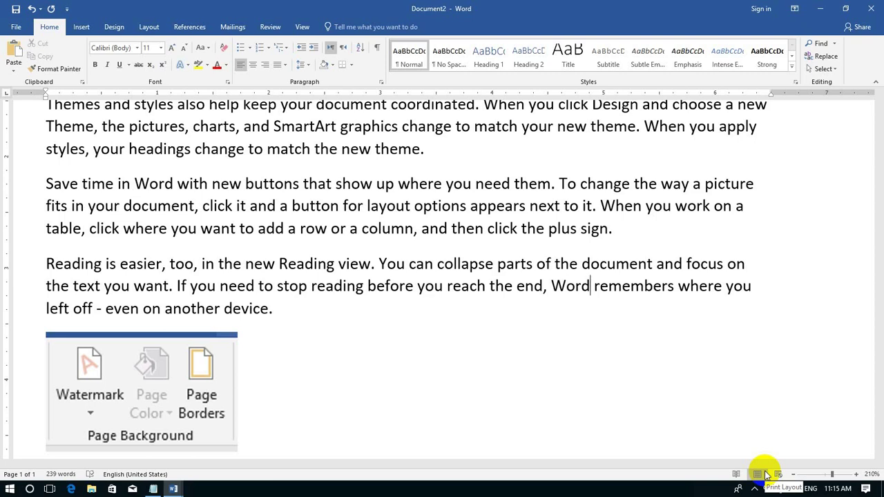
Launch a new Word window from the Win+R prompt and create blank Document4
key("super+r")
type("wi")
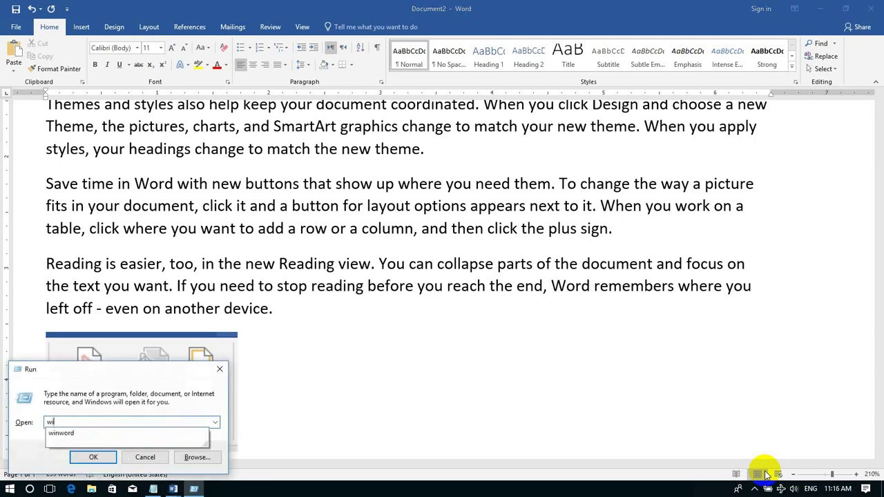
type("rd")
key("Return")
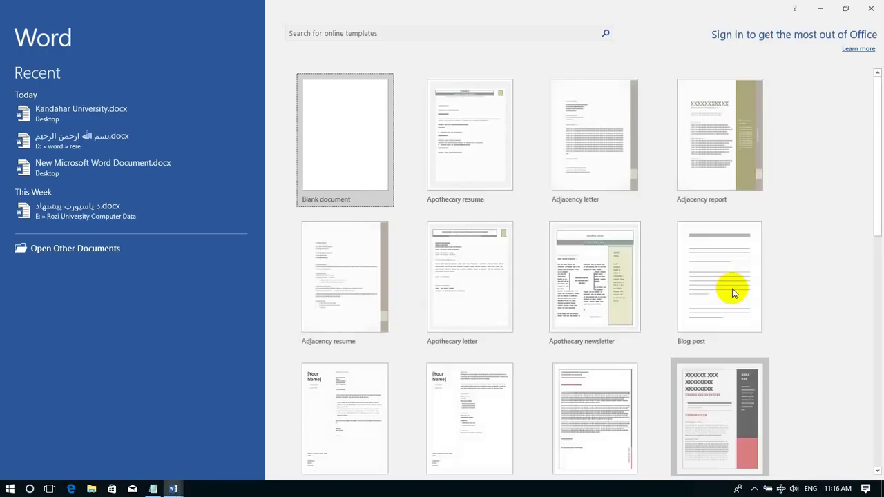
left_click(352, 135)
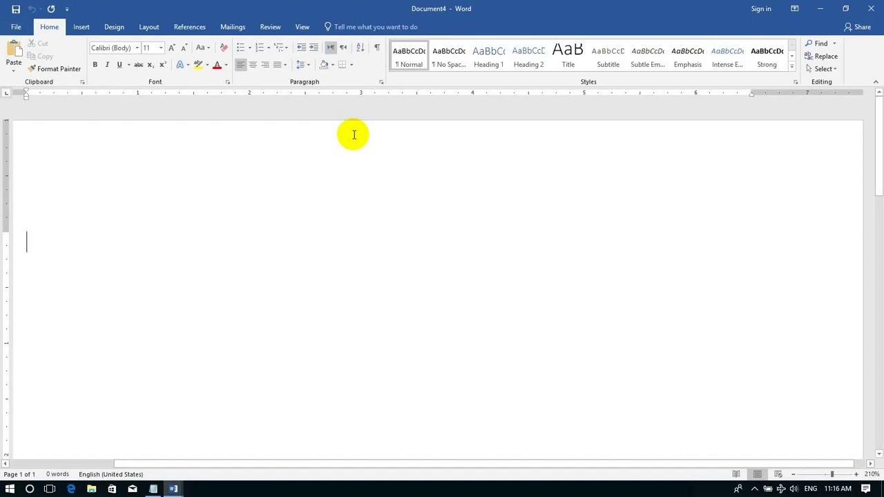